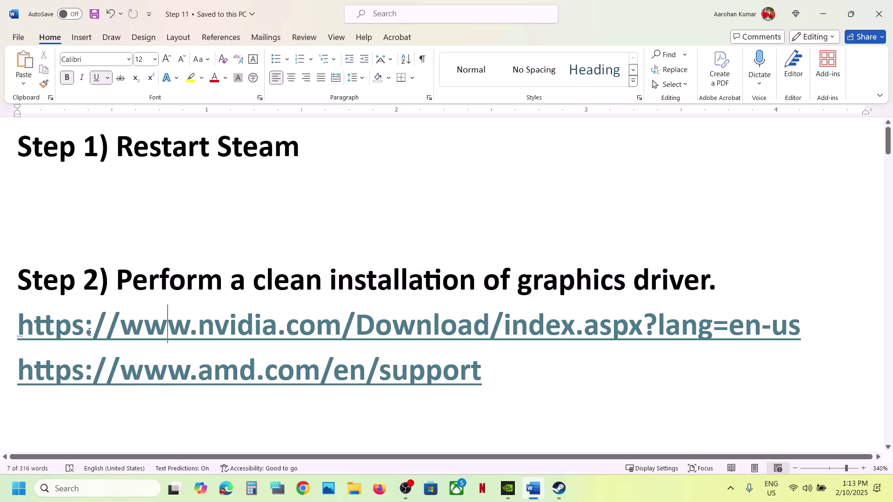
Step: On the NVIDIA drivers page, choose Windows 11 for the GeForce RTX 3050 Laptop GPU and find matching drivers
drag(84, 327, 584, 327)
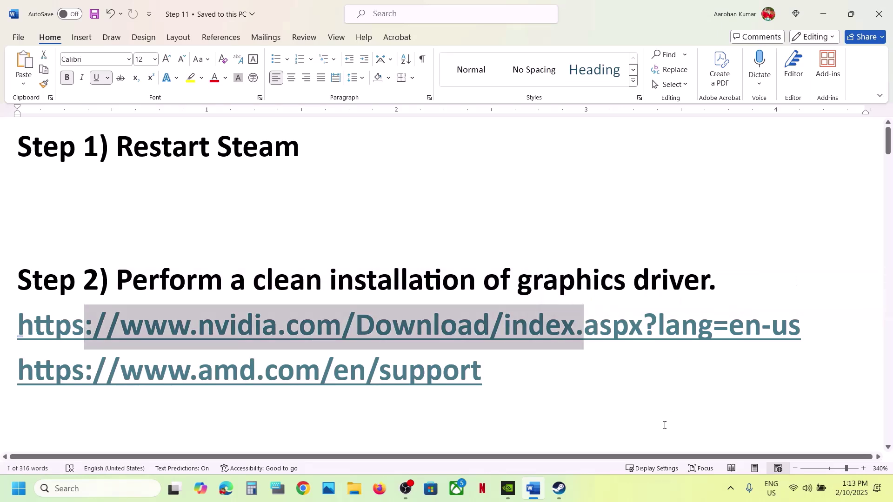
click(651, 479)
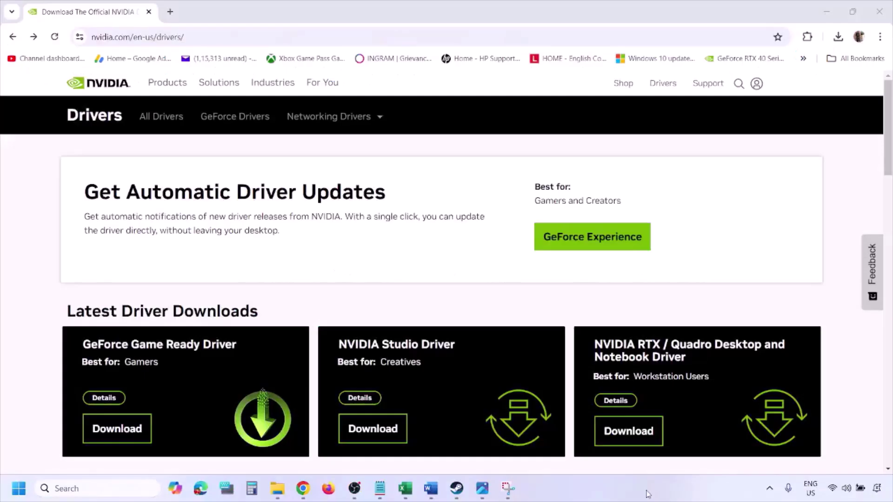
scroll(208, 285, down, 10)
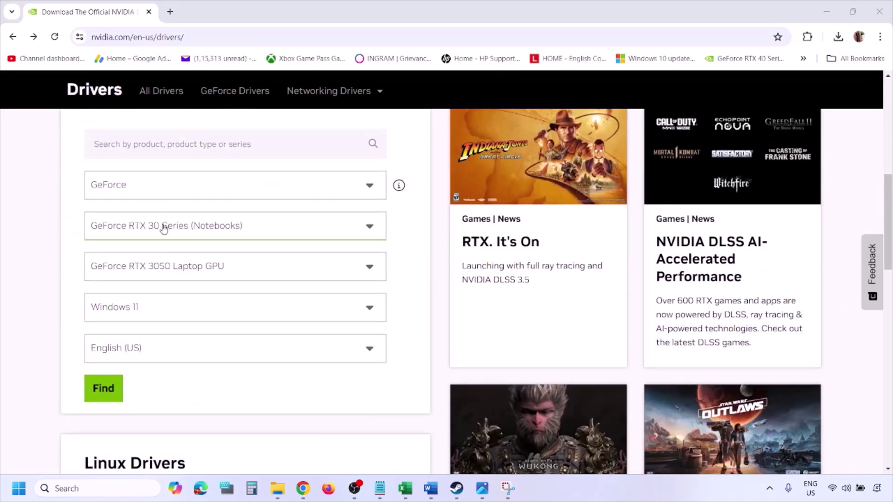
click(148, 311)
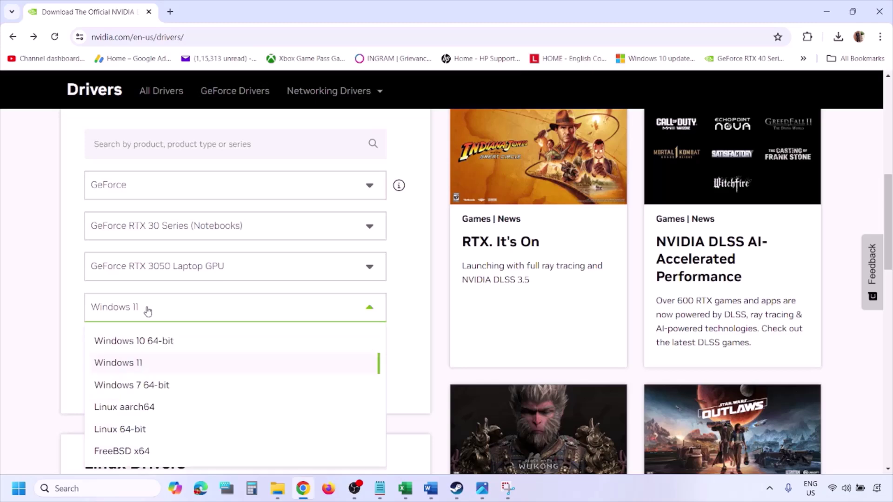
click(132, 364)
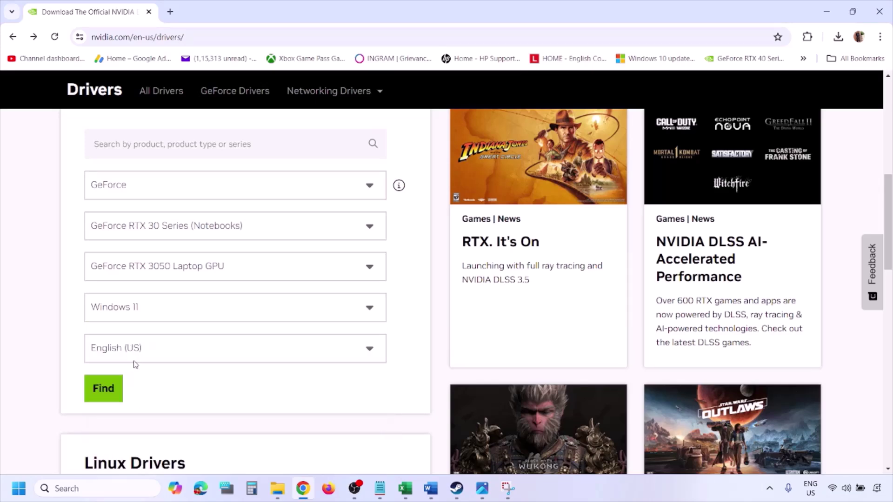
click(102, 390)
Step: Review the screenshots 1.png to 5.png covering the Game Ready driver download and the installer's custom clean installation options
click(479, 421)
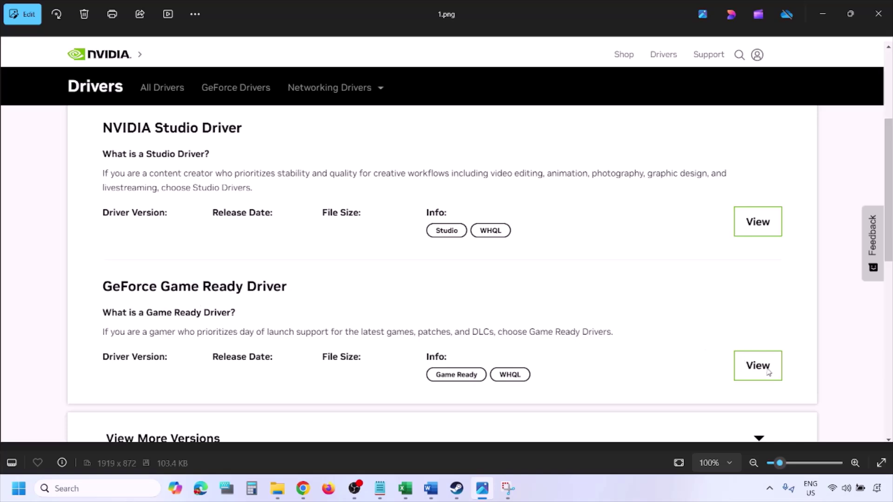
key(Right)
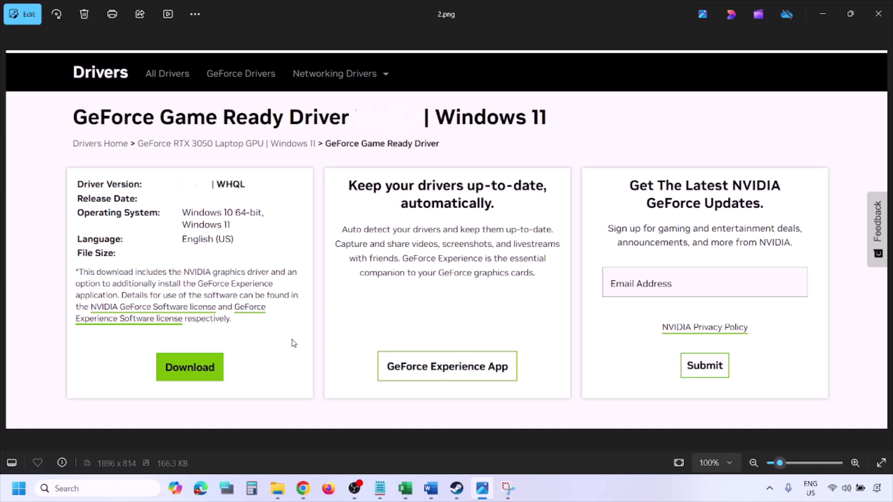
key(Right)
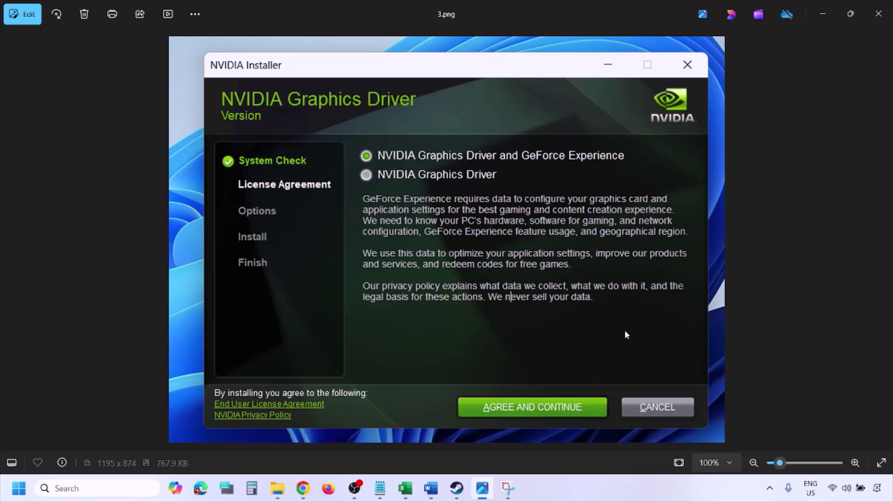
key(Right)
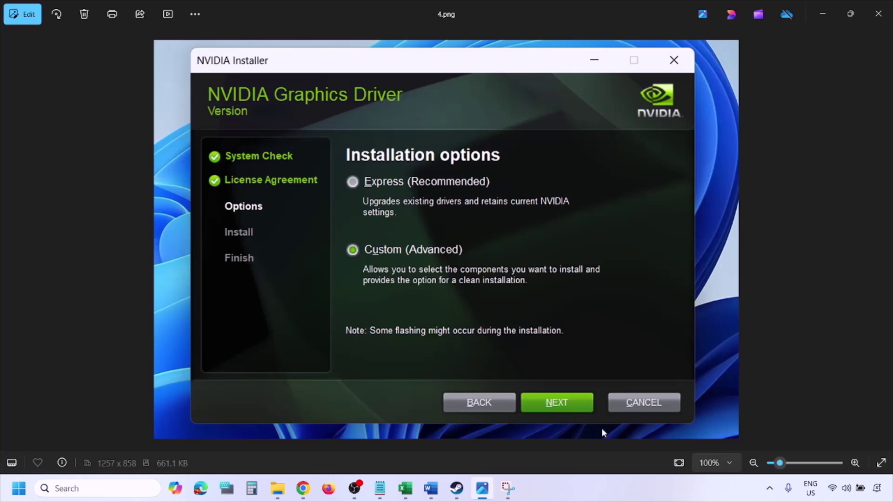
key(Right)
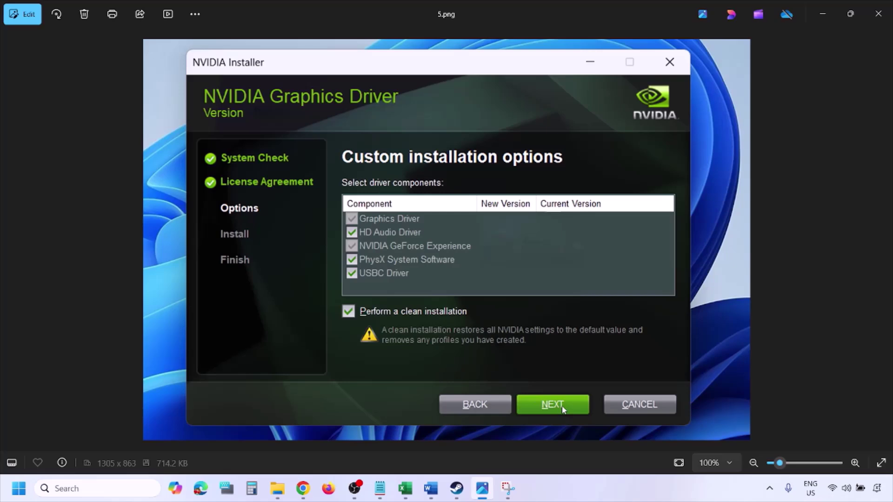
Step: Bring up the Windows power options to view the Restart choice and close them without restarting
click(18, 488)
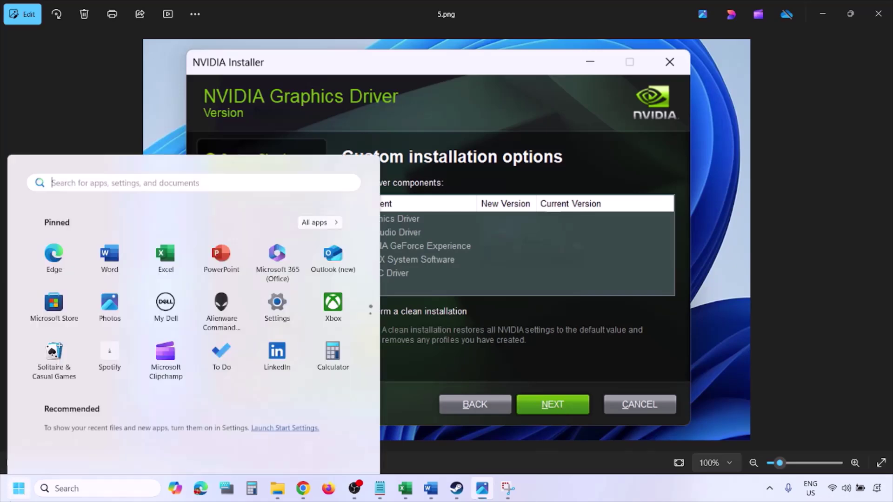
click(341, 450)
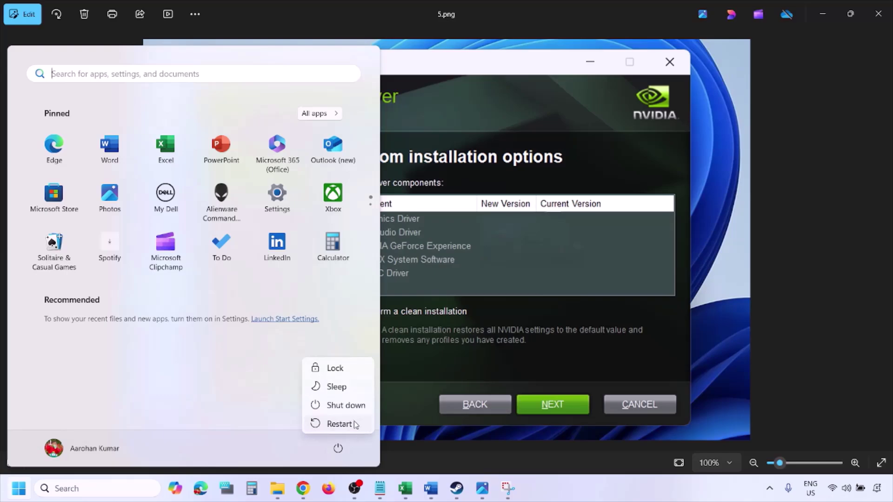
key(Escape)
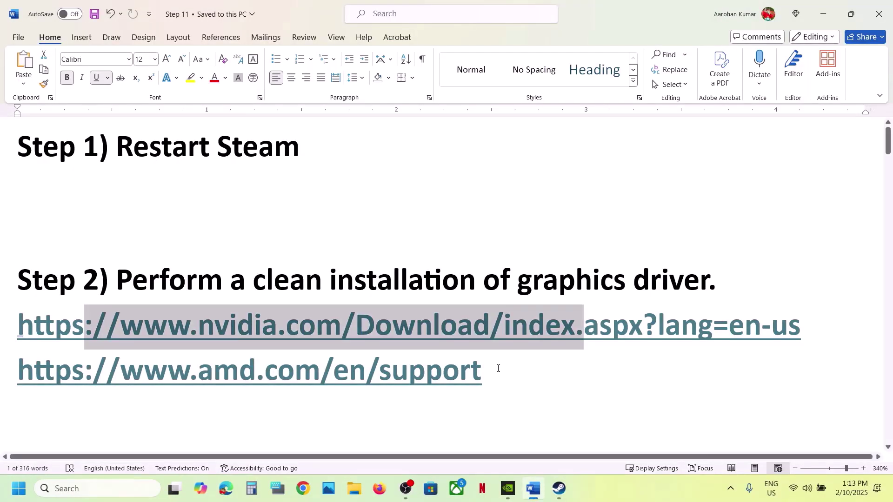
Step: Copy the AMD support link from the Word document and open it in Chrome
drag(498, 372, 92, 375)
key(ctrl+c)
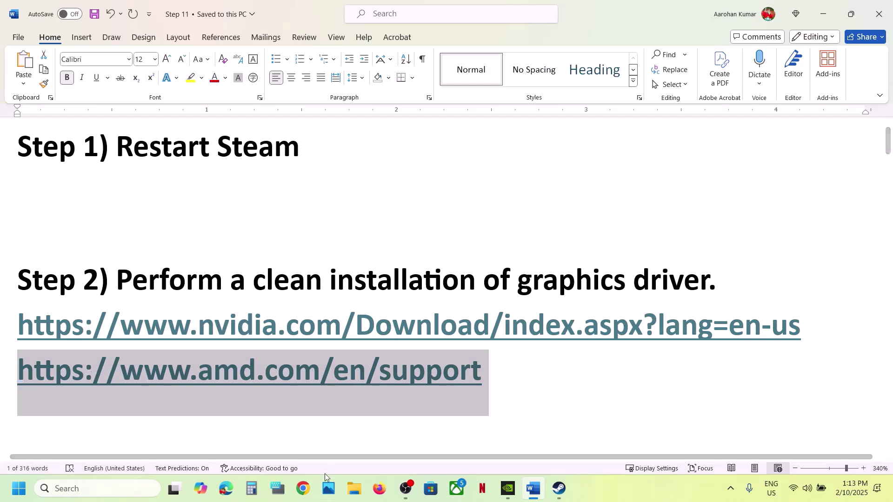
click(311, 489)
key(ctrl+v)
key(Return)
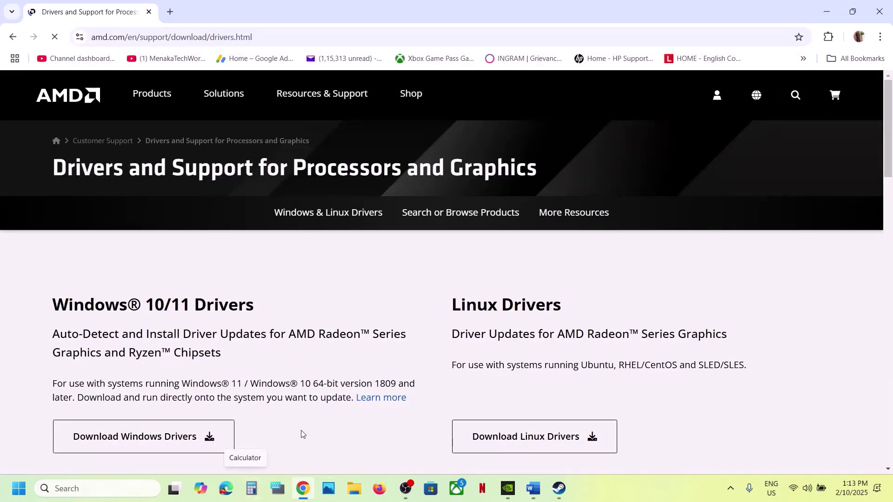
Step: Look up drivers by product: choose Graphics, Radeon RX, Radeon RX 7000 Series and AMD Radeon RX 7900 XTX, and submit
scroll(319, 384, down, 8)
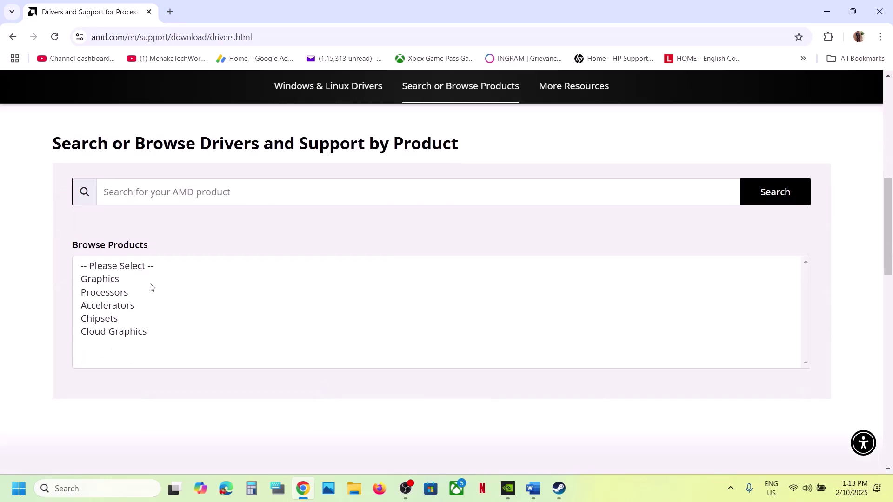
click(131, 282)
scroll(194, 287, down, 2)
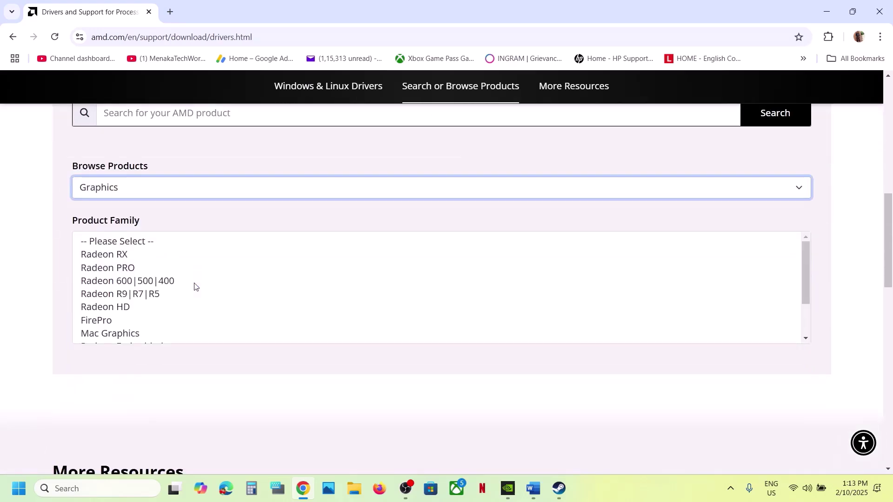
click(137, 260)
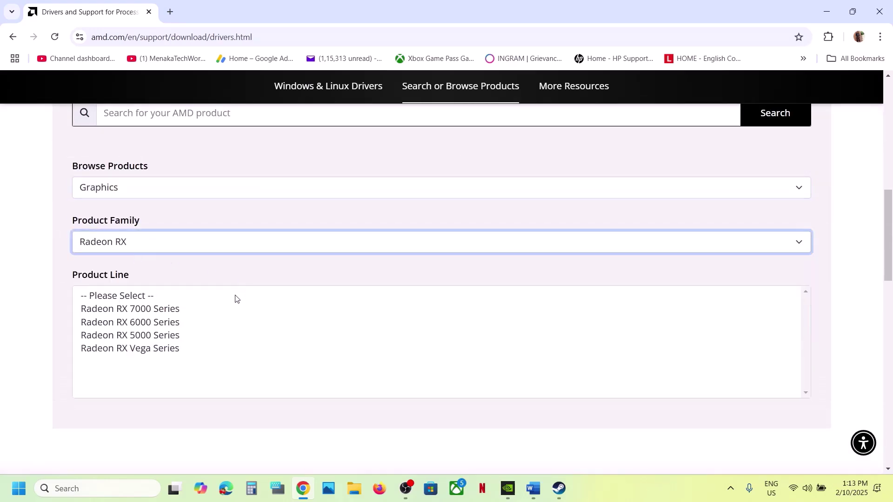
click(177, 313)
scroll(177, 313, down, 2)
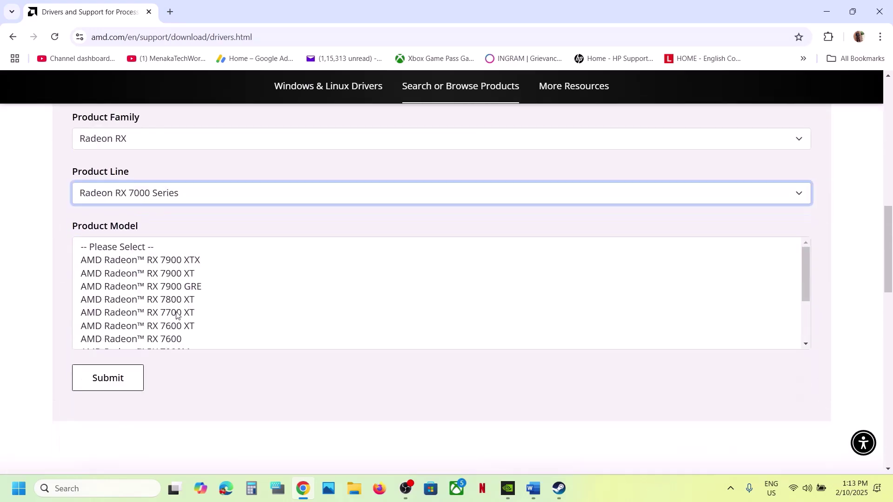
click(163, 261)
scroll(218, 293, down, 1)
click(116, 253)
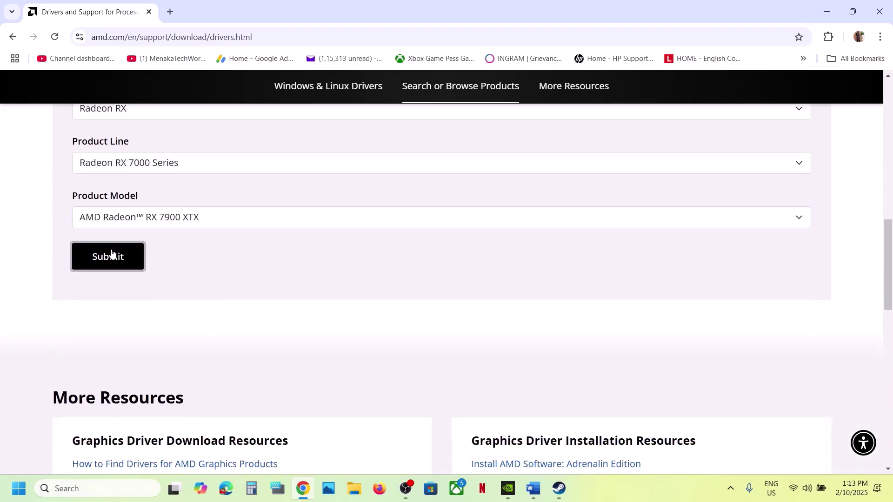
Step: Expand the Windows 11 - 64-Bit Edition drivers and highlight the AMD Software: Adrenalin Edition revision number
scroll(370, 257, down, 2)
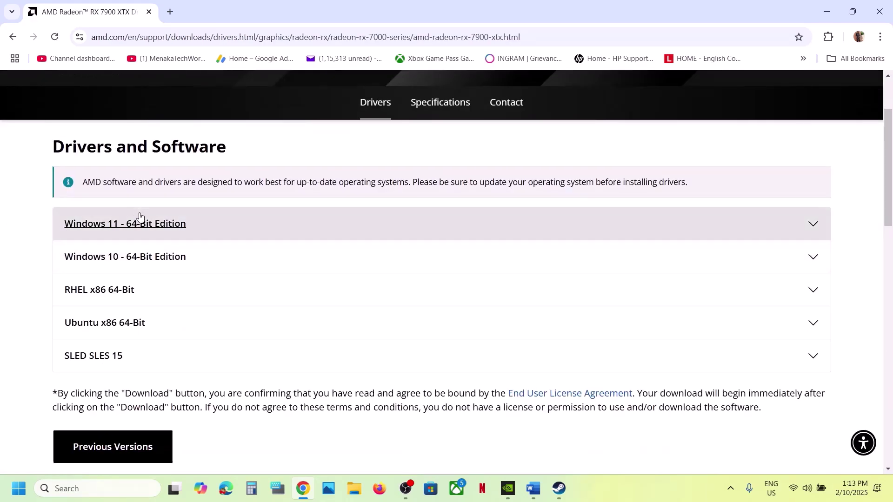
click(135, 227)
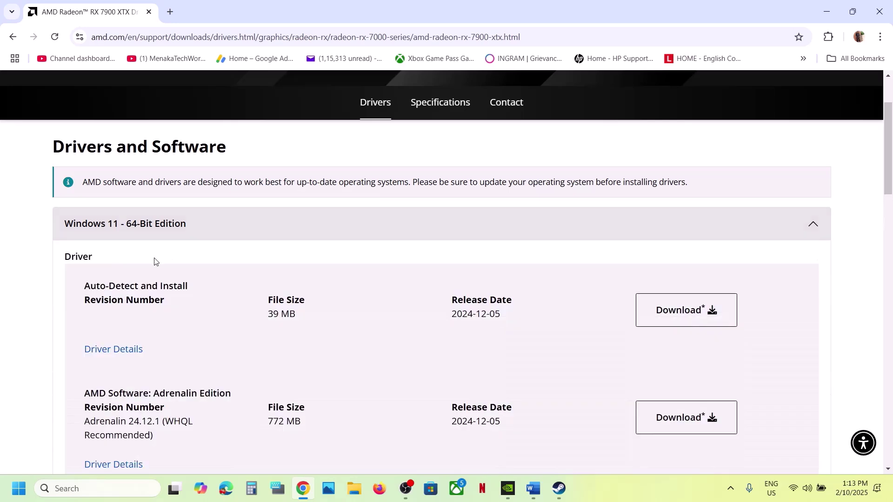
scroll(255, 302, down, 1)
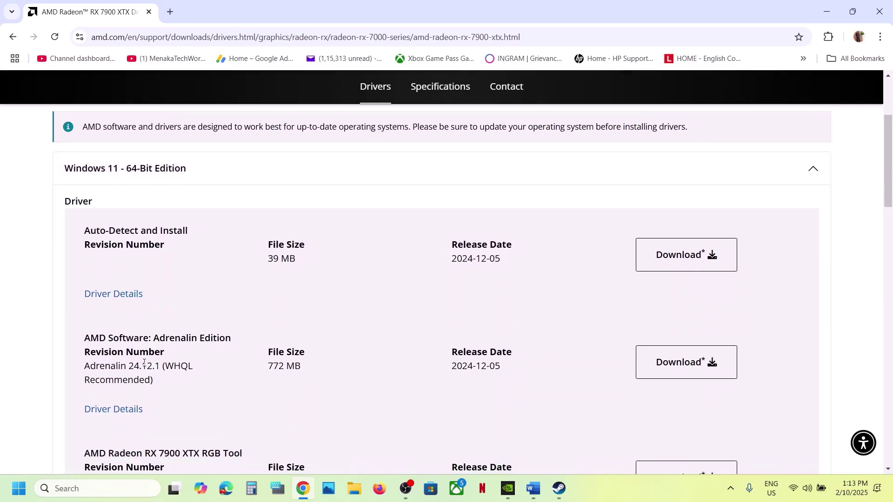
drag(130, 368, 160, 368)
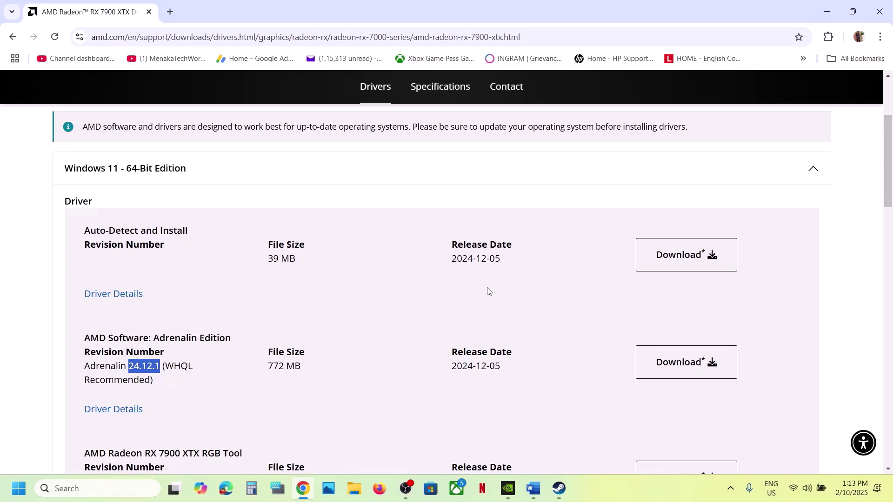
Step: Switch to the Word document and copy the word "graphics" from the Step 3 heading
click(533, 492)
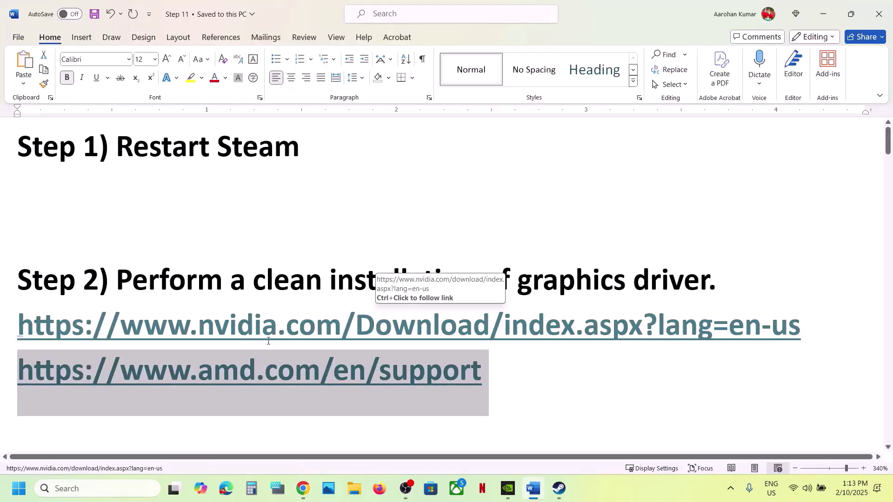
scroll(267, 340, down, 3)
scroll(268, 341, up, 2)
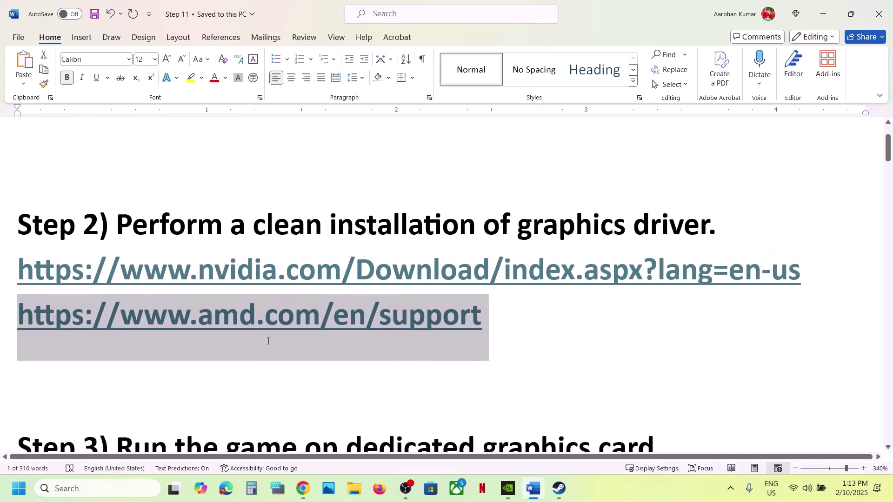
scroll(268, 341, down, 1)
double_click(507, 384)
key(ctrl+c)
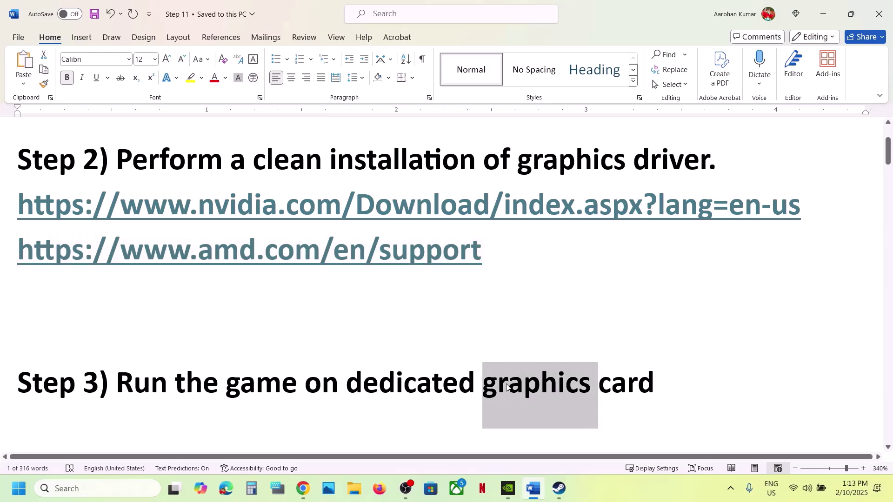
Step: Search Windows for "graphics" and open Graphics settings
click(117, 489)
key(ctrl+v)
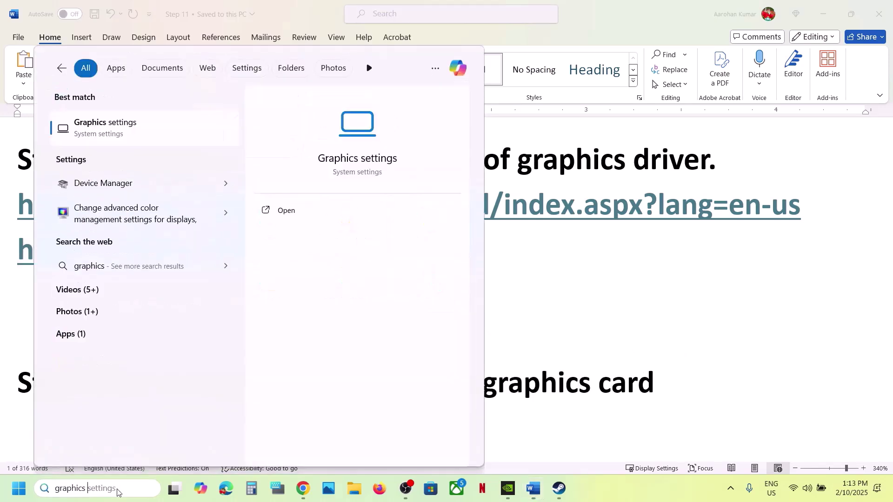
click(99, 134)
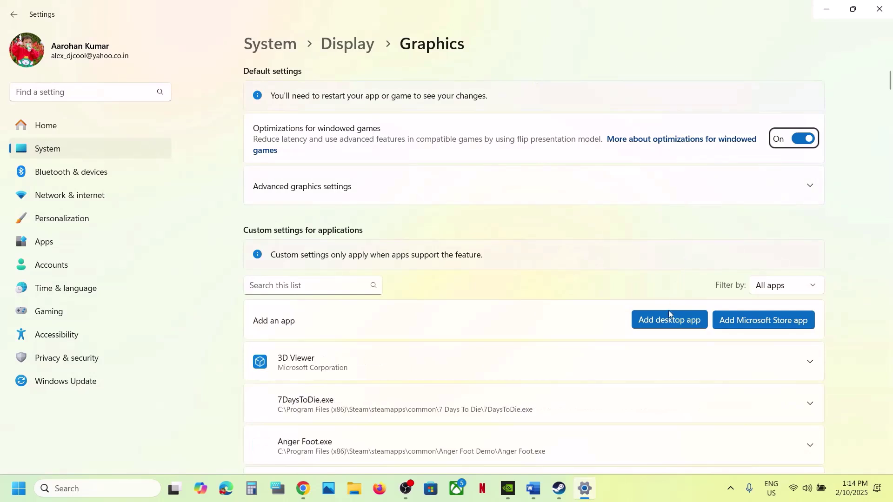
Step: Start adding a desktop app to the custom graphics settings and browse to C:\Program Files (x86)\Steam\steamapps\common
click(666, 320)
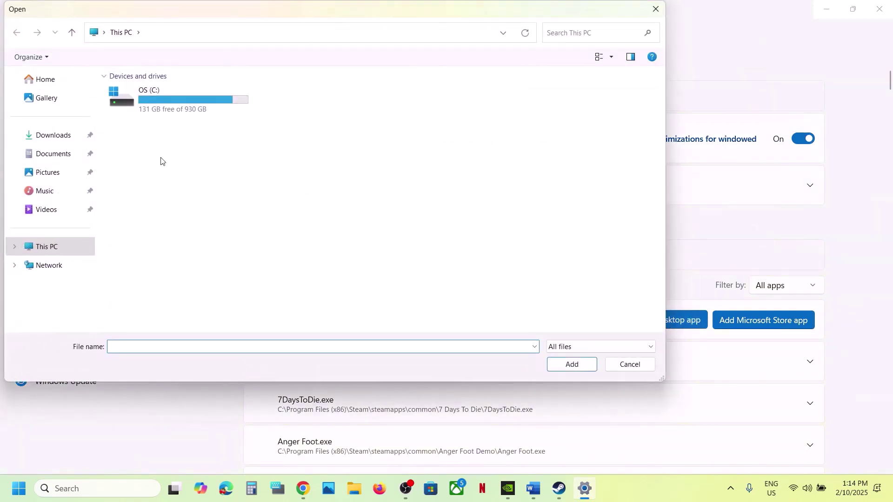
double_click(165, 112)
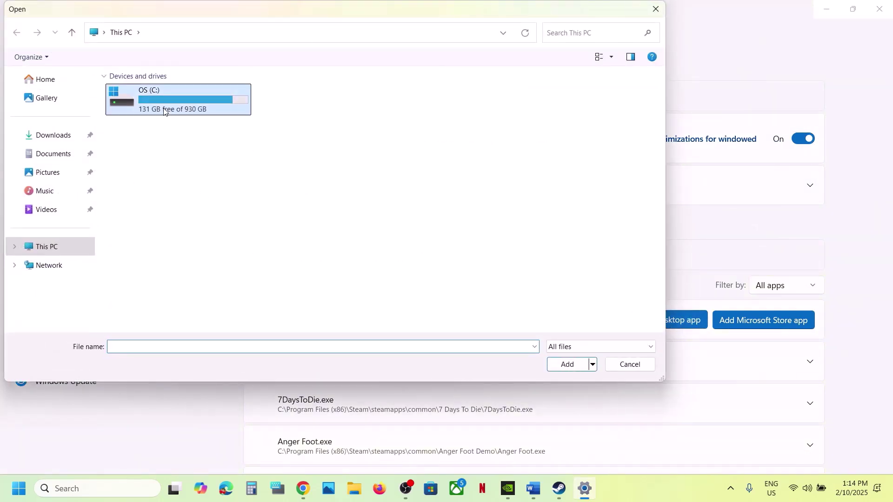
scroll(164, 114, down, 5)
double_click(188, 205)
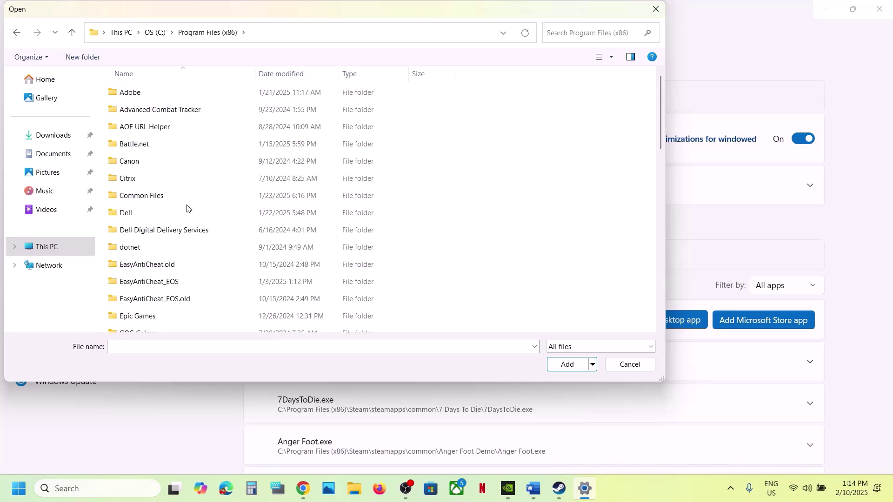
scroll(187, 207, down, 3)
scroll(186, 207, down, 5)
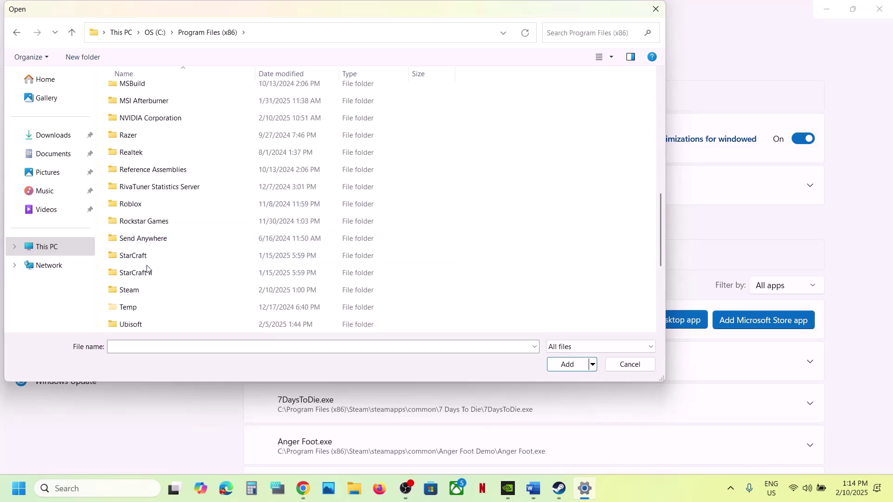
double_click(142, 290)
scroll(150, 251, down, 3)
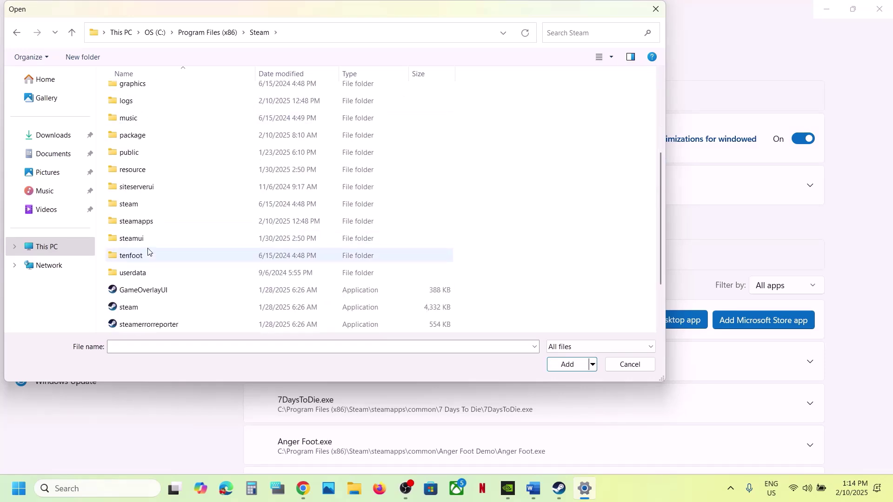
double_click(147, 222)
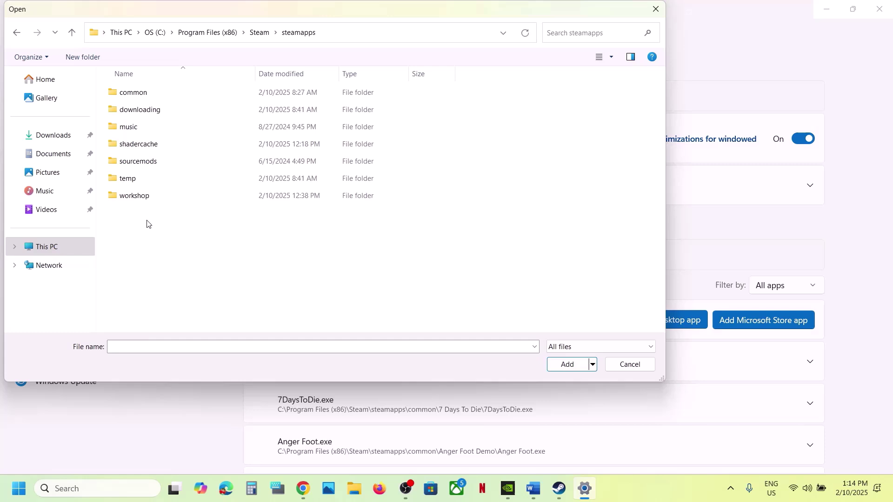
double_click(142, 94)
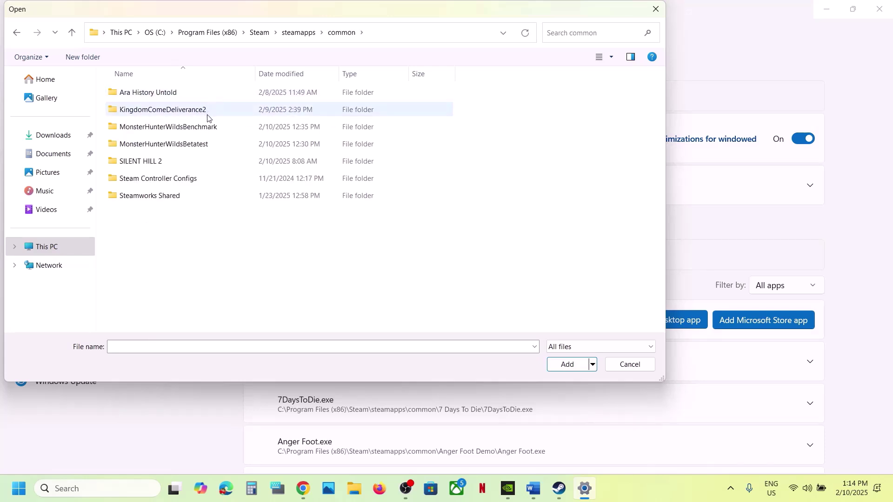
Step: Add the MonsterHunterWilds application from the MonsterHunterWildsBenchmark folder to the custom graphics list
click(199, 127)
double_click(206, 127)
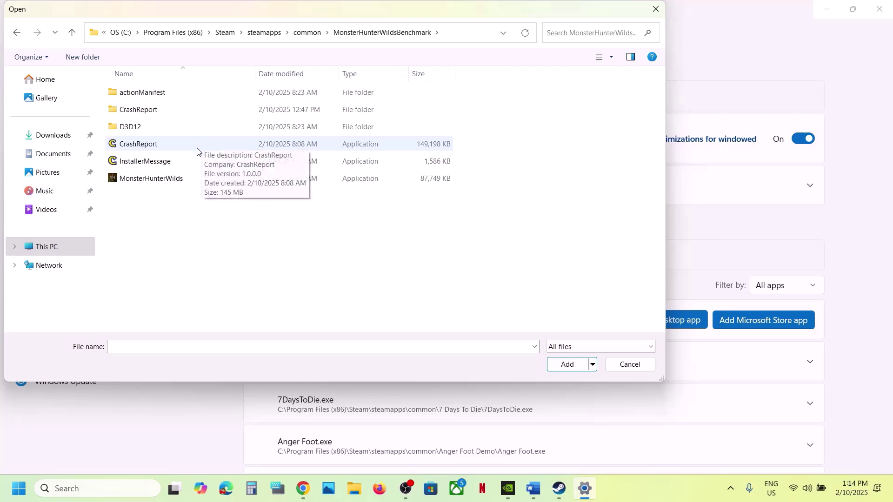
click(160, 183)
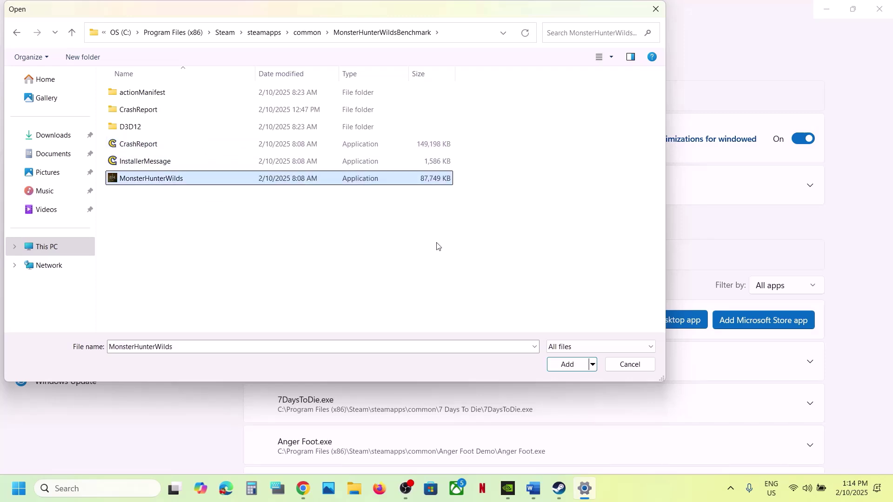
click(550, 366)
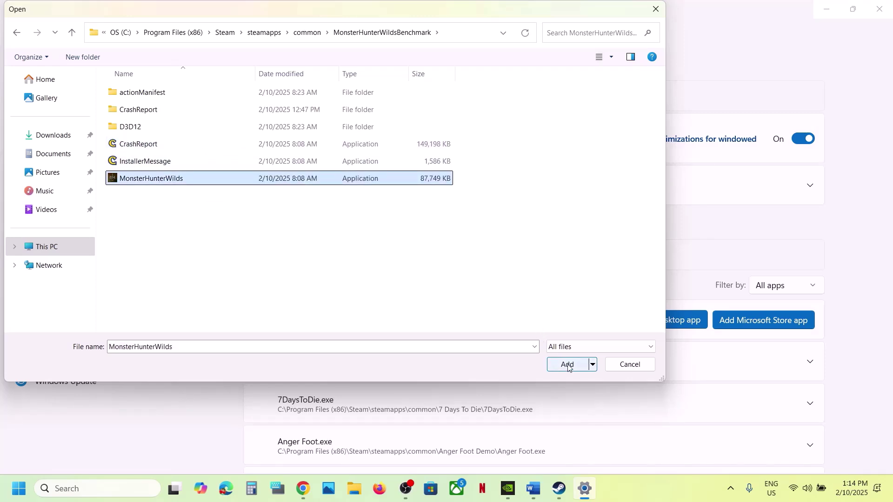
Step: Set the GPU preference of Monster Hunter Wilds Benchmark to High Performance (NVIDIA GeForce RTX 3050 Laptop GPU) and close Settings
scroll(361, 361, down, 5)
scroll(360, 361, down, 20)
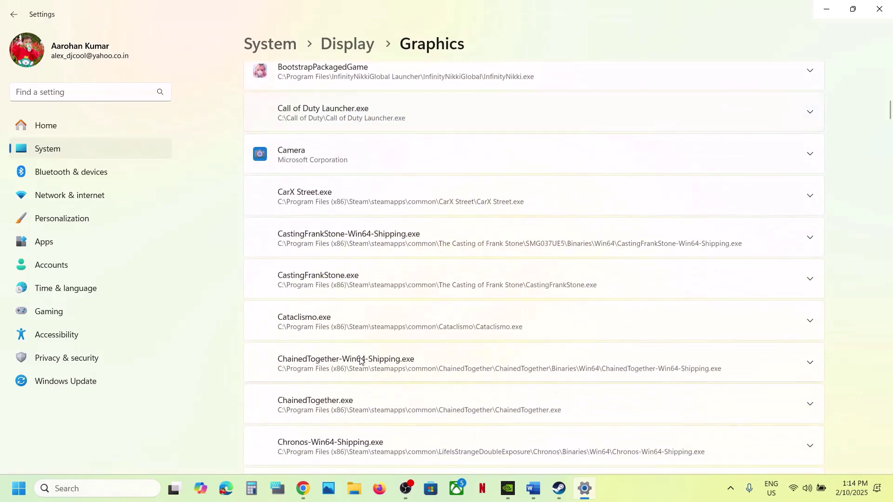
scroll(360, 361, down, 20)
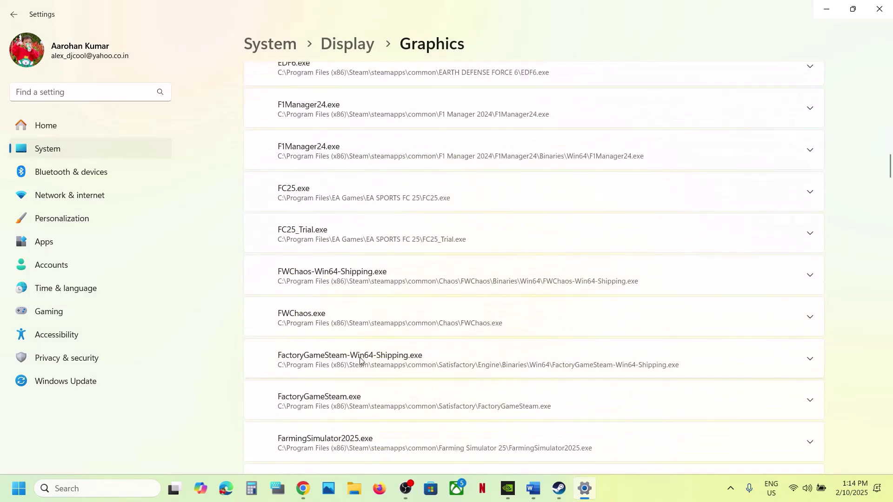
scroll(360, 361, down, 20)
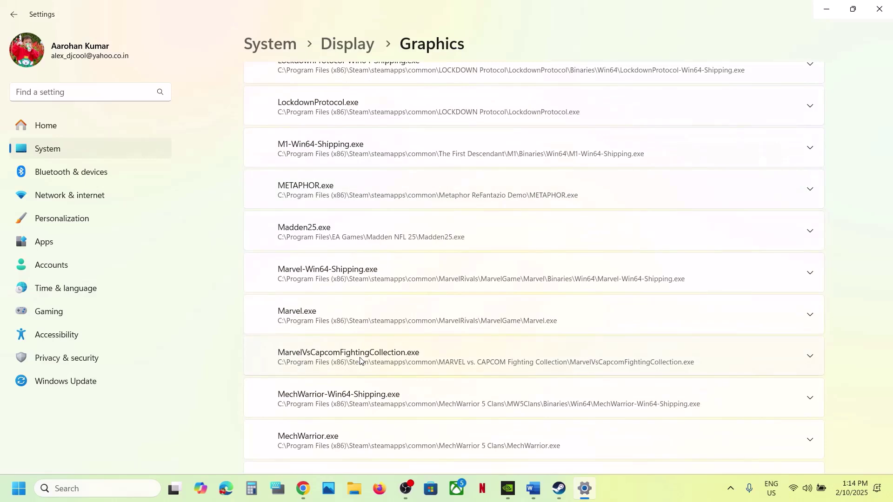
scroll(360, 362, down, 5)
scroll(360, 362, down, 1)
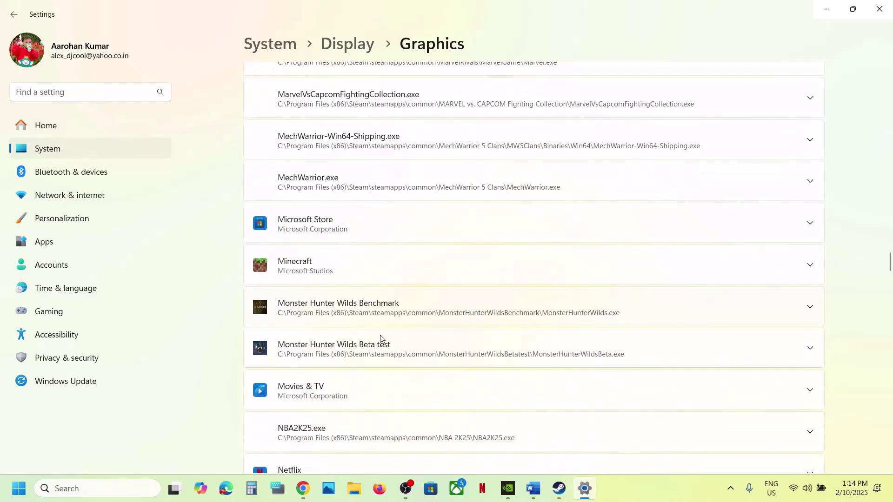
click(450, 309)
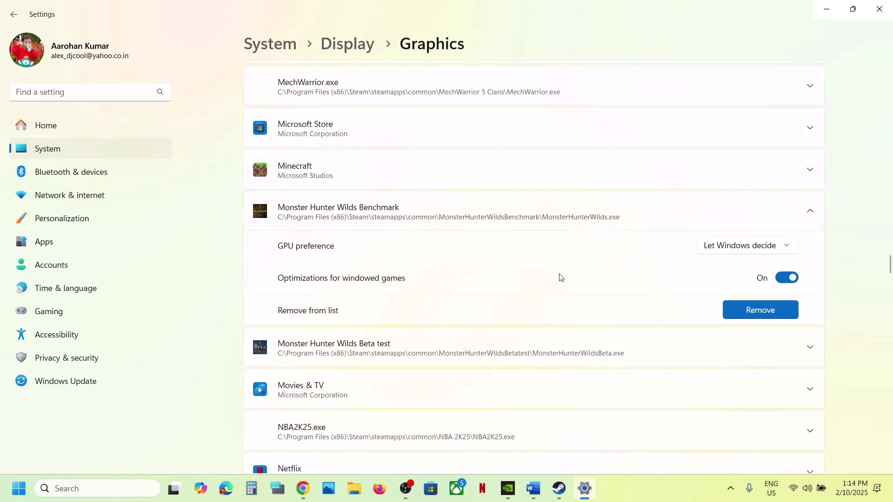
click(725, 246)
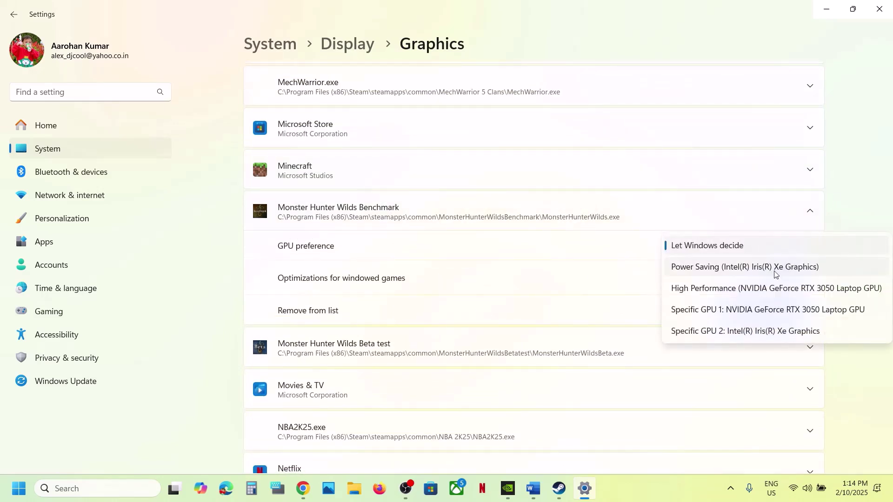
click(750, 290)
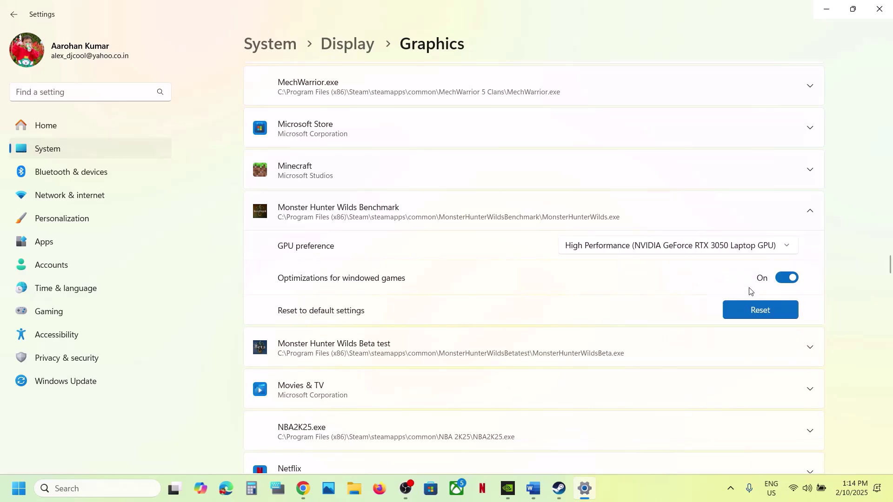
click(880, 11)
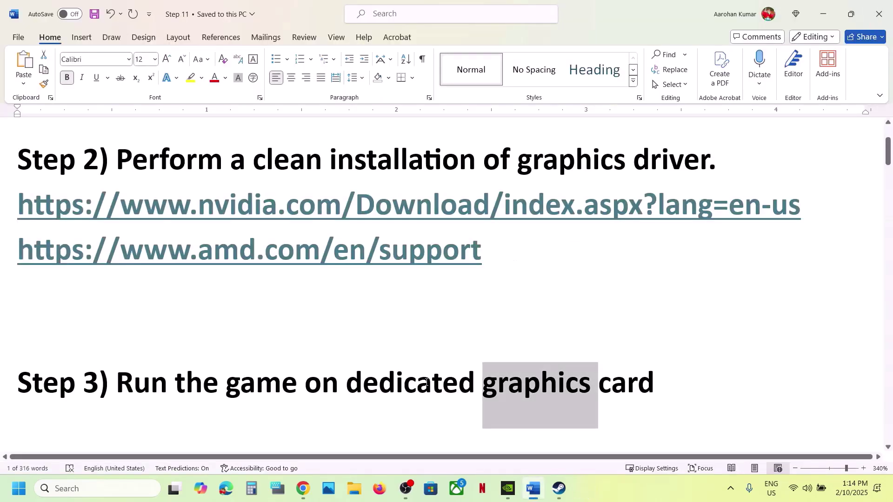
Step: Highlight the words "Automatic Tuning in" in the Step 4 heading of the Word document
scroll(426, 382, down, 5)
scroll(427, 381, up, 2)
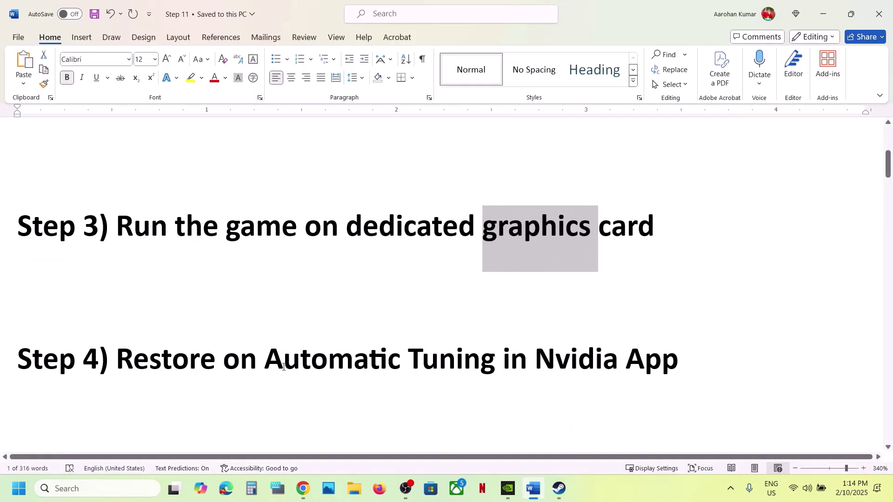
drag(266, 359, 533, 361)
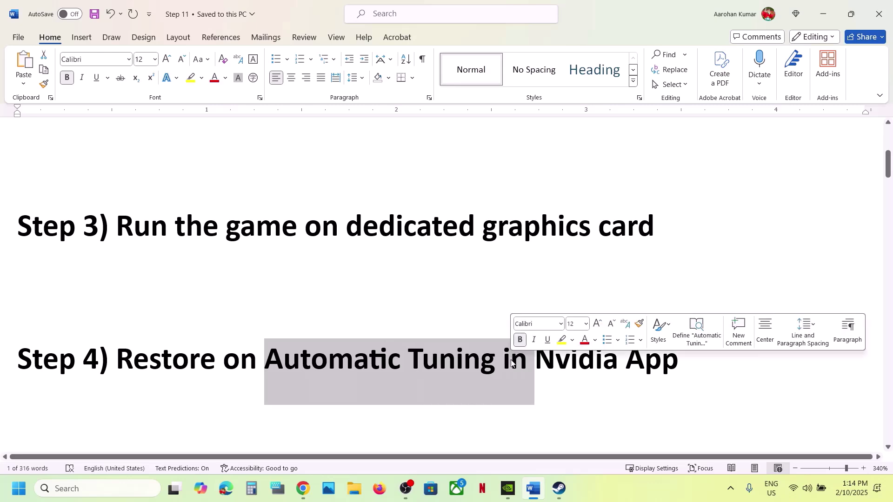
Step: Open the NVIDIA app through Windows search, check Automatic Tuning in the system performance settings, and minimize the app
click(74, 485)
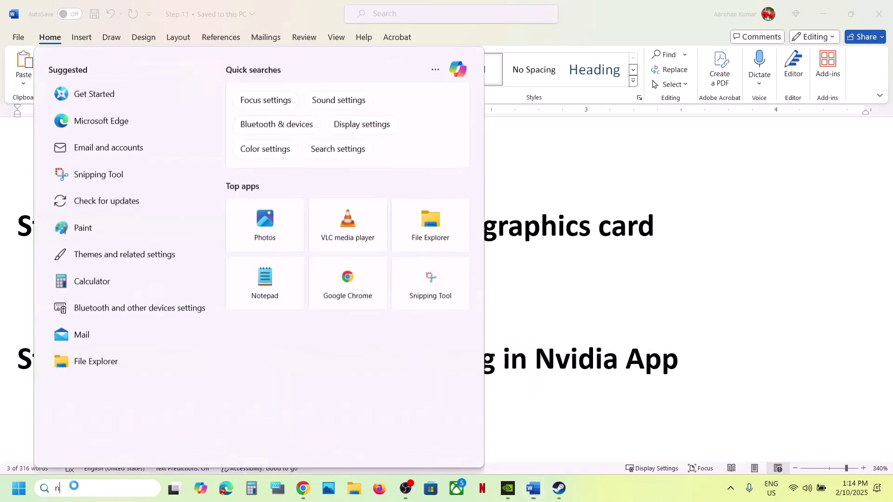
text(nvid)
key(Return)
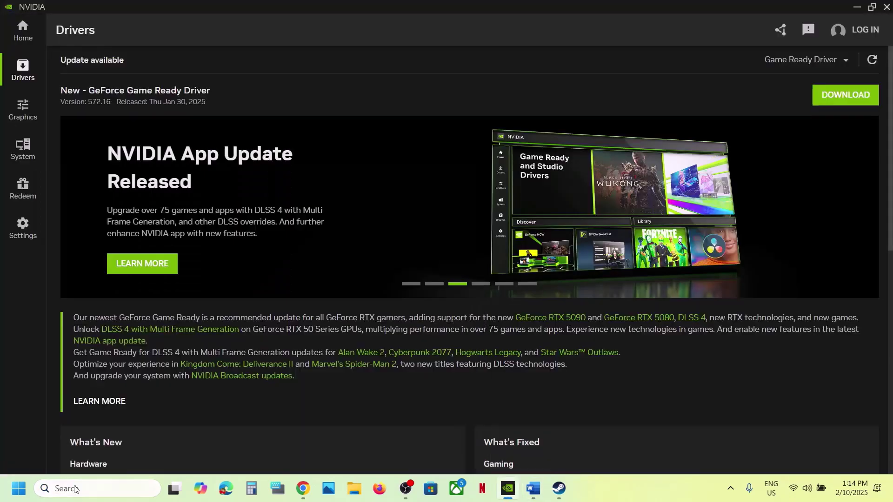
click(30, 154)
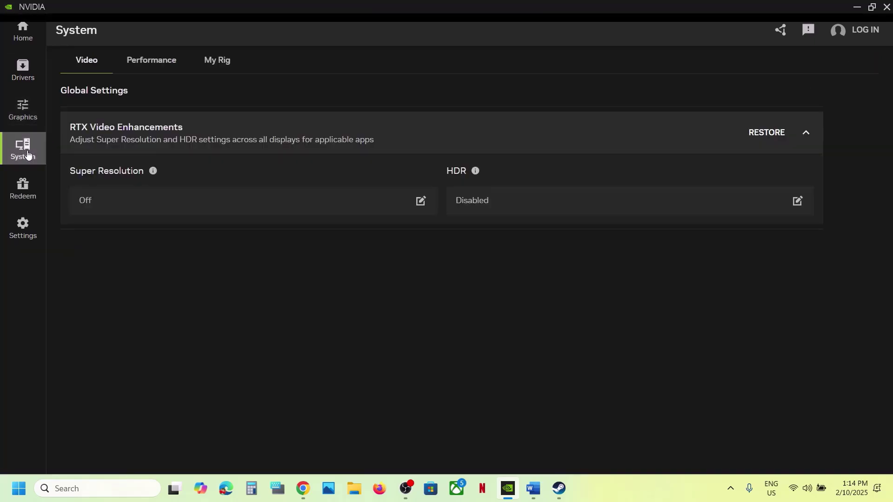
click(154, 68)
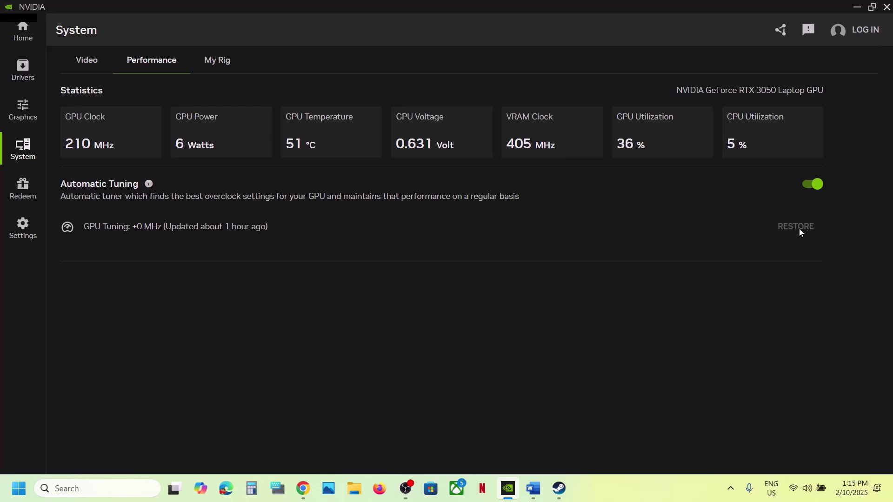
click(856, 8)
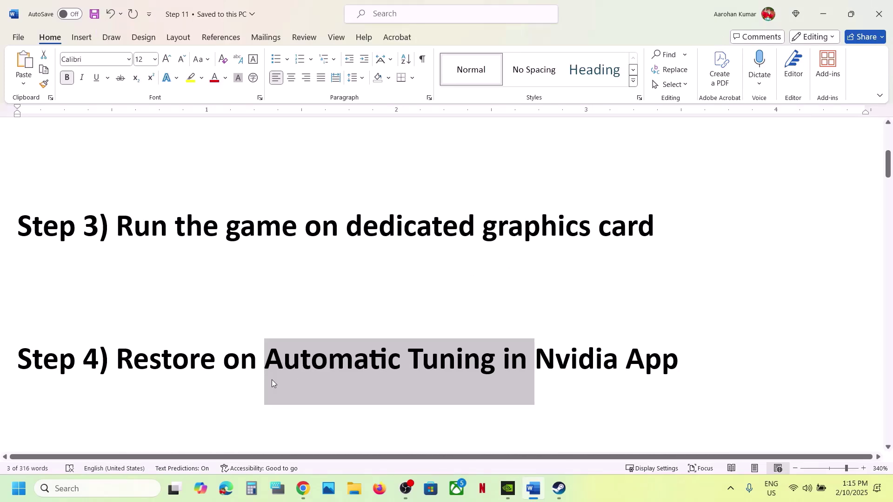
Step: Copy "AMD 25.1.1 Optional Update" from the Step 5 heading of the document
scroll(194, 365, down, 3)
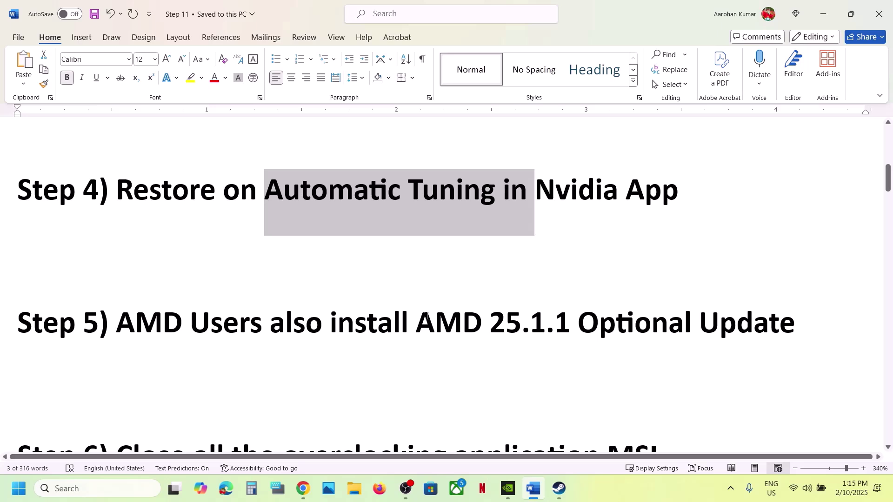
drag(421, 318, 754, 320)
key(ctrl+c)
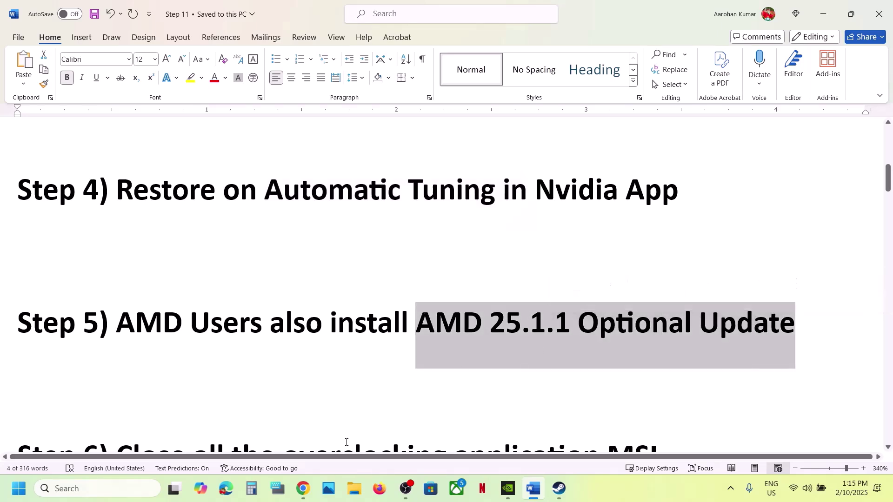
Step: Switch to Chrome and search the web for "AMD 25.1.1 Optional Update" in a new tab
click(303, 488)
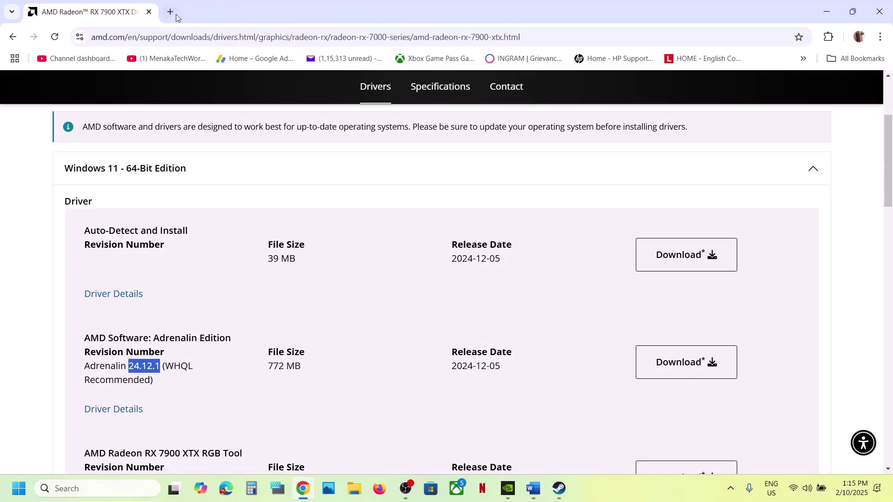
click(176, 14)
key(ctrl+v)
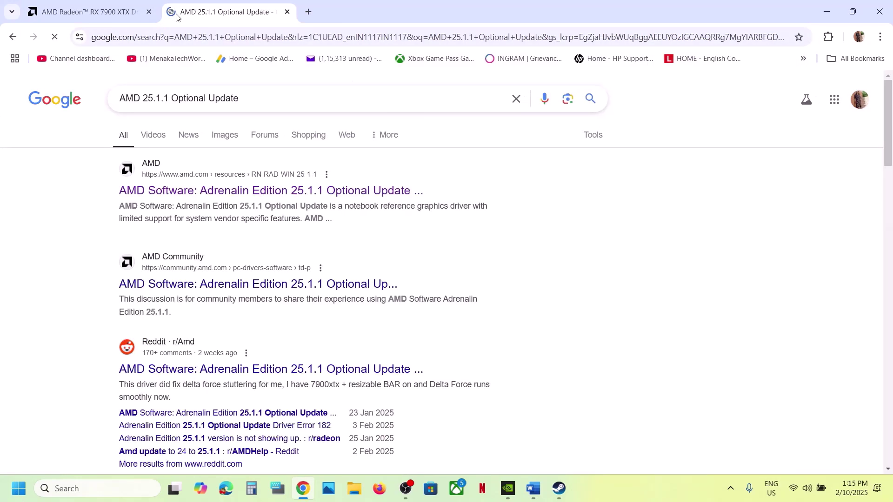
Step: Open AMD's Adrenalin Edition 25.1.1 release notes and download the Optional Update driver for Windows 10 and Windows 11 64-bit
click(177, 192)
scroll(310, 284, down, 7)
scroll(310, 294, down, 4)
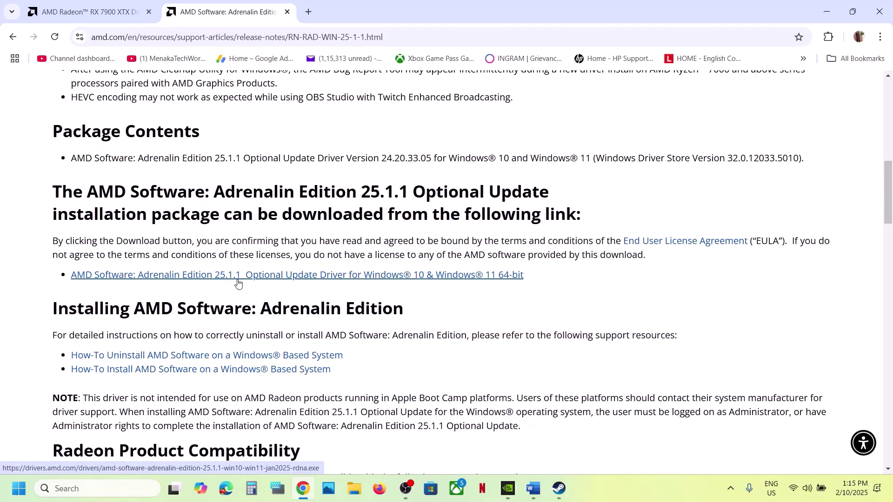
click(338, 276)
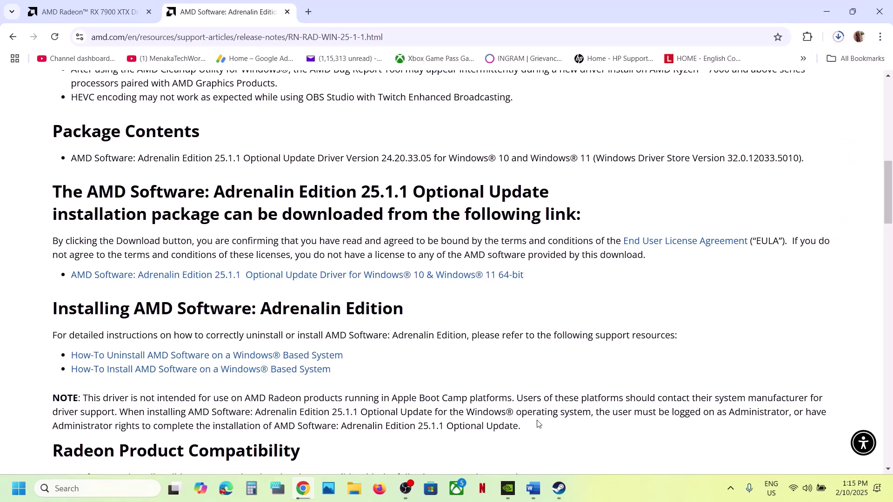
Step: Return to the Word document and highlight "Close all the overclocking application" in Step 6
click(561, 488)
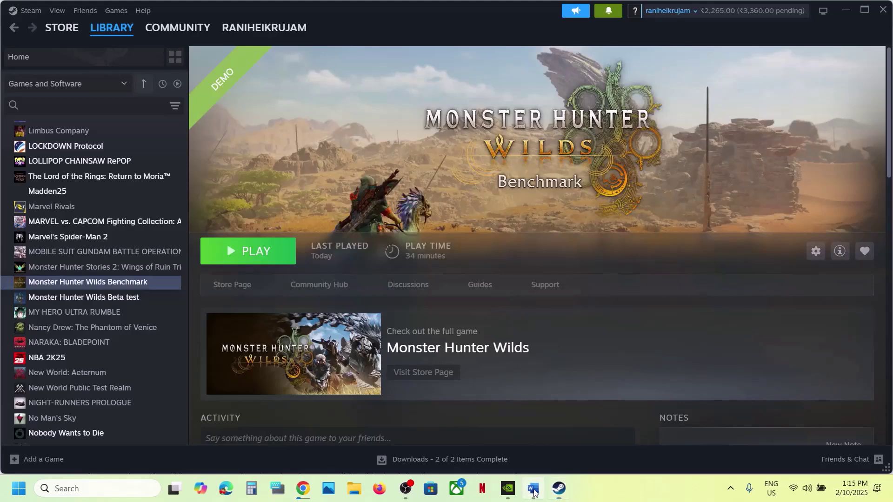
click(533, 488)
scroll(344, 266, down, 3)
scroll(344, 266, down, 2)
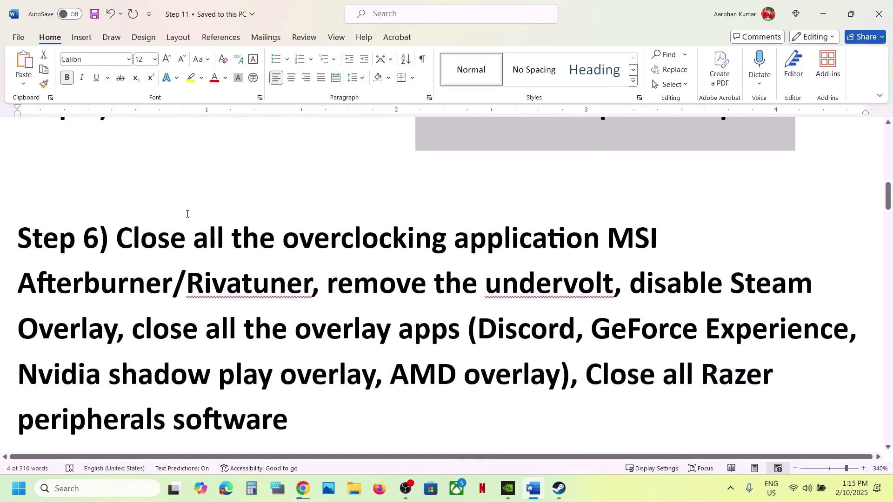
drag(124, 237, 604, 236)
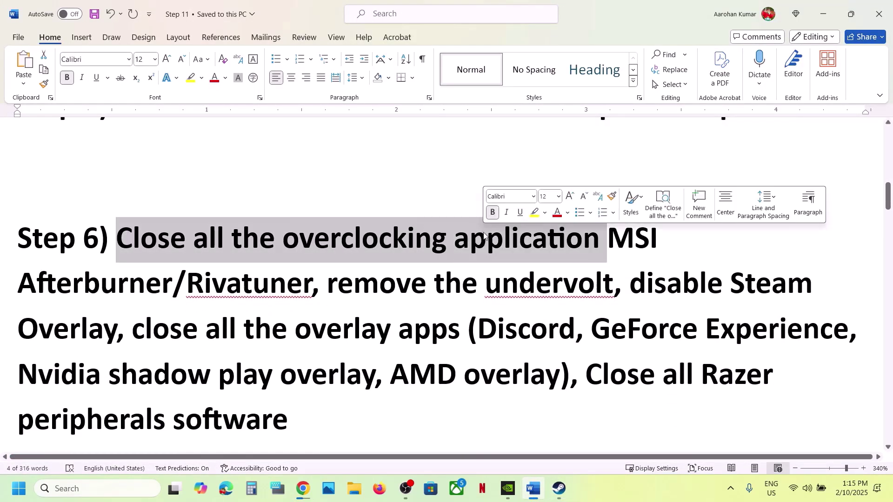
Step: Find and launch MSI Afterburner and RivaTuner Statistics Server through Windows search
click(76, 484)
text(msu)
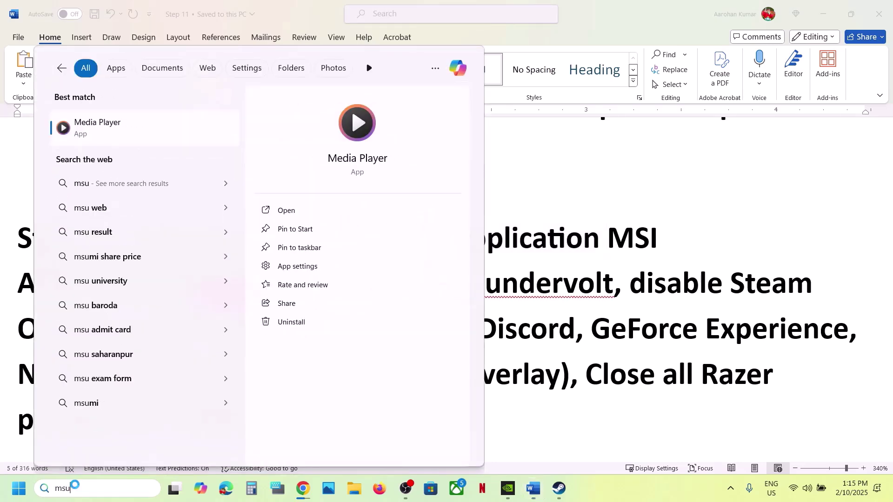
key(BackSpace)
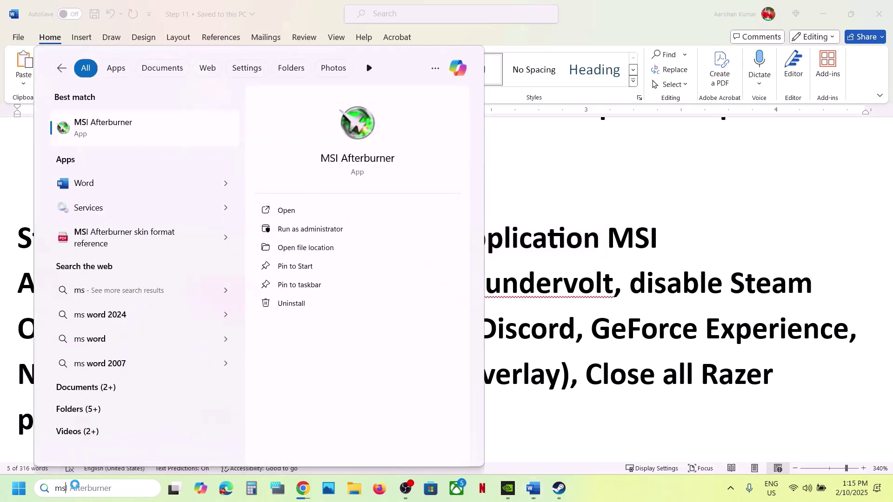
key(Escape)
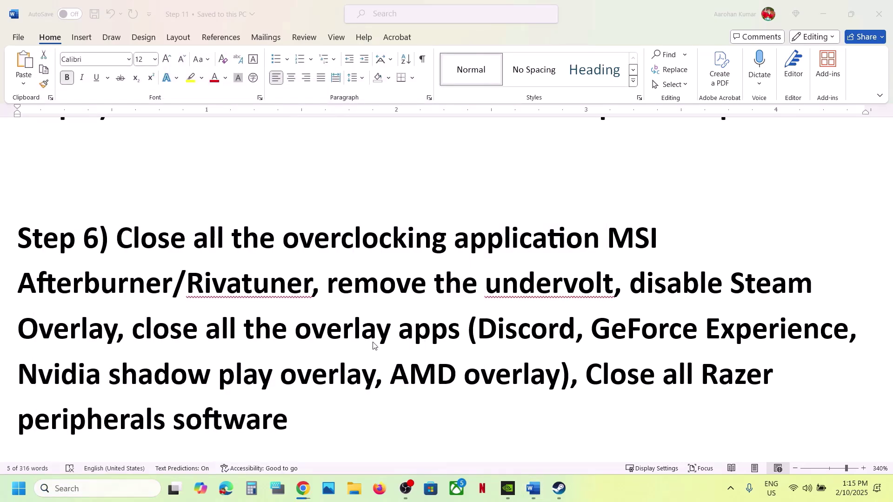
click(86, 488)
text(r/Riva)
key(Escape)
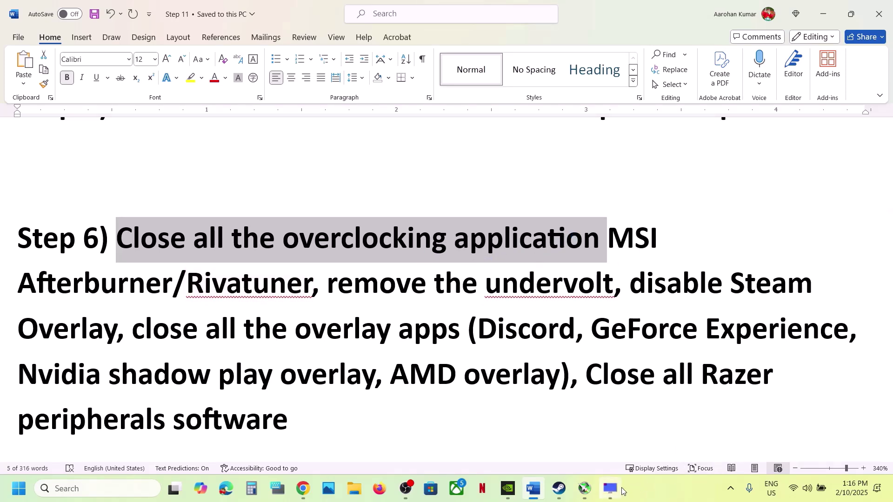
Step: Exit RivaTuner Statistics Server from the hidden background apps
click(728, 492)
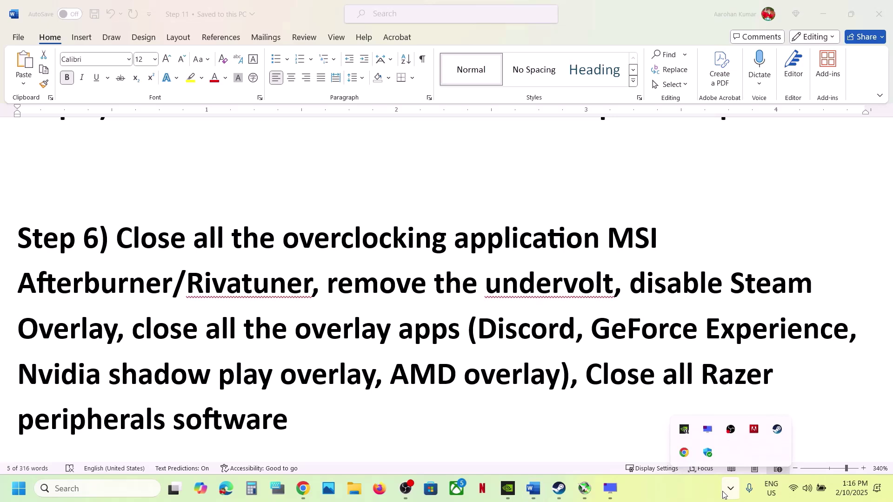
right_click(708, 435)
click(736, 458)
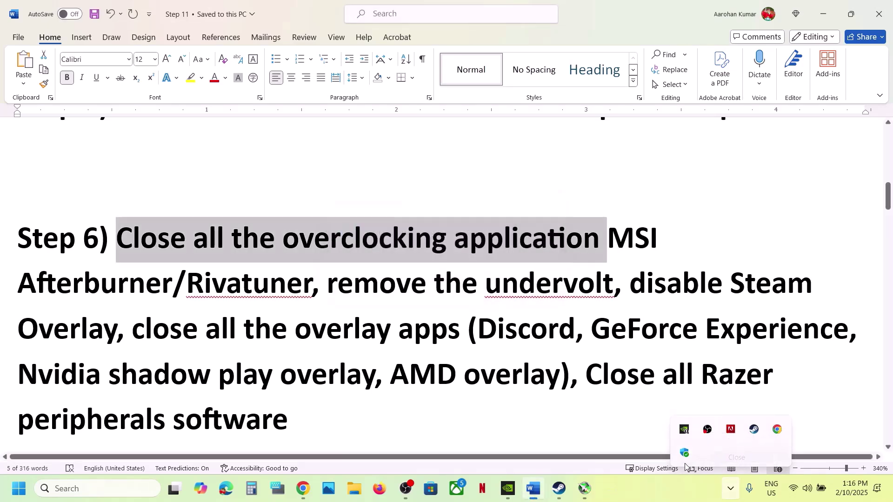
Step: Minimize MSI Afterburner, exit it from the hidden background apps, and close the Guru3D RTSS download page
click(590, 491)
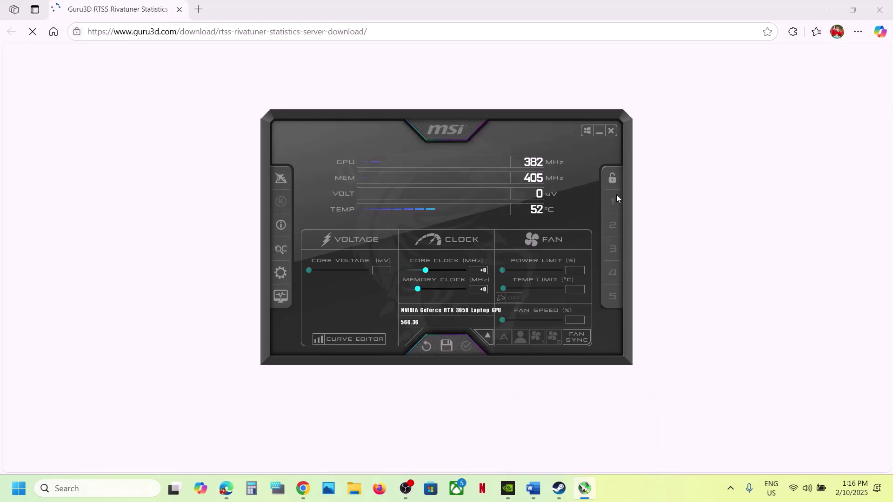
click(598, 131)
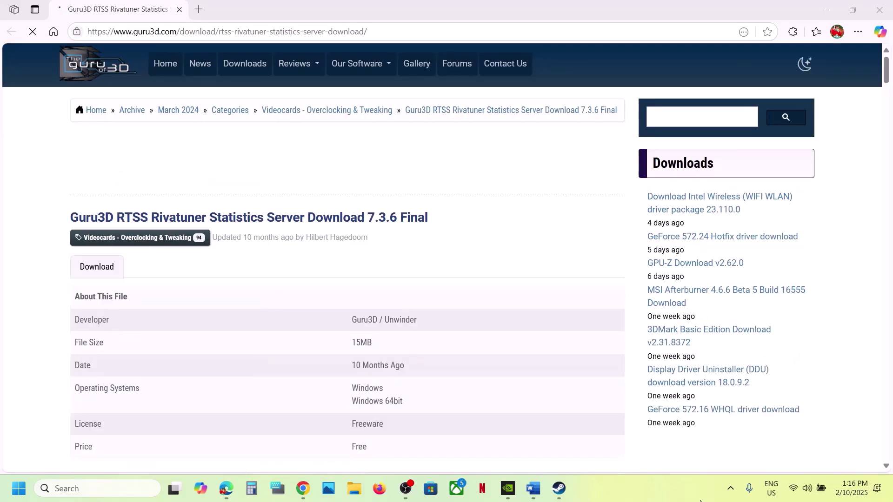
click(729, 491)
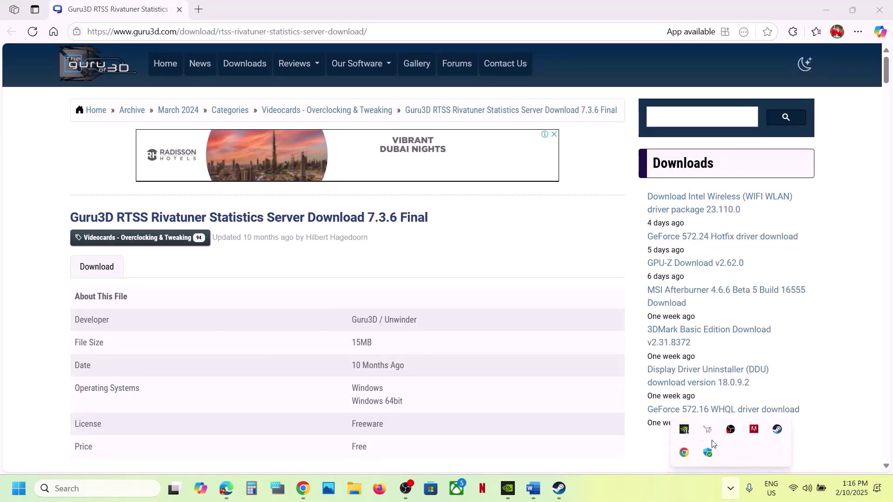
right_click(712, 436)
click(738, 424)
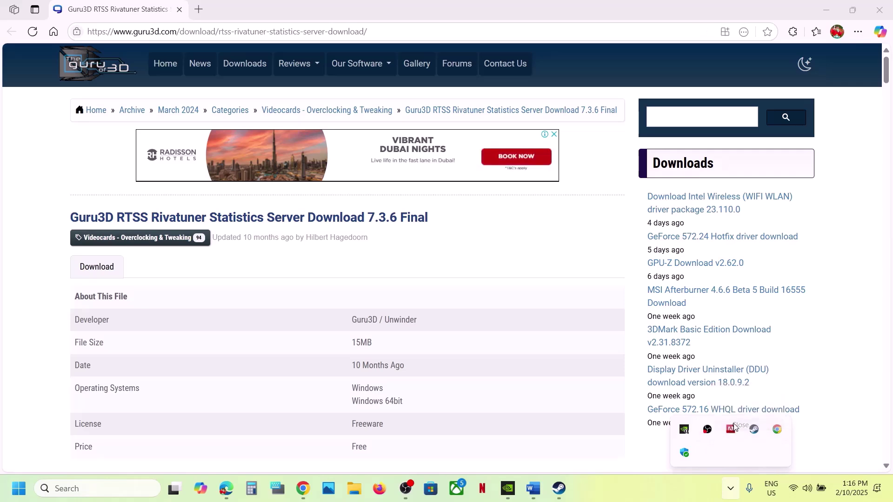
click(880, 9)
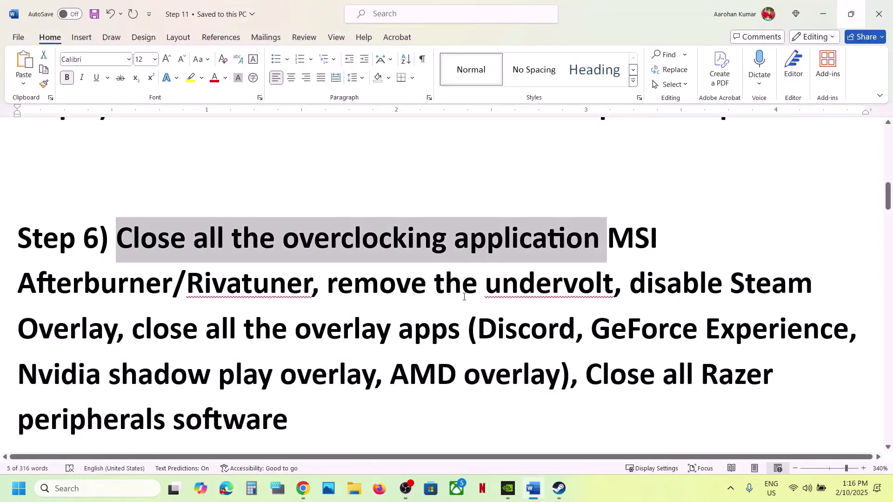
Step: Highlight the undervolt and Steam Overlay instructions in Step 6, then switch to Steam and disable the Steam Overlay for Monster Hunter Wilds Benchmark
drag(336, 287, 578, 291)
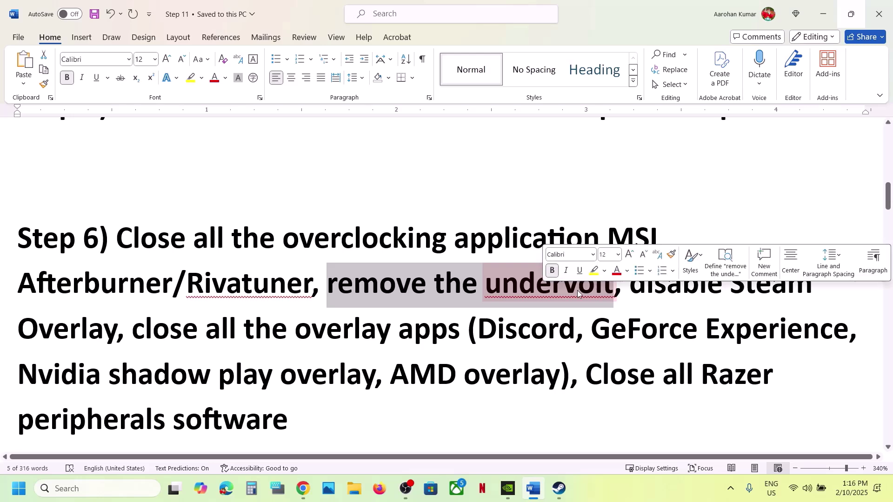
drag(631, 284, 103, 334)
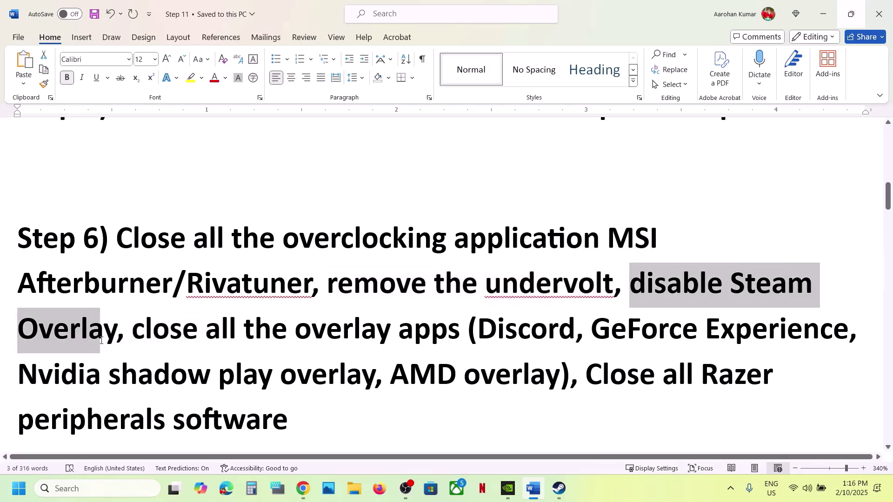
click(561, 488)
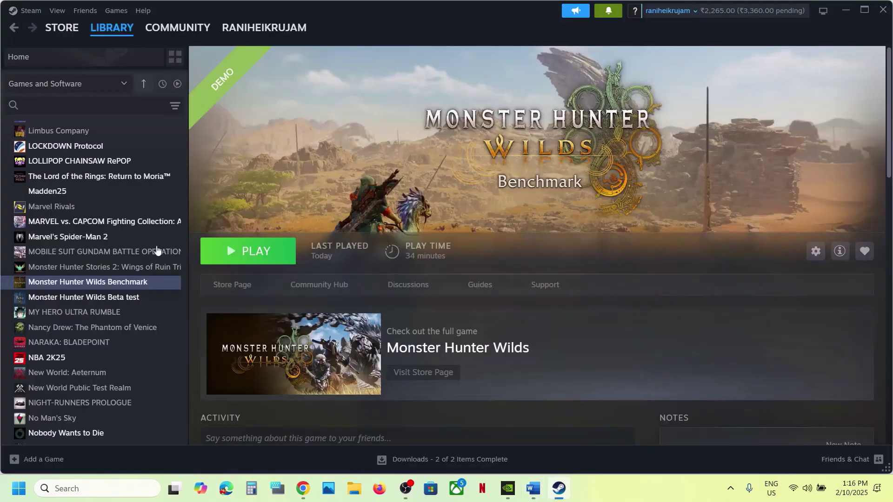
right_click(100, 283)
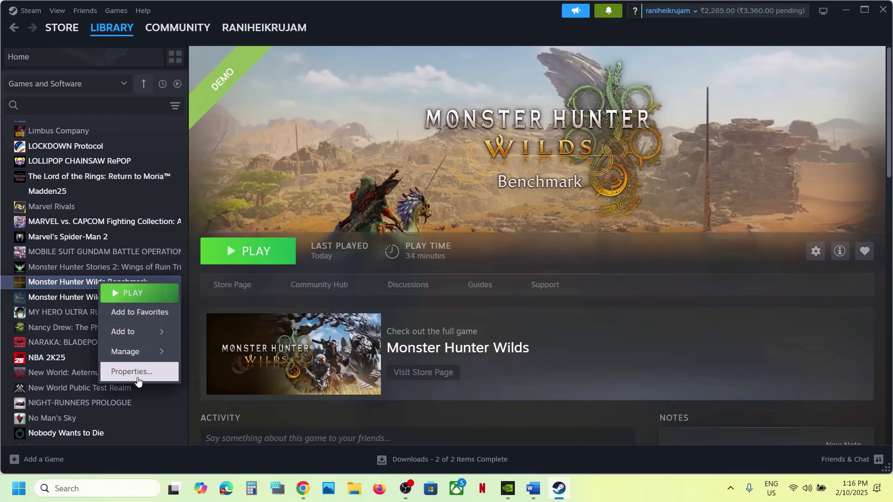
click(141, 372)
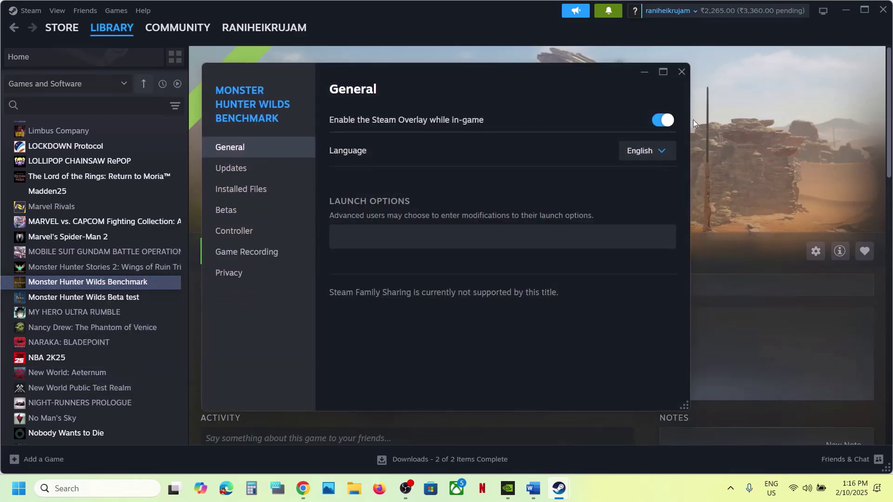
click(657, 122)
click(681, 72)
Step: Return to Word to highlight "GeForce Experience" in Step 6, then switch to the NVIDIA app and turn off the NVIDIA overlay
click(534, 489)
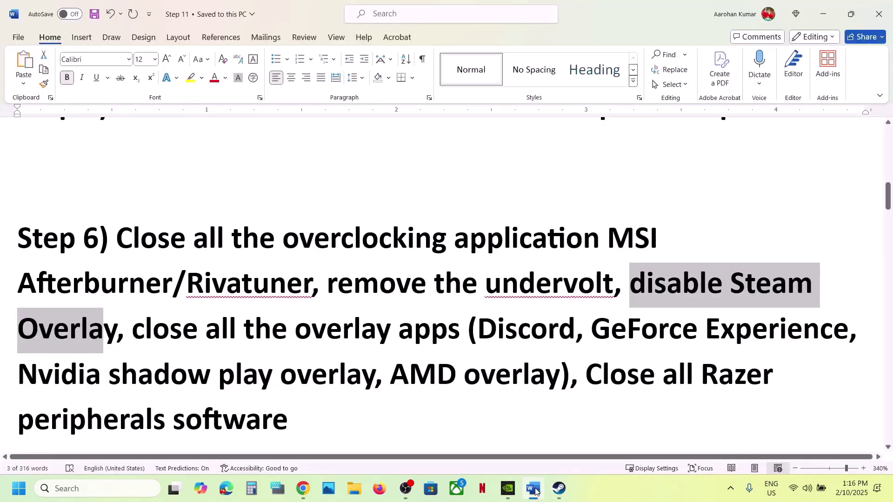
drag(161, 333, 849, 336)
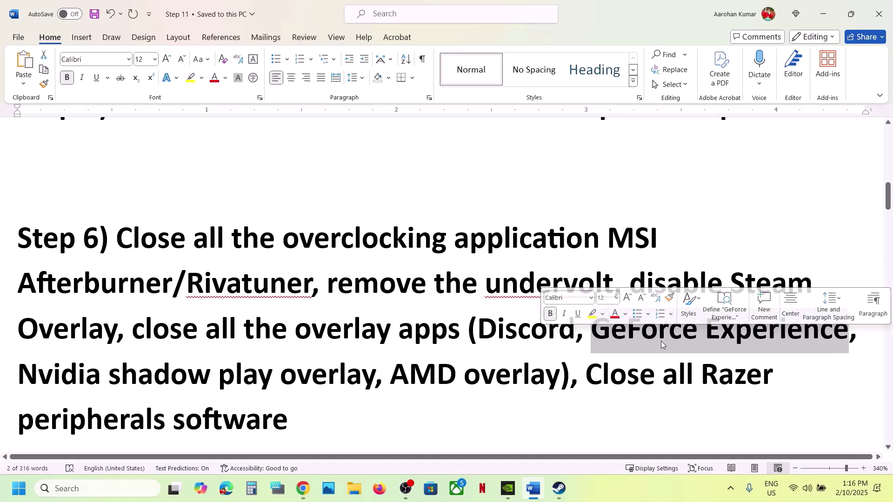
click(513, 489)
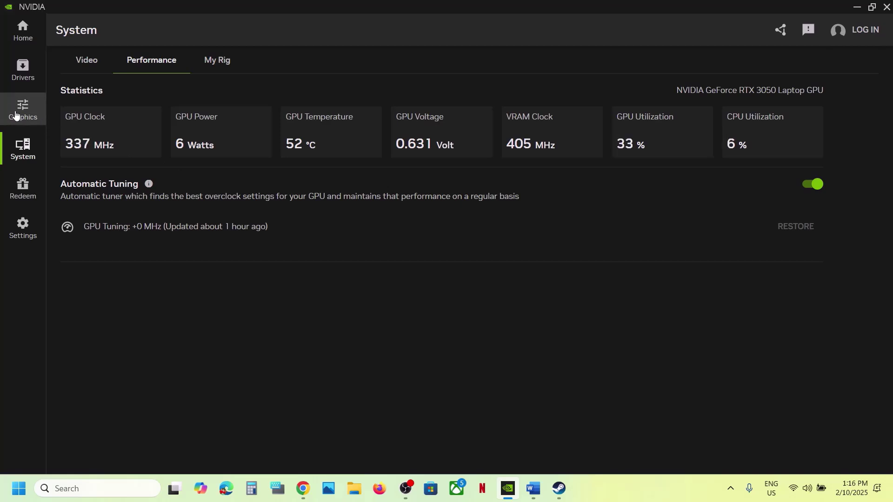
click(15, 115)
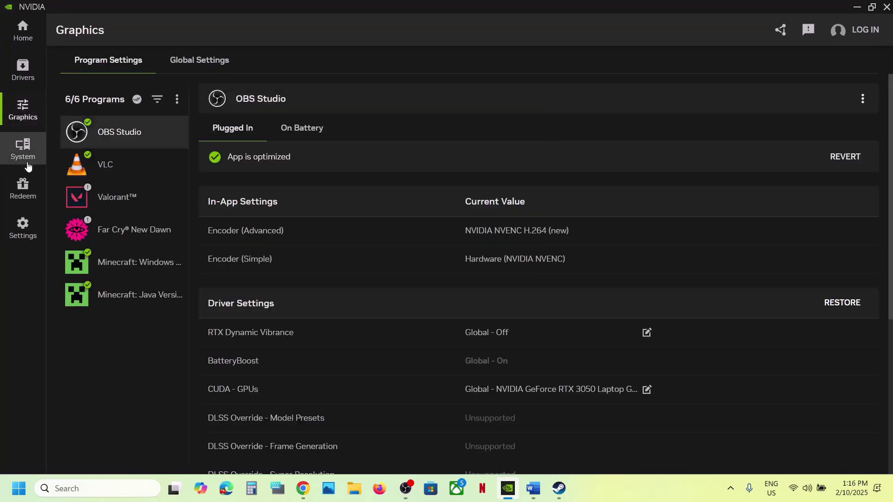
click(23, 151)
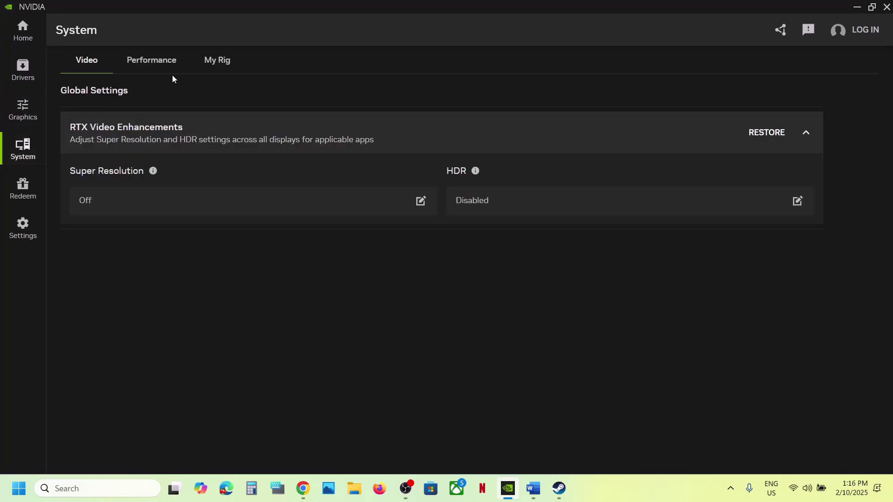
click(158, 68)
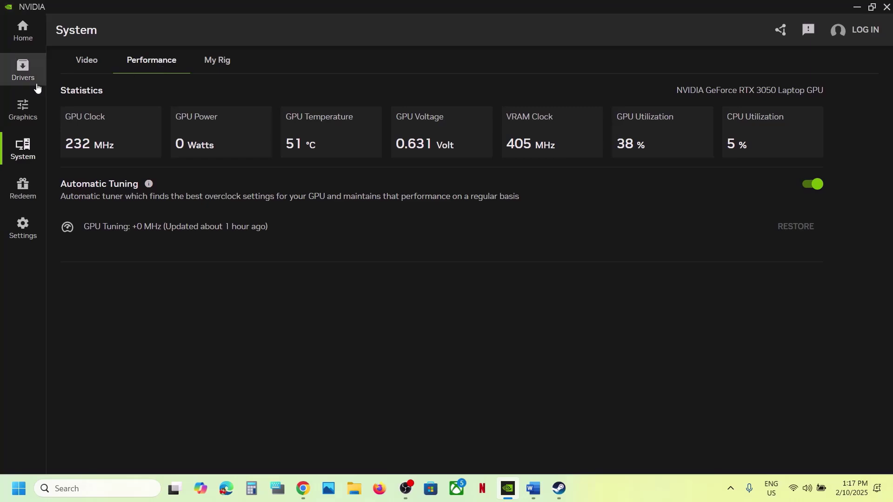
click(33, 111)
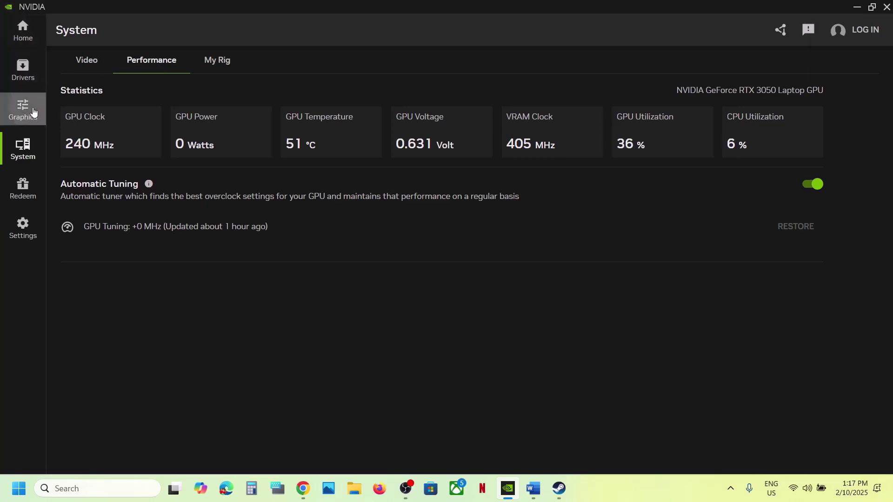
click(27, 75)
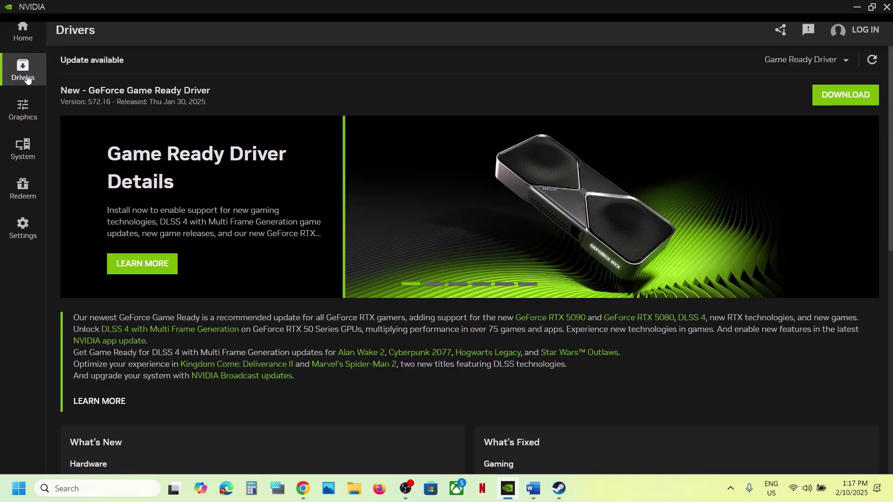
click(24, 226)
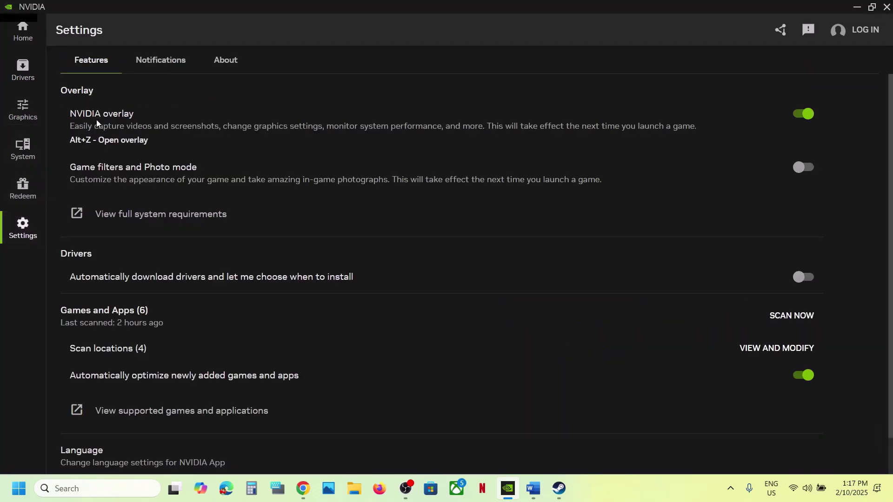
click(803, 114)
click(855, 7)
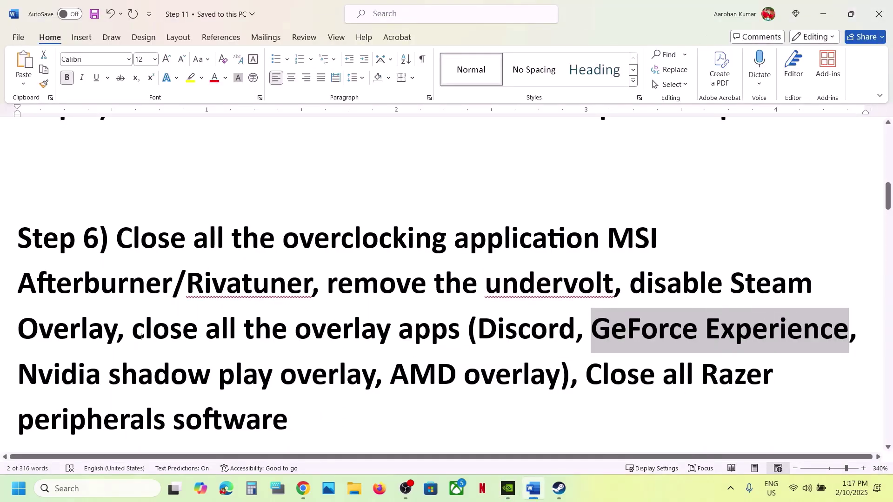
Step: Highlight "close all the overlay apps" and "Close all Razer peripherals software" in Step 6 of the document, then clear the selection
drag(137, 333, 461, 333)
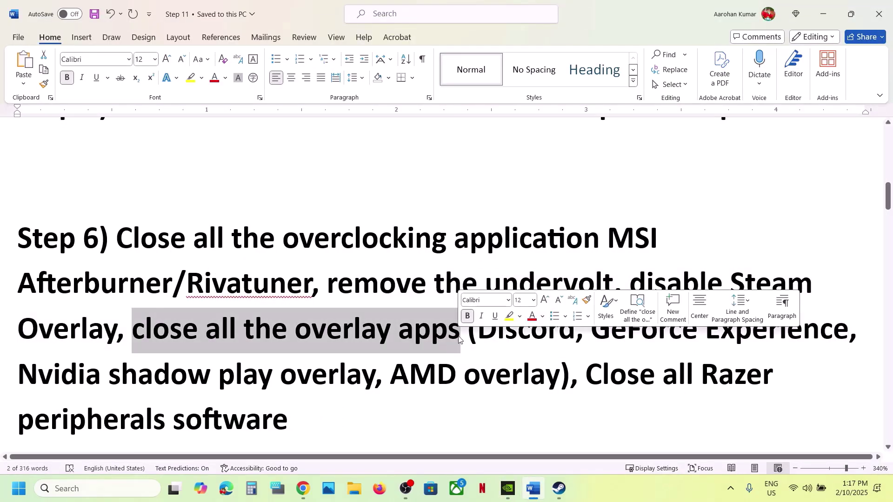
scroll(609, 373, down, 3)
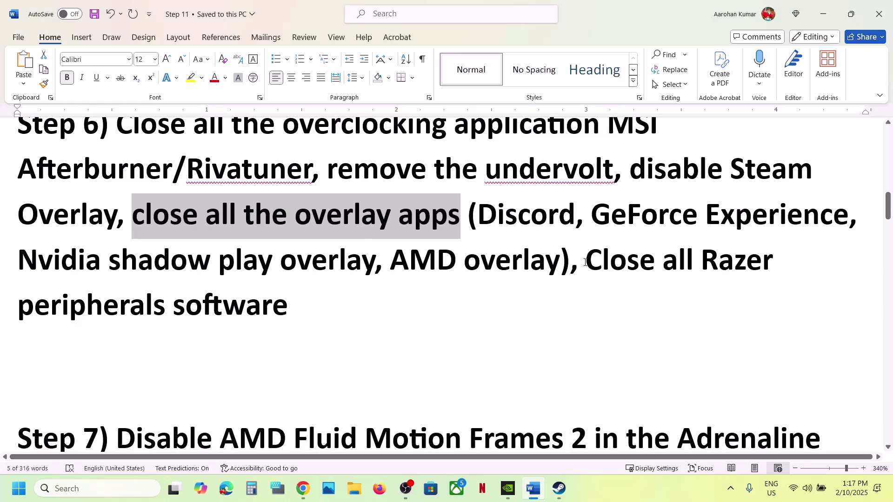
drag(585, 262, 293, 314)
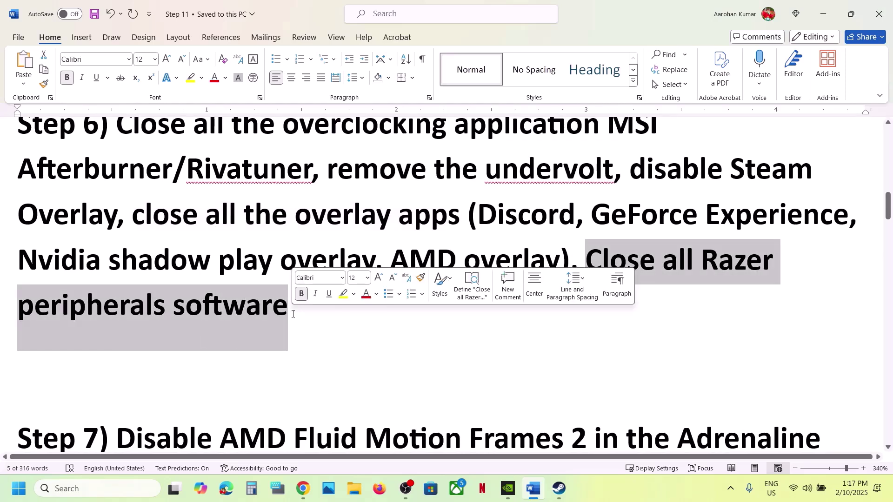
scroll(364, 299, up, 1)
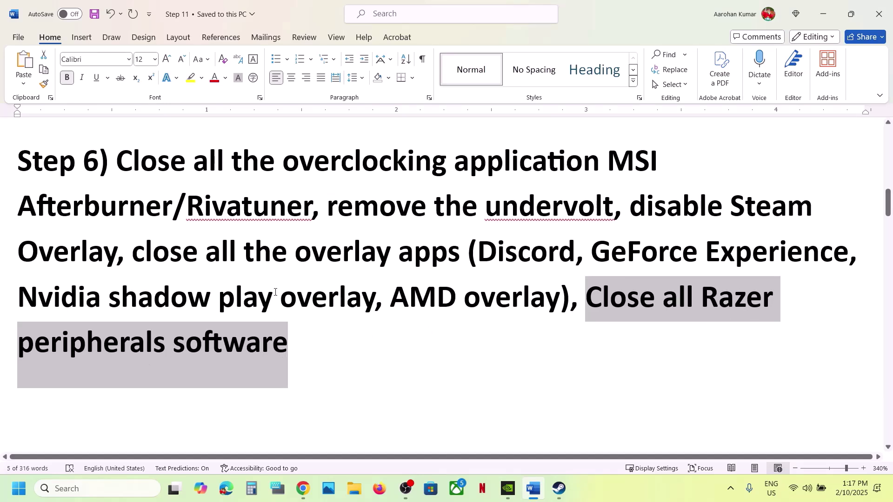
click(318, 312)
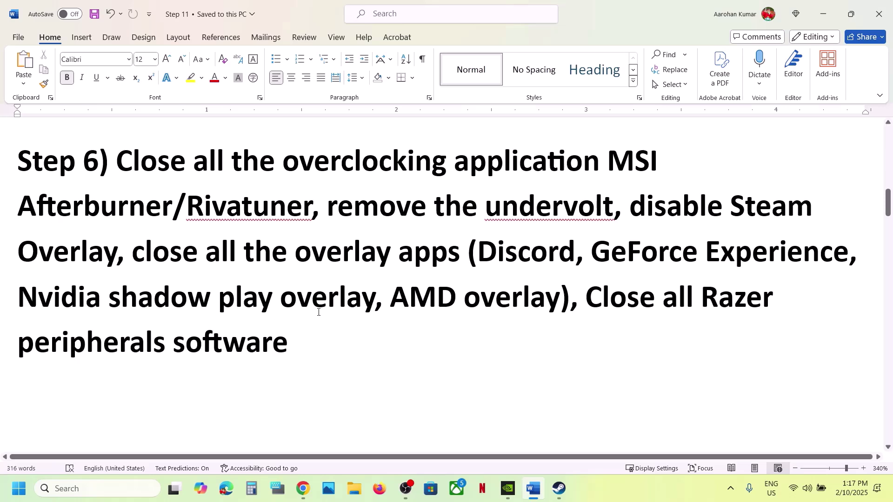
Step: Highlight "Disable AMD Fluid Motion Frames" and the word "Adrenaline" in Step 7 of the document
scroll(318, 313, down, 4)
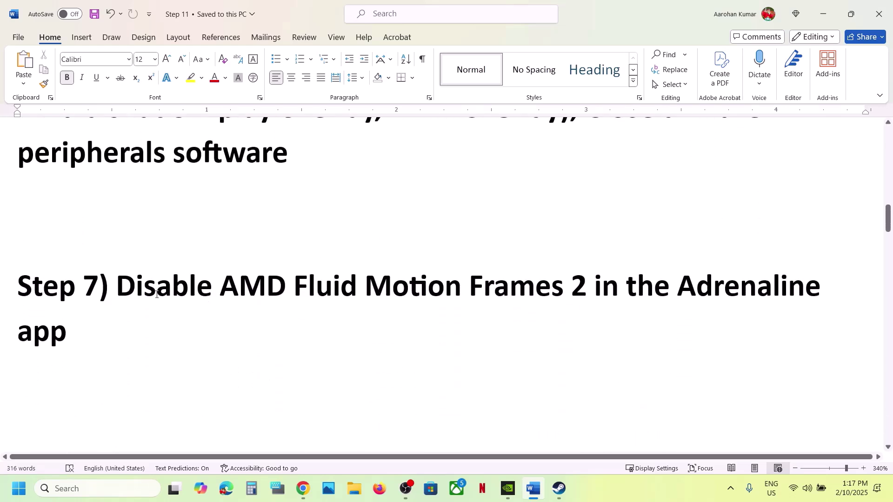
drag(127, 290, 570, 289)
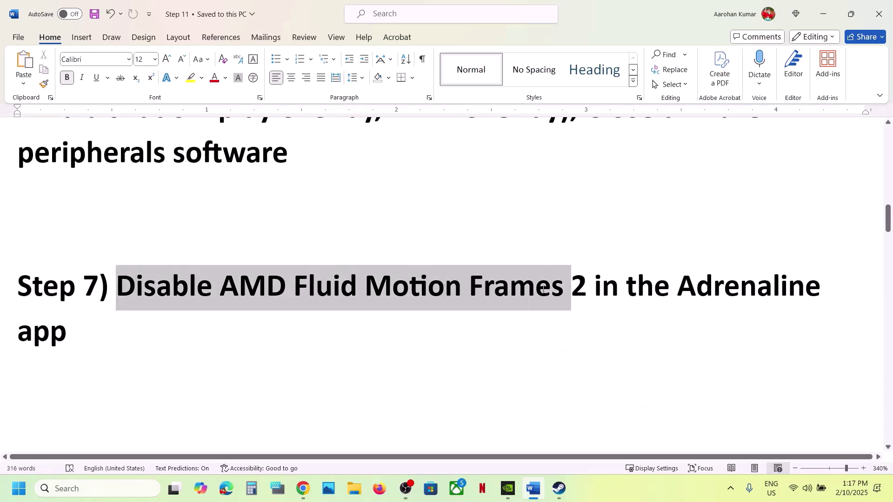
double_click(682, 293)
drag(692, 307, 192, 313)
click(192, 313)
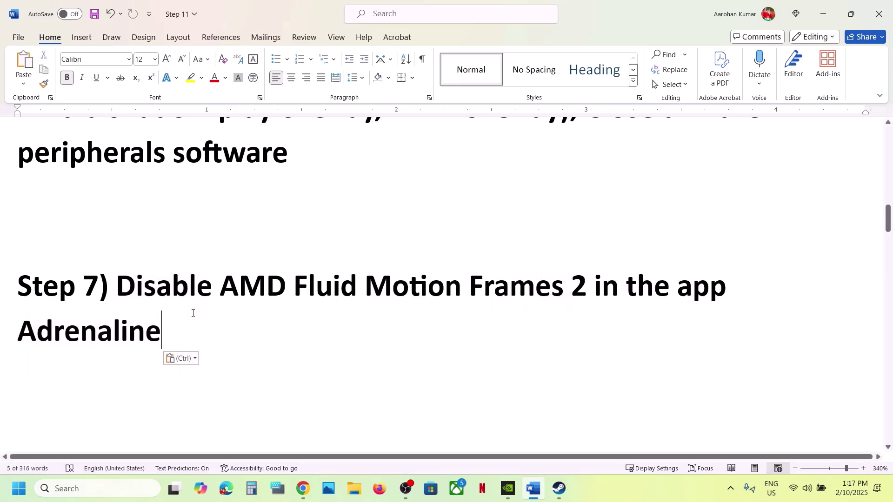
key(ctrl+z)
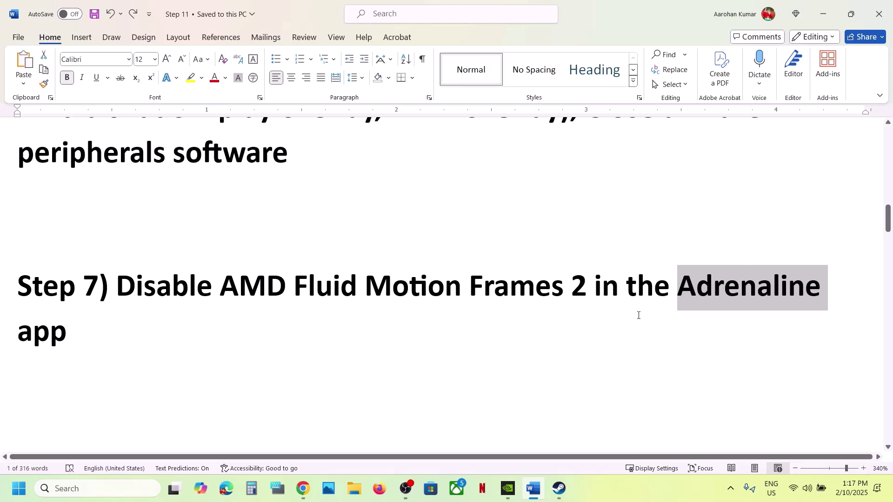
Step: Show the desktop, view the "Turn off AMD Fluid Frames 2" image full-window, and close it
key(super+d)
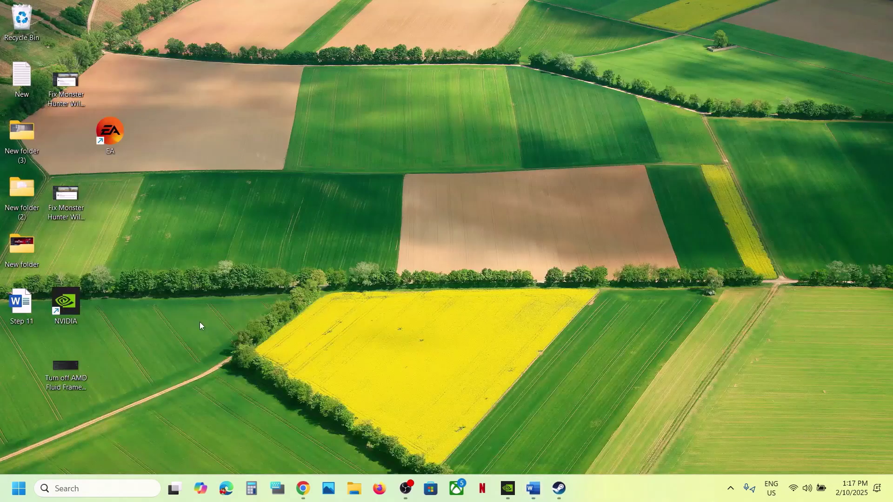
double_click(65, 368)
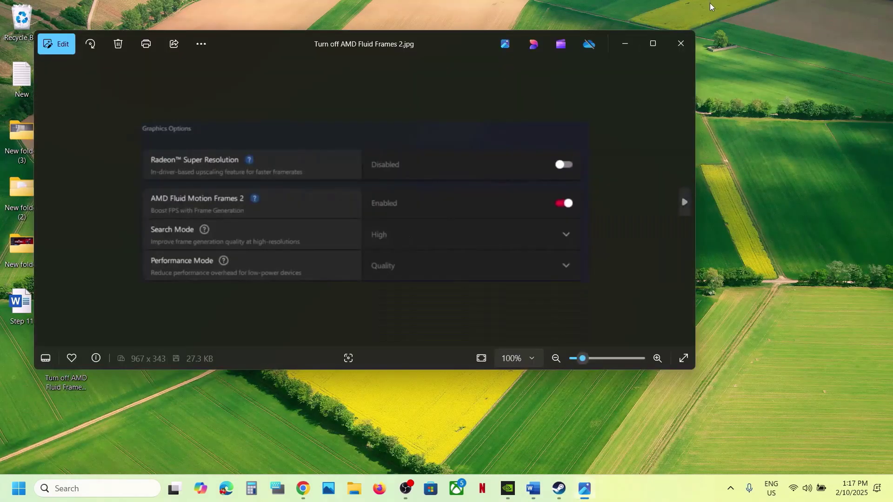
click(651, 44)
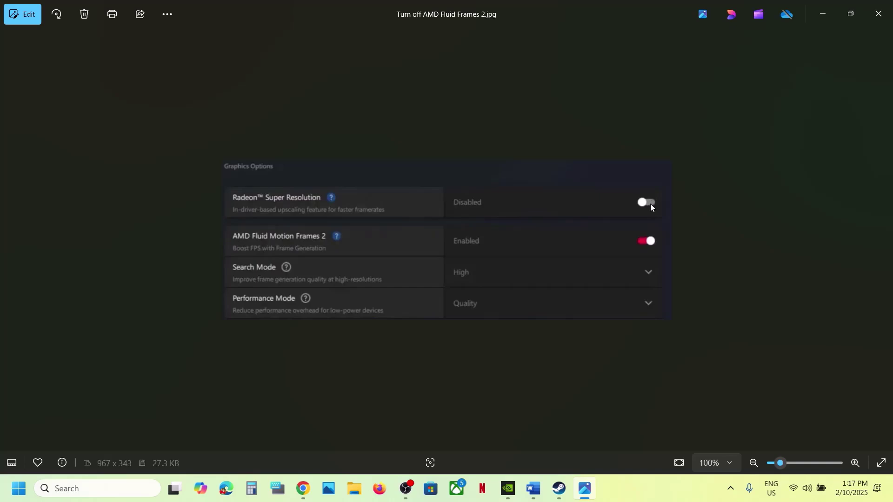
click(878, 14)
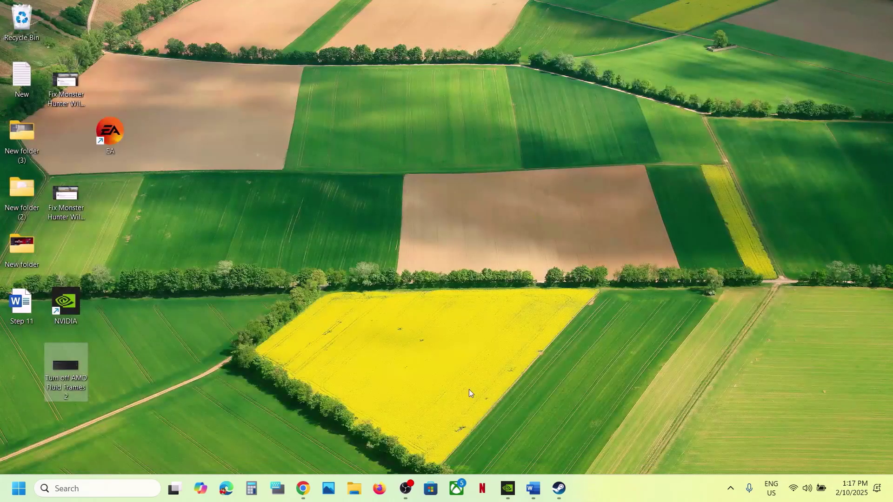
Step: Return to the Step 11 document in Word and highlight "compatibility mode from Steam" in Step 8
click(559, 489)
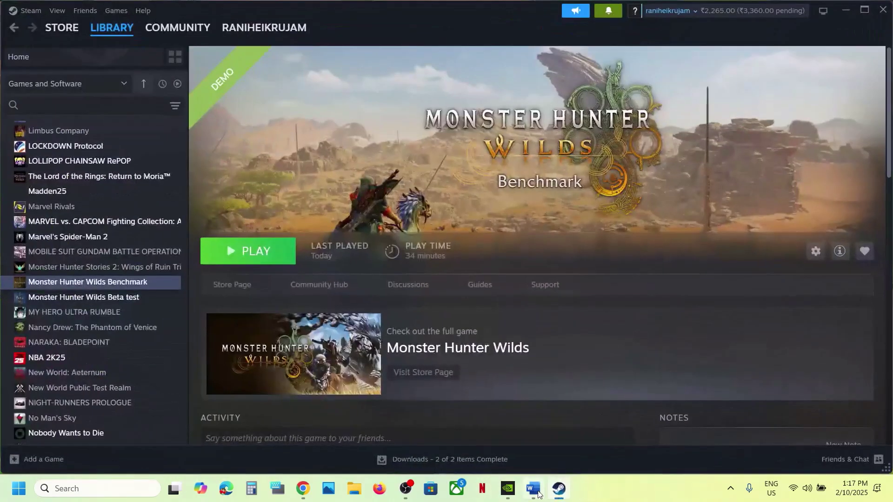
click(535, 491)
scroll(361, 333, down, 4)
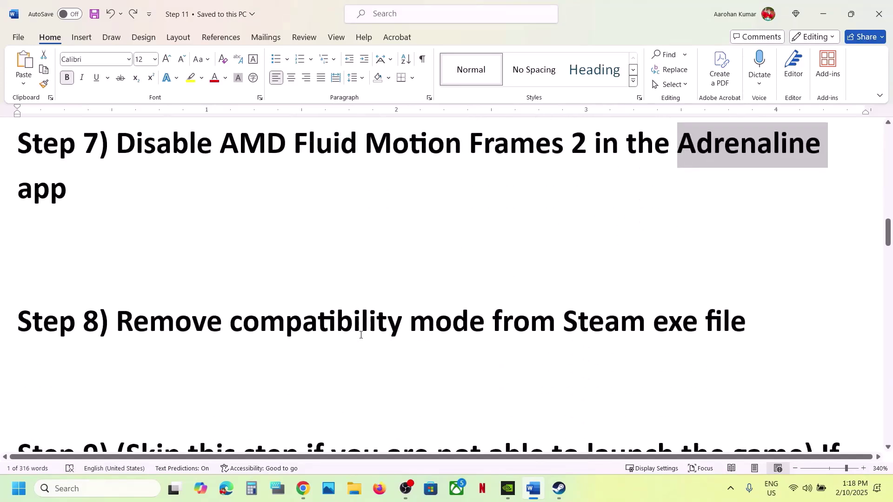
scroll(361, 333, up, 2)
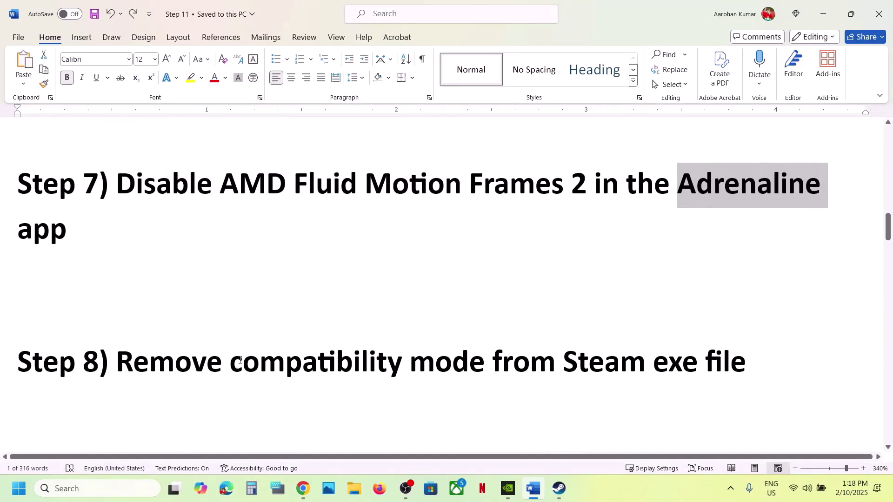
drag(240, 359, 652, 370)
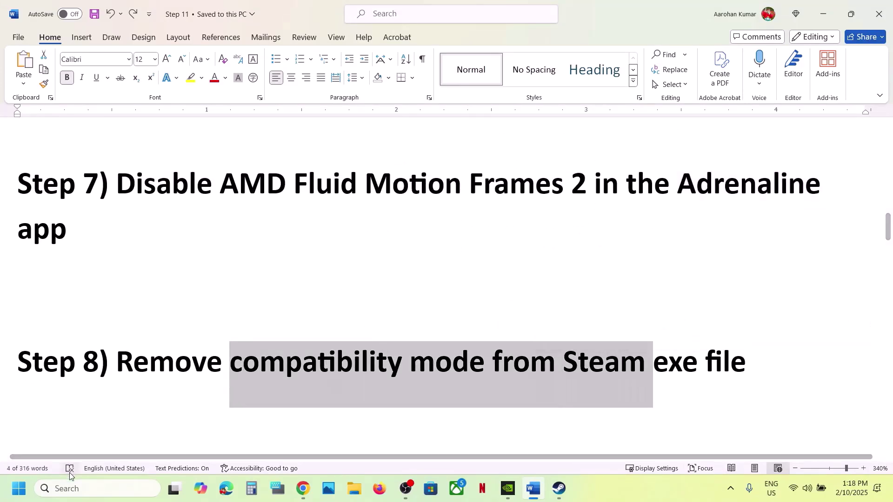
Step: Search Windows for "steam", open the app's file location, and open the properties of the Steam shortcut
click(552, 491)
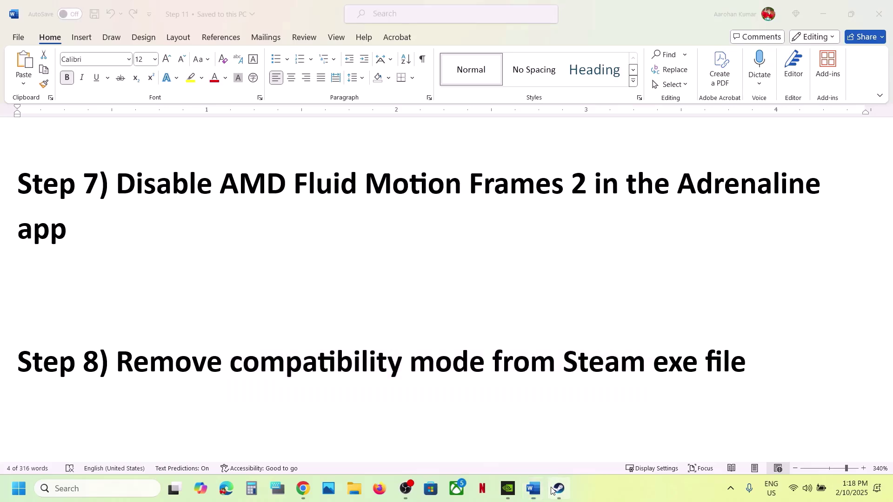
click(26, 10)
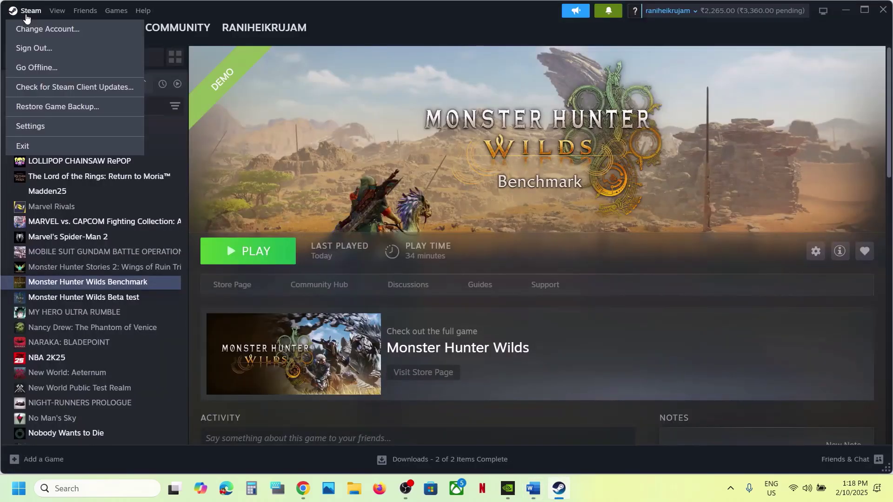
click(84, 489)
text(steam)
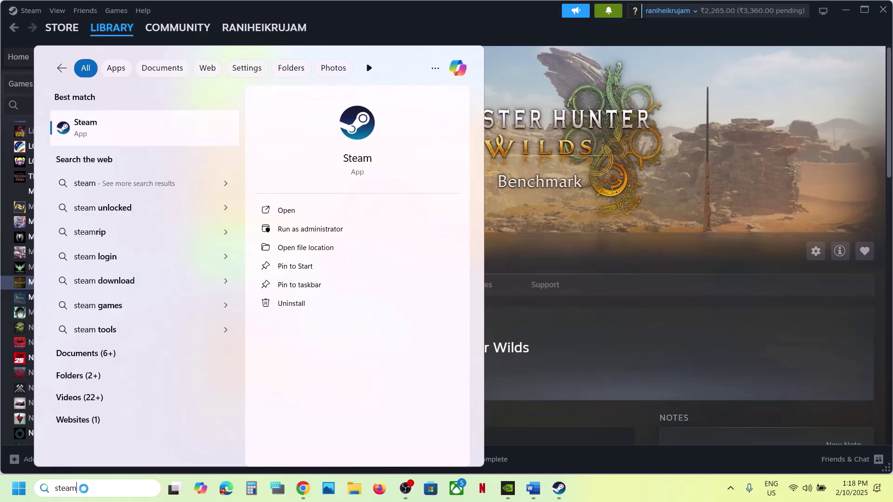
right_click(117, 137)
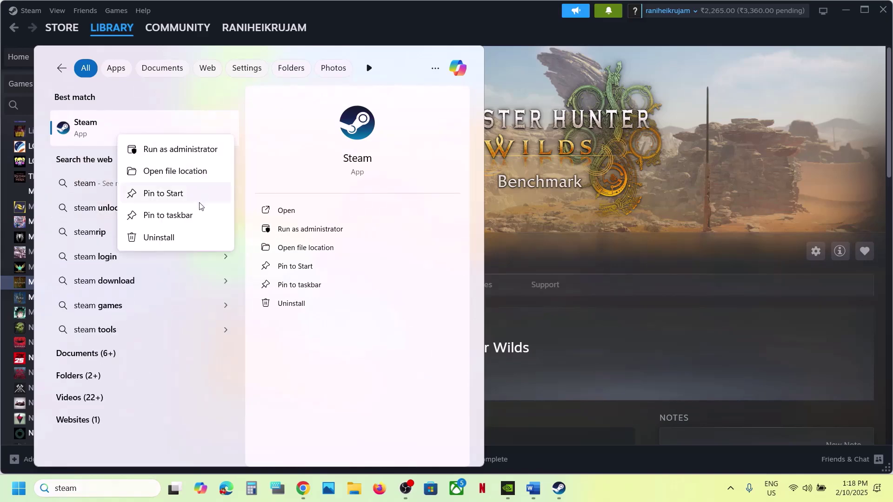
click(159, 171)
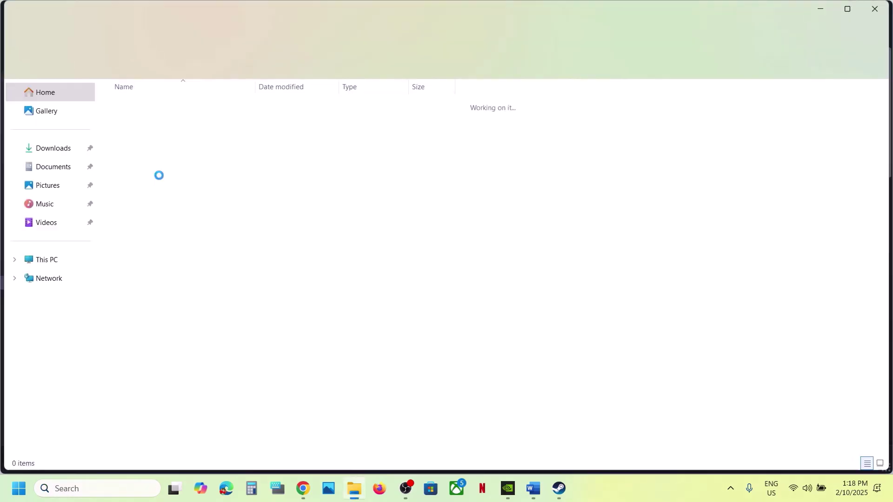
right_click(153, 446)
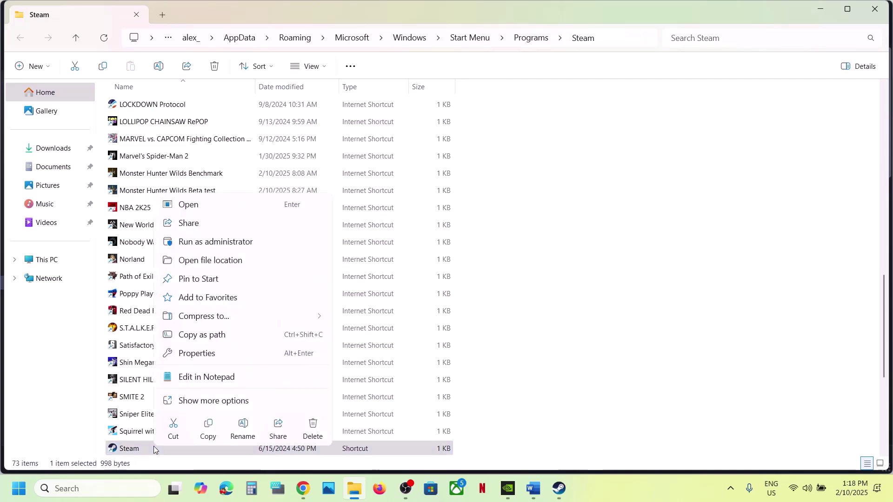
click(224, 354)
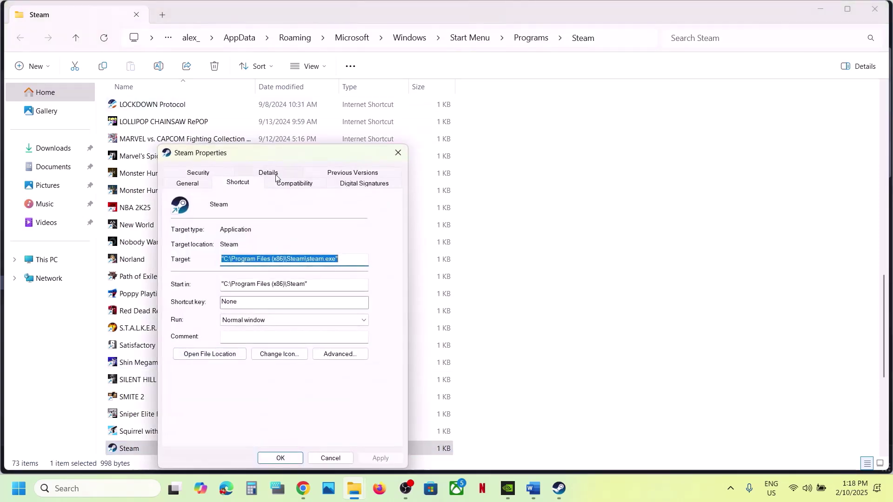
Step: Make sure Steam's compatibility mode option is unchecked, then apply the change and close the properties
click(283, 184)
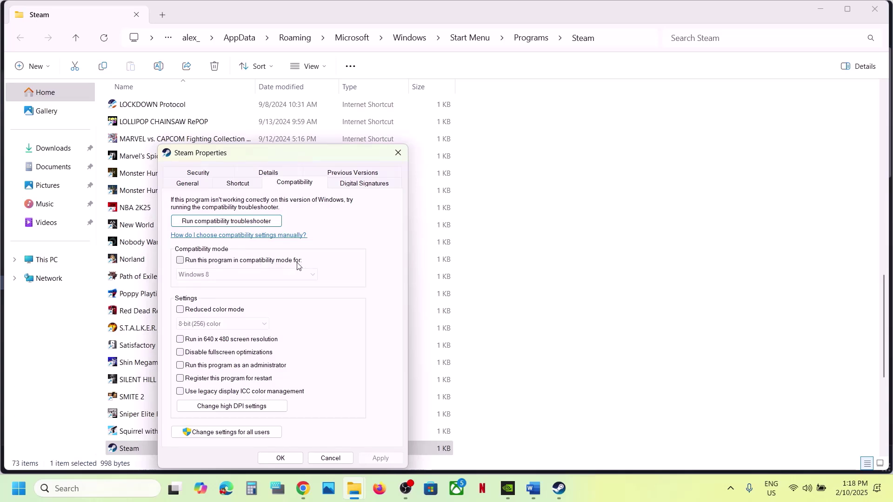
click(181, 261)
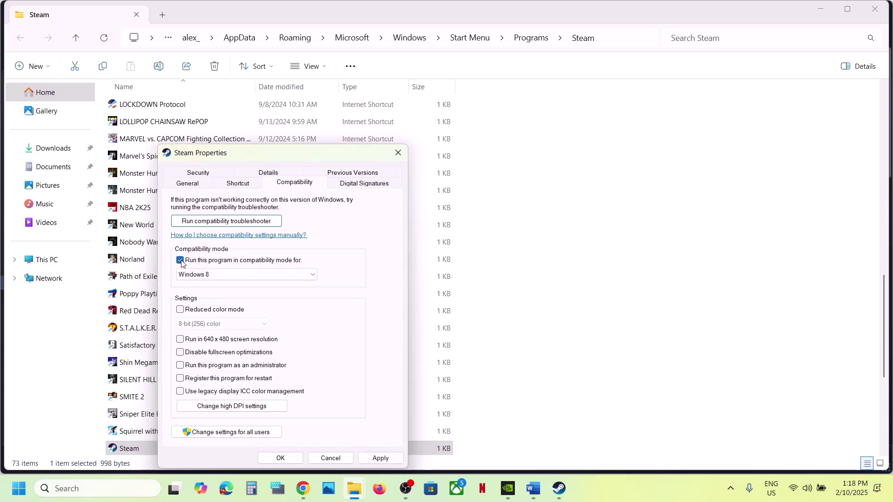
click(181, 261)
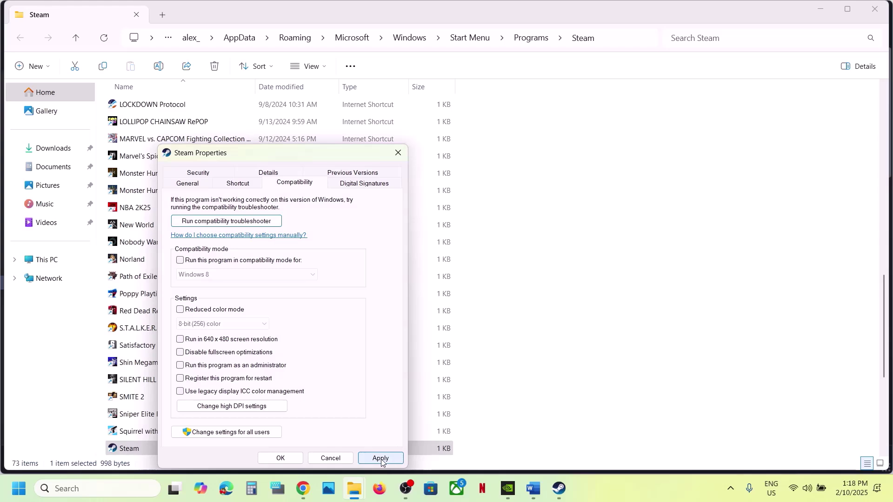
click(380, 458)
click(281, 459)
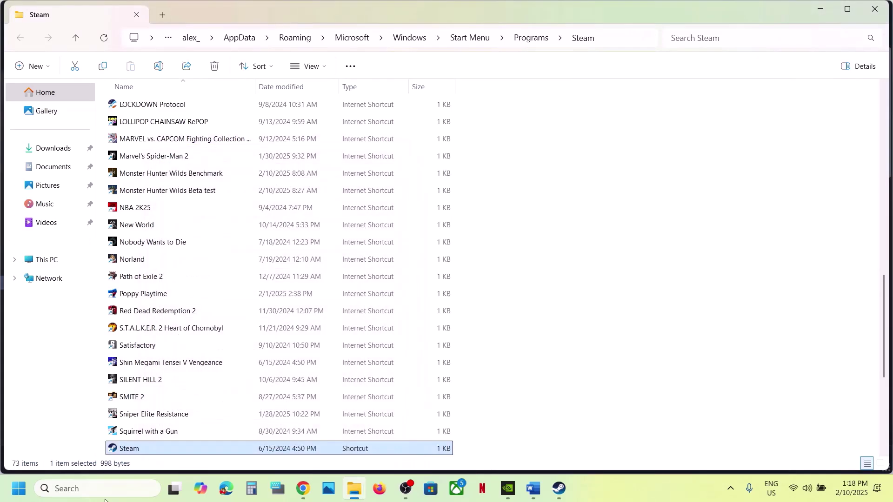
Step: Search Windows for "steam" and launch the Steam app
click(100, 493)
text(steam)
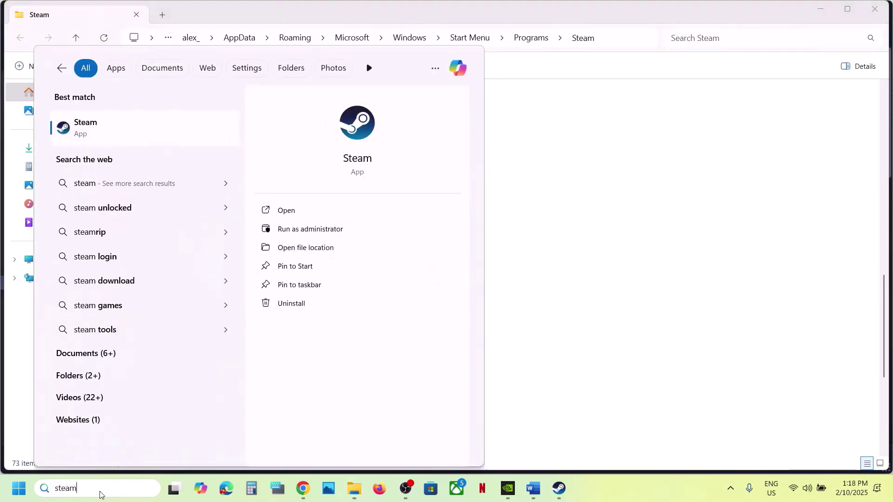
click(120, 128)
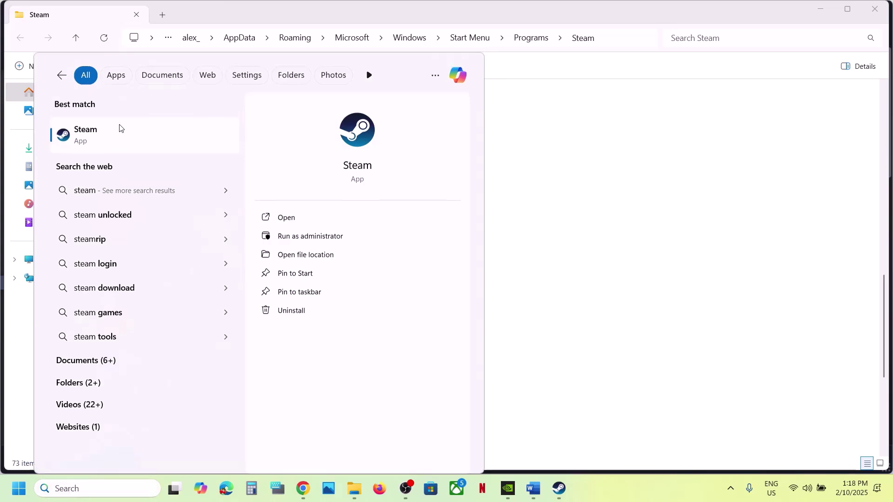
Step: Return to Word and highlight the skip condition, frame generation, upscaling and video settings instructions in Step 9, then clear the selection
click(532, 489)
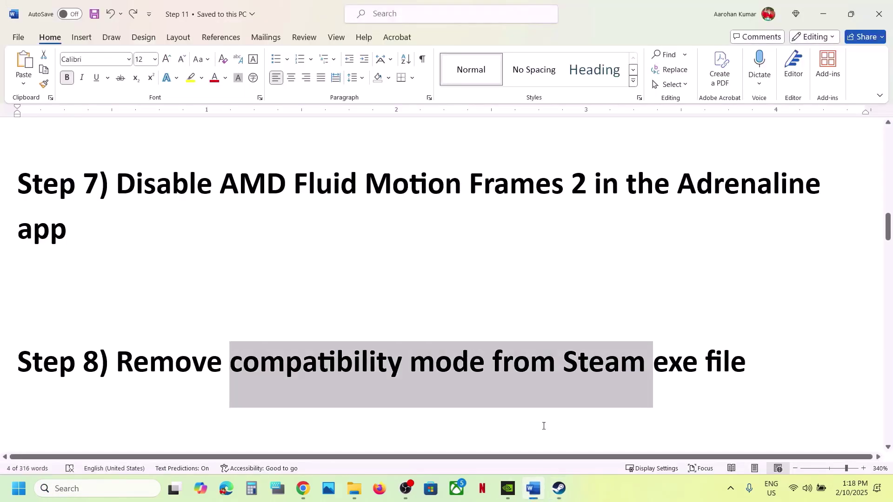
scroll(399, 351, down, 5)
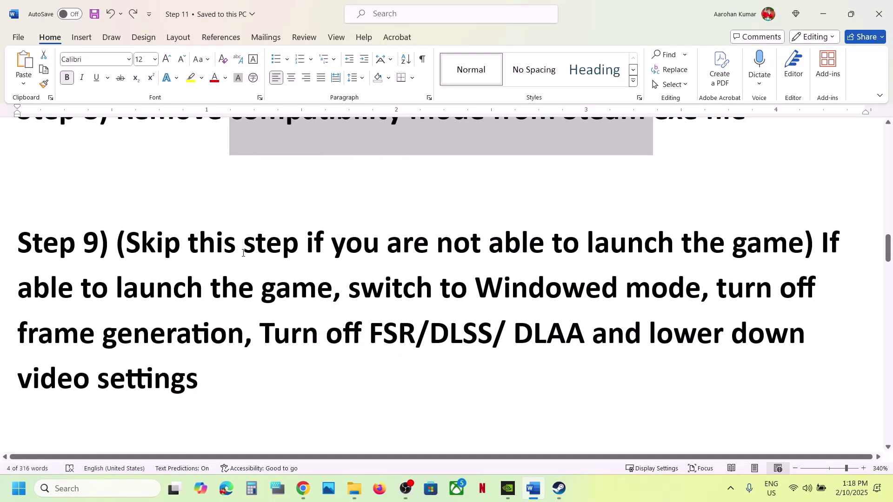
drag(131, 238, 804, 244)
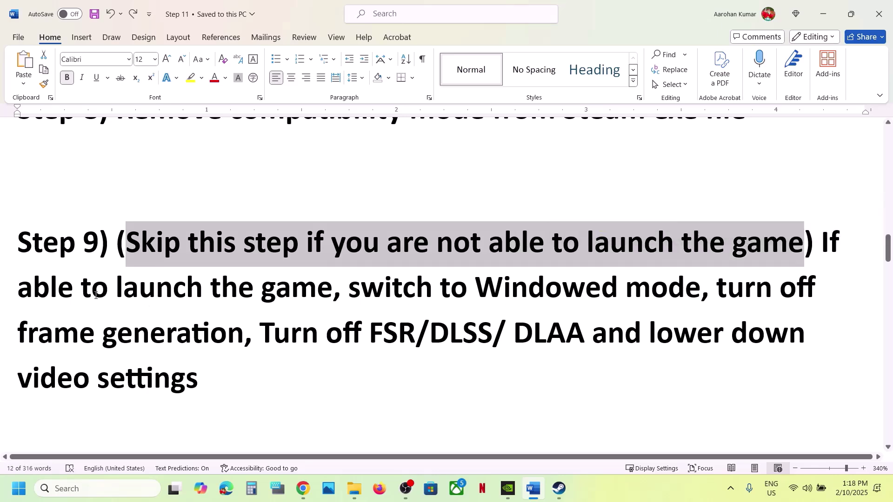
drag(95, 295, 331, 294)
drag(366, 292, 237, 326)
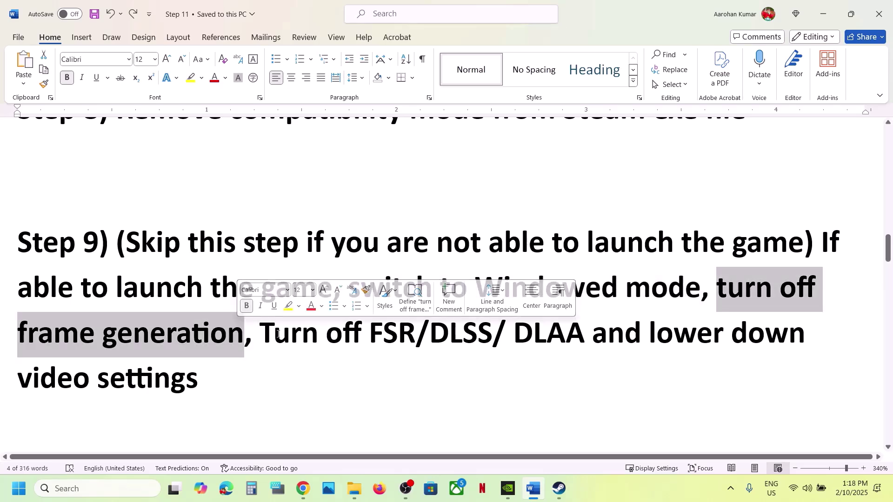
drag(260, 332, 457, 389)
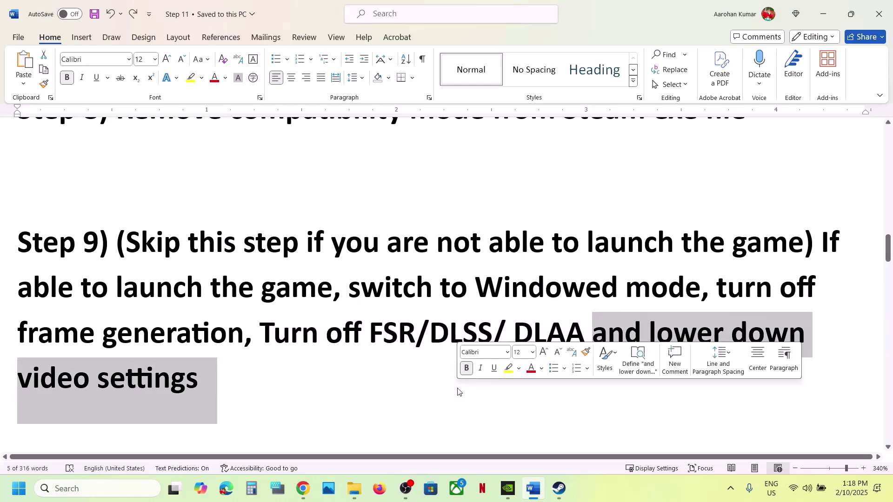
click(371, 378)
Step: Switch to Monster Hunter Wilds Benchmark, open its Options, and dismiss the graphics memory warning
click(558, 488)
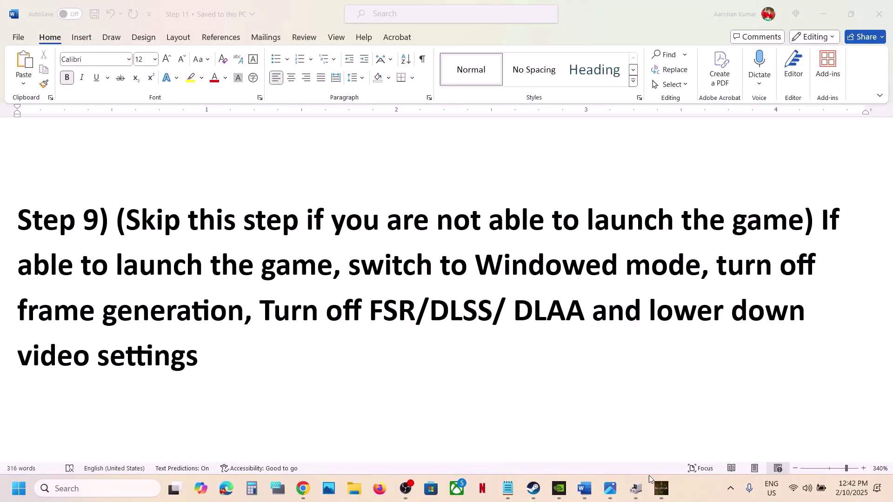
click(662, 490)
click(392, 247)
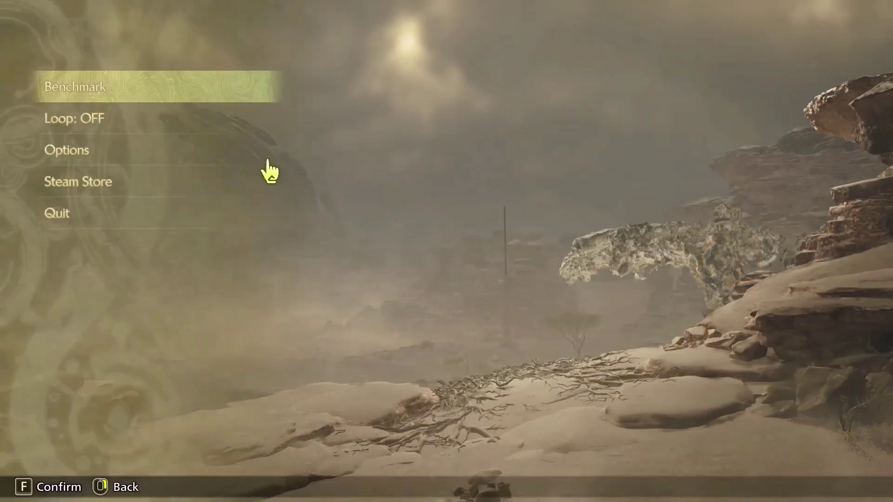
click(109, 158)
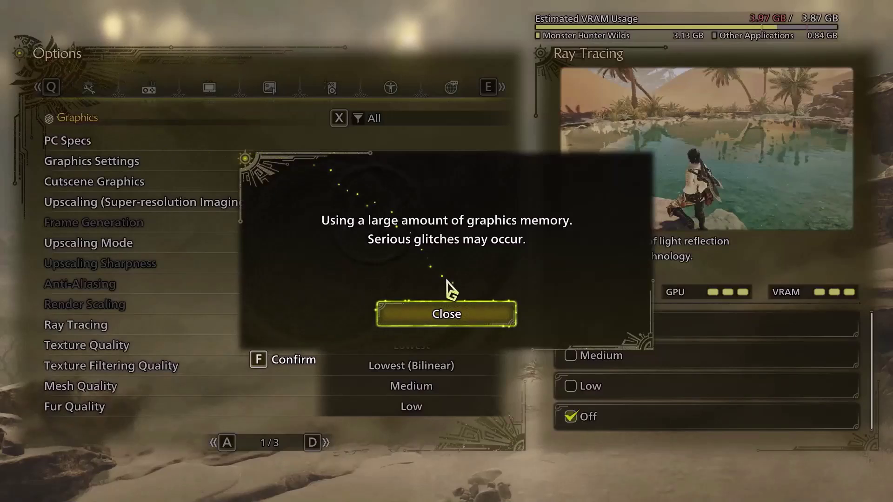
click(431, 326)
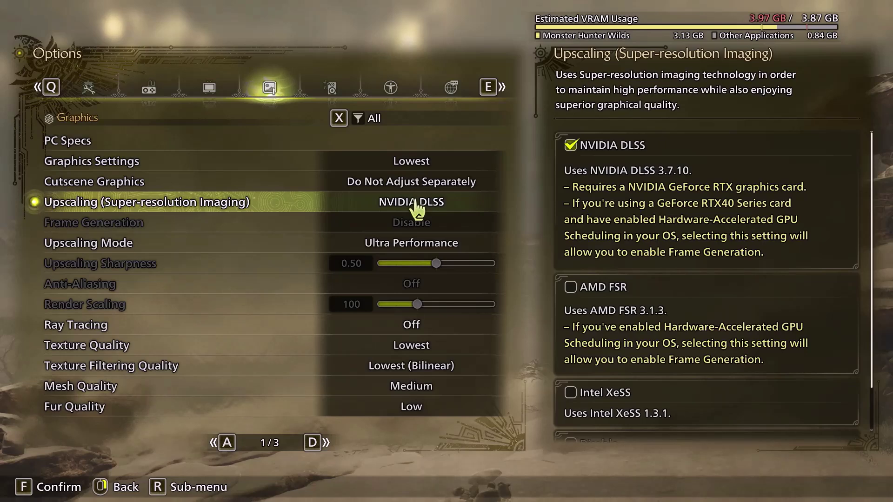
Step: Set Upscaling (Super-resolution Imaging) to Disable and return to the graphics settings list
click(415, 205)
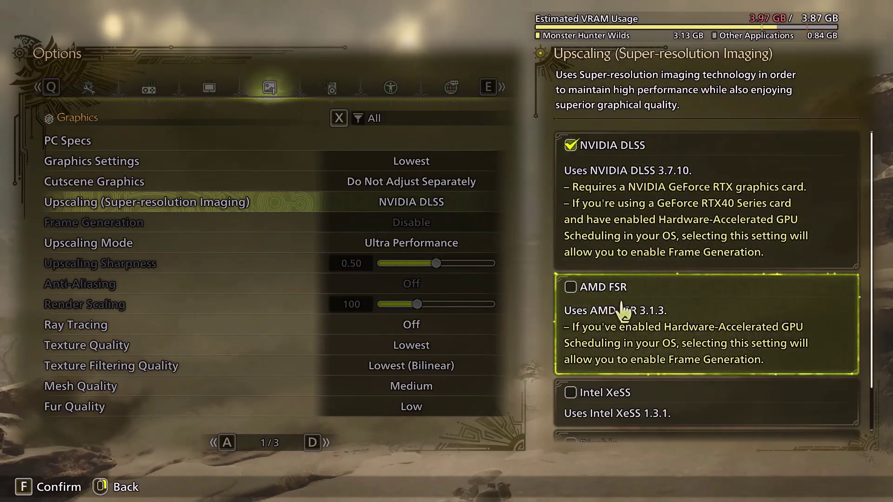
scroll(567, 355, down, 1)
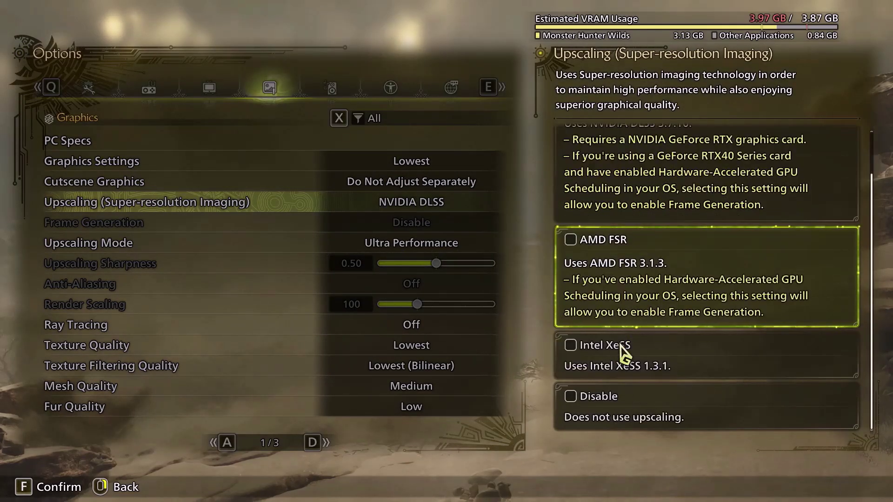
click(575, 399)
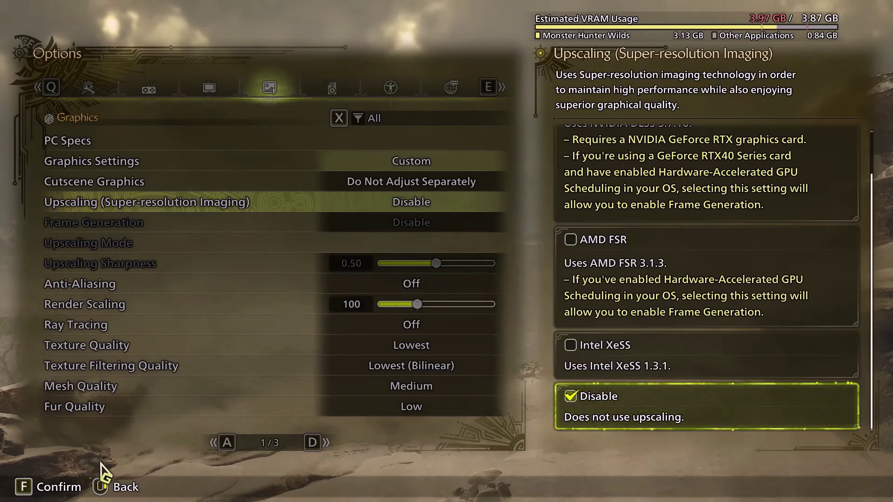
click(117, 488)
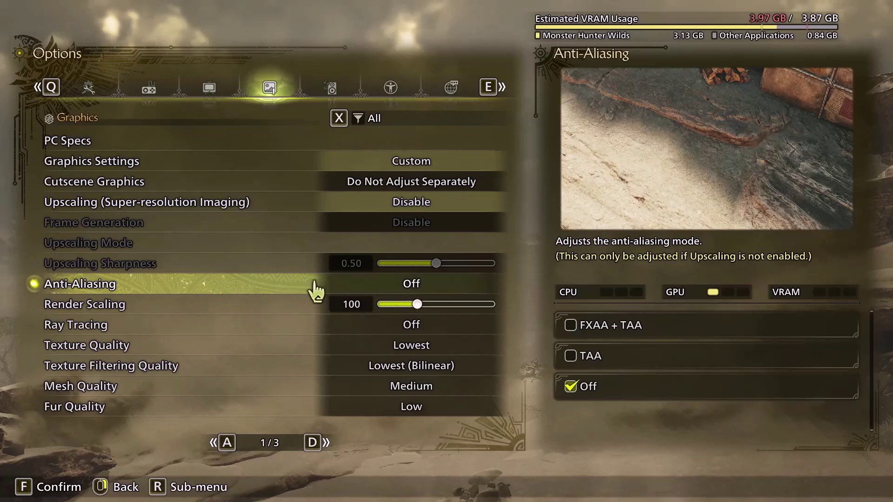
Step: Check the Anti-Aliasing options in the game, then switch to Word and highlight the Windowed mode instruction in Step 9
click(414, 290)
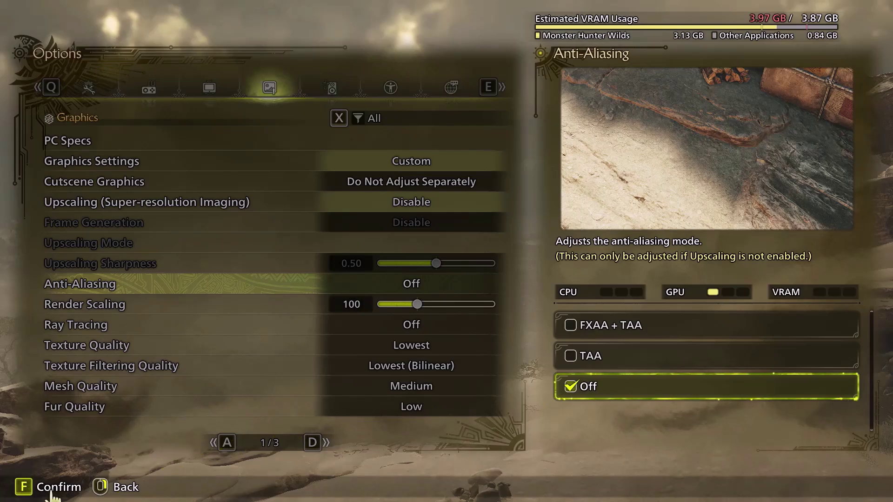
click(99, 488)
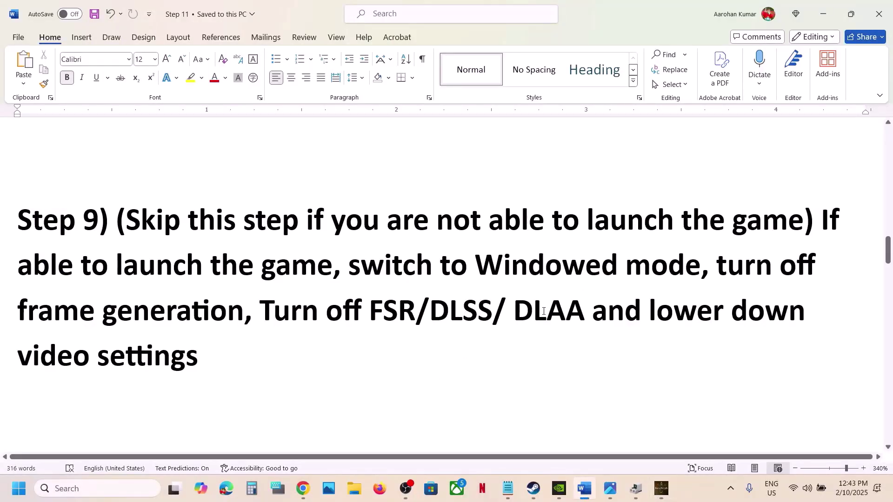
drag(481, 273, 652, 269)
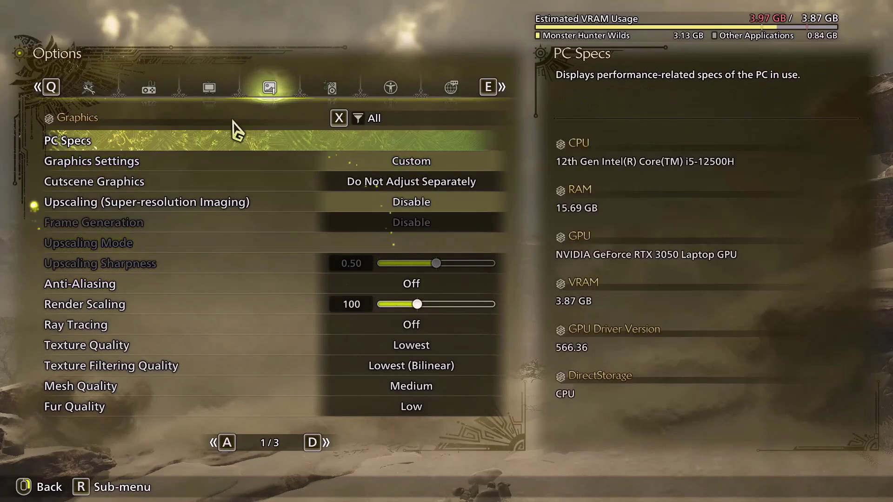
Step: Set the game's Screen Mode to Windowed Mode in the Display options and return to the Graphics settings
click(210, 92)
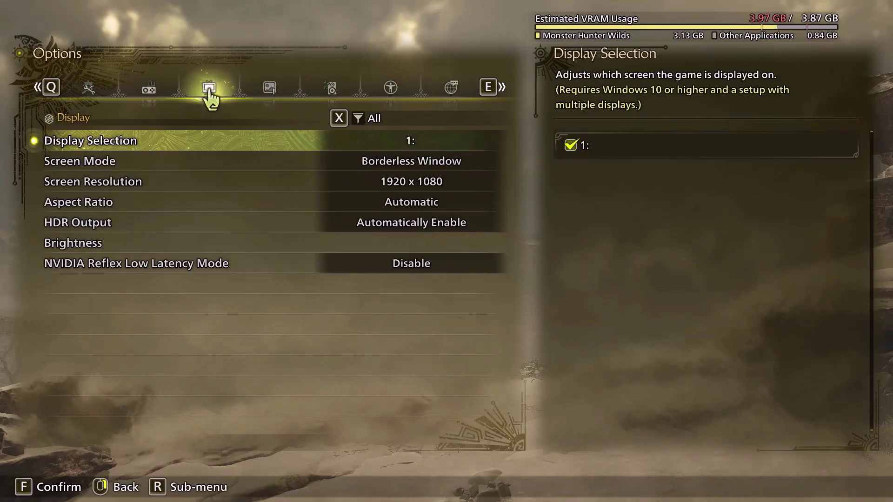
click(414, 168)
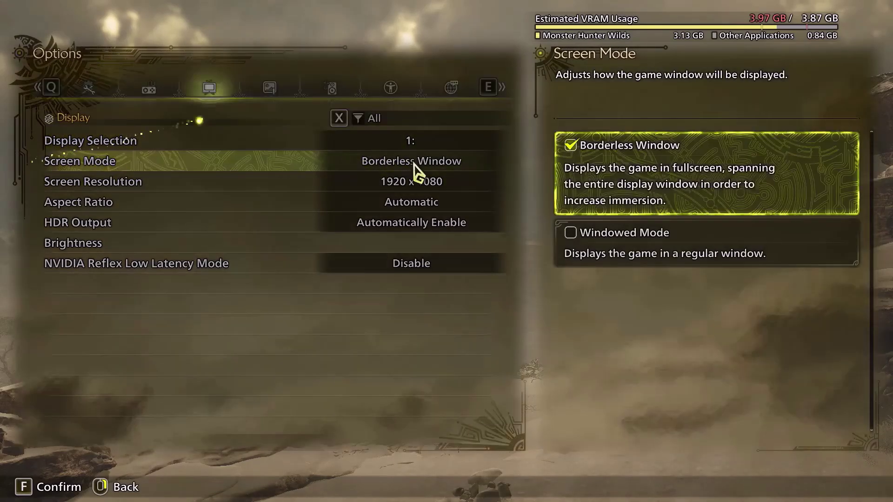
click(565, 232)
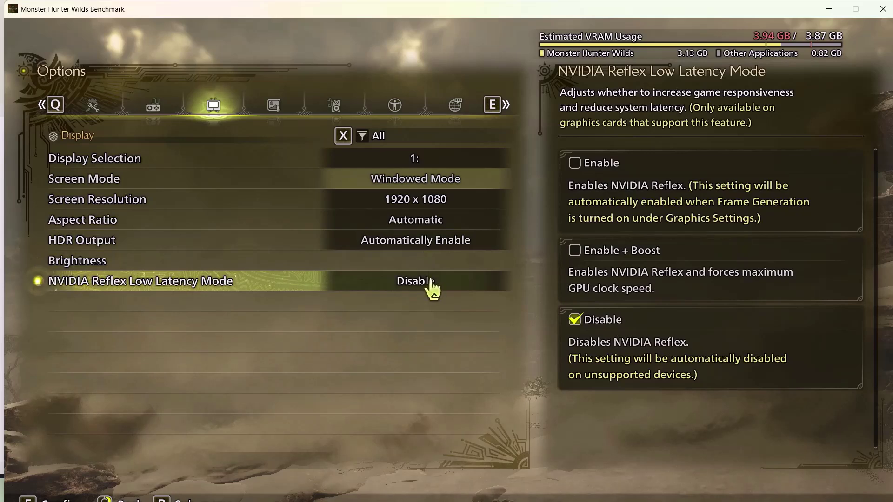
click(268, 107)
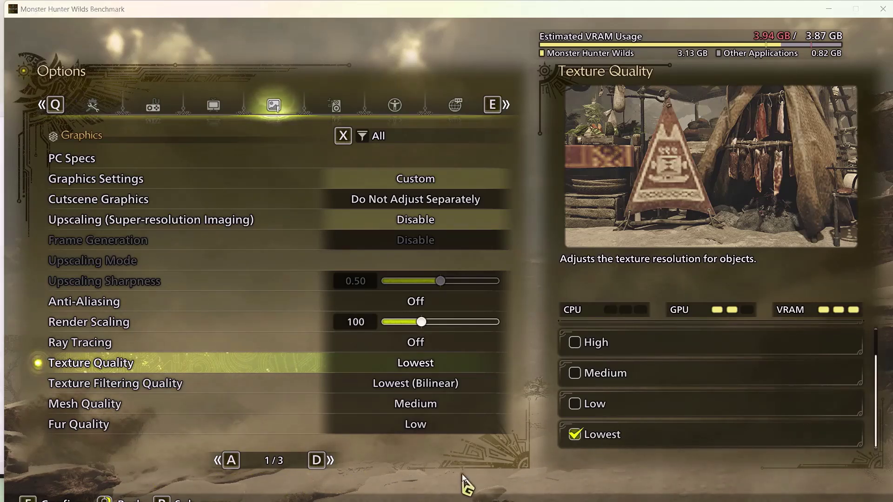
Step: Switch to Word and copy the text "View Advanced system settings" from Step 11
key(alt+Tab)
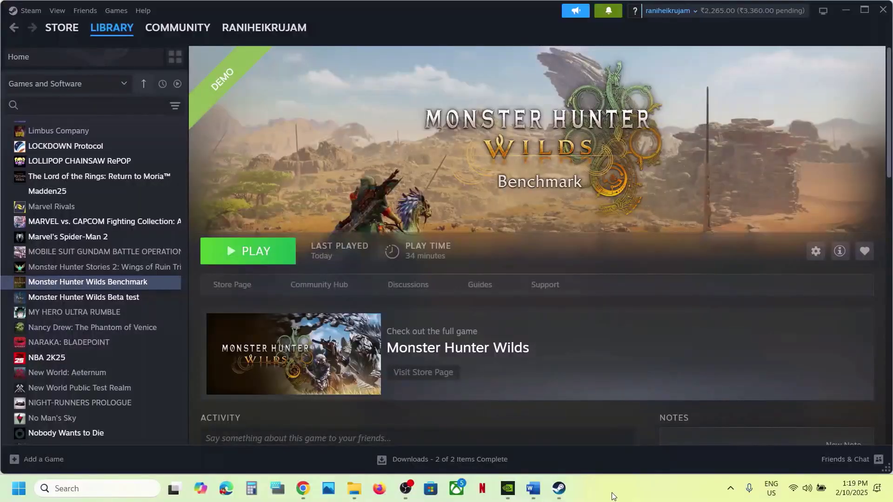
click(538, 489)
scroll(321, 309, down, 5)
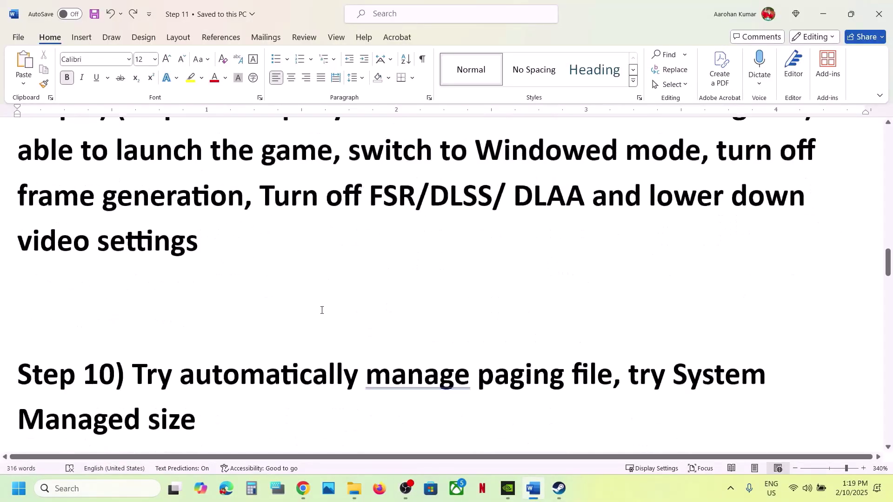
scroll(318, 275, up, 1)
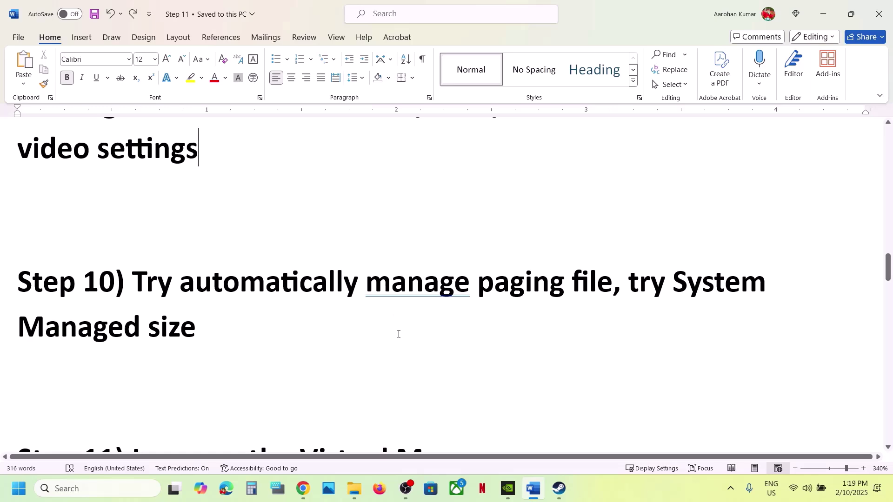
scroll(399, 334, down, 3)
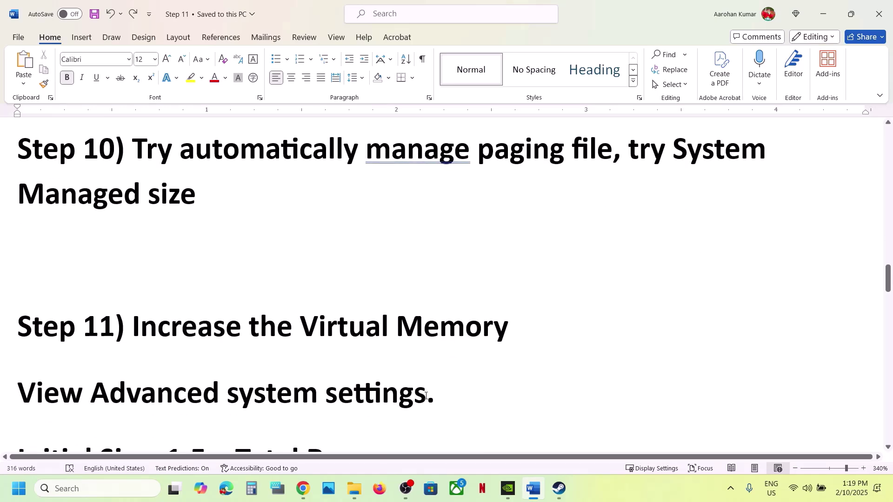
drag(426, 395, 27, 401)
key(ctrl+c)
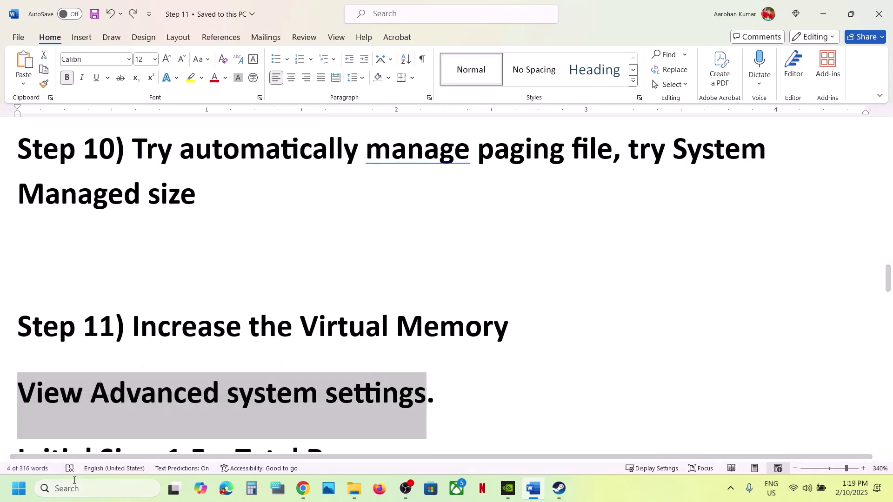
Step: Search Windows for the copied text, launch the advanced system settings, and open Virtual Memory from the advanced Performance Options
click(72, 487)
key(ctrl+v)
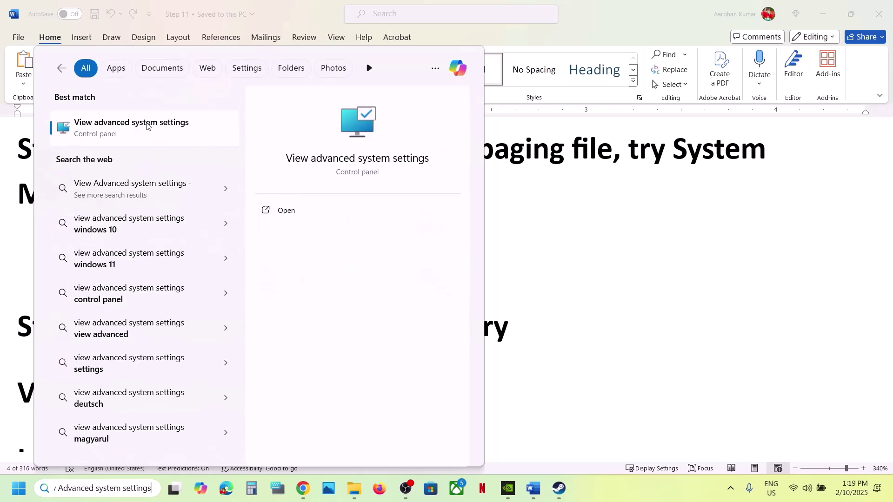
click(147, 126)
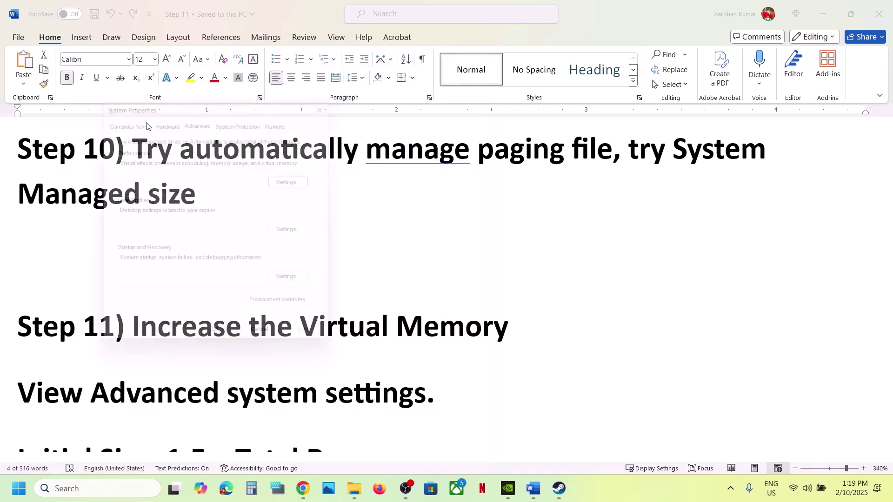
click(305, 182)
click(173, 132)
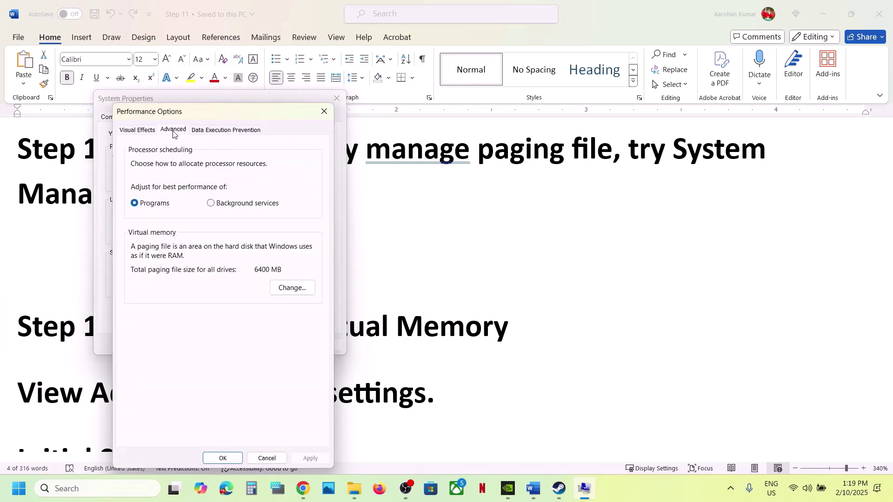
click(282, 287)
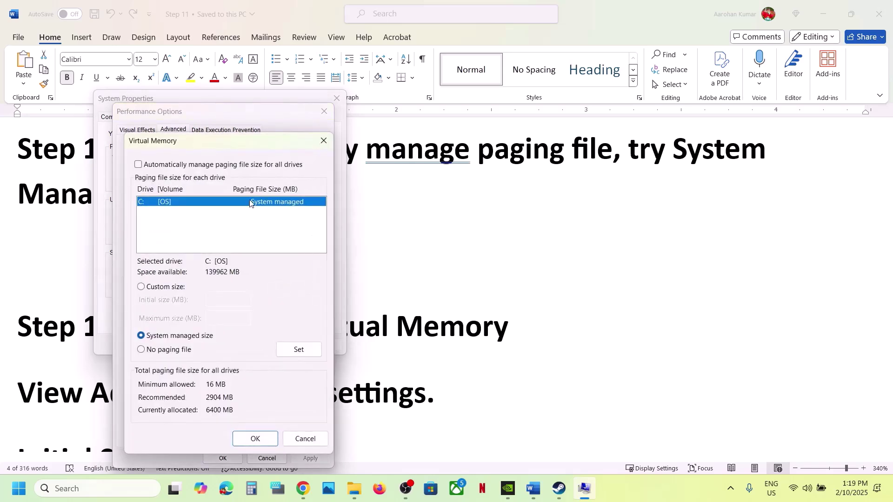
Step: Enable automatic paging file size management for all drives, confirm it, and close the System Properties dialogs
click(138, 164)
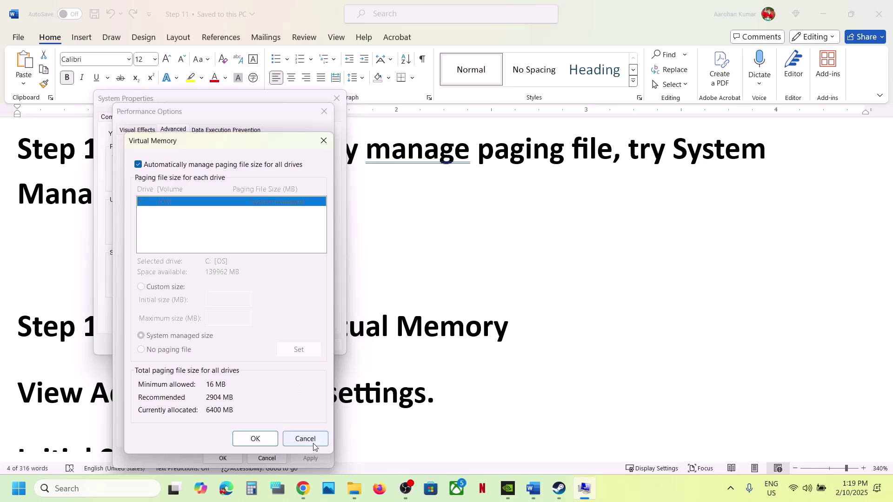
click(273, 441)
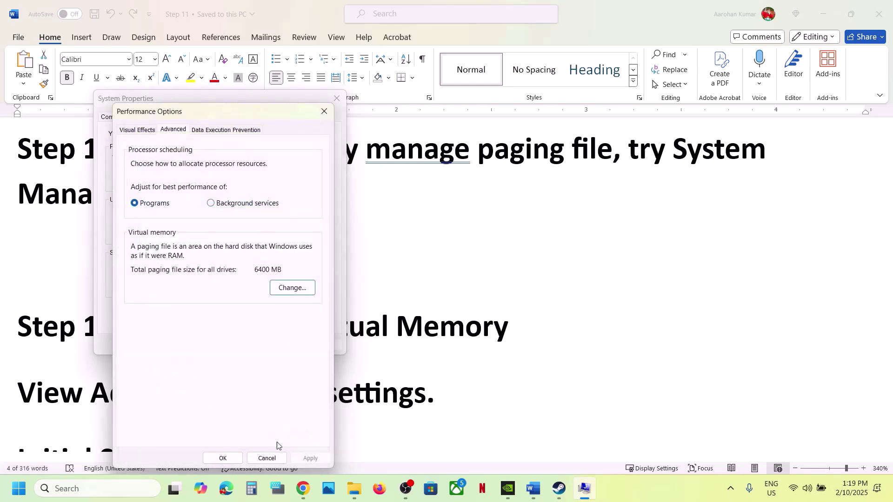
click(224, 458)
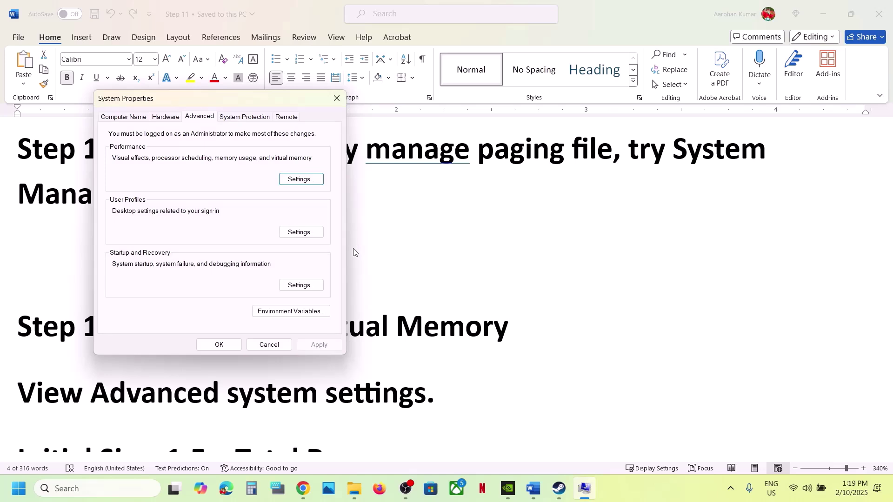
click(336, 98)
Step: Search Windows for "View Advanced system settings" again and reopen the Virtual Memory dialog through the advanced Performance Options
click(76, 486)
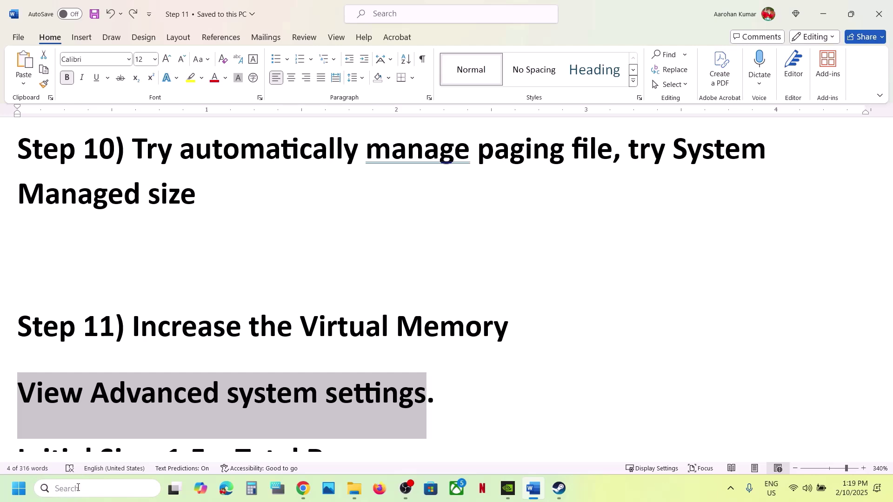
text(View Advanced system settings)
click(110, 132)
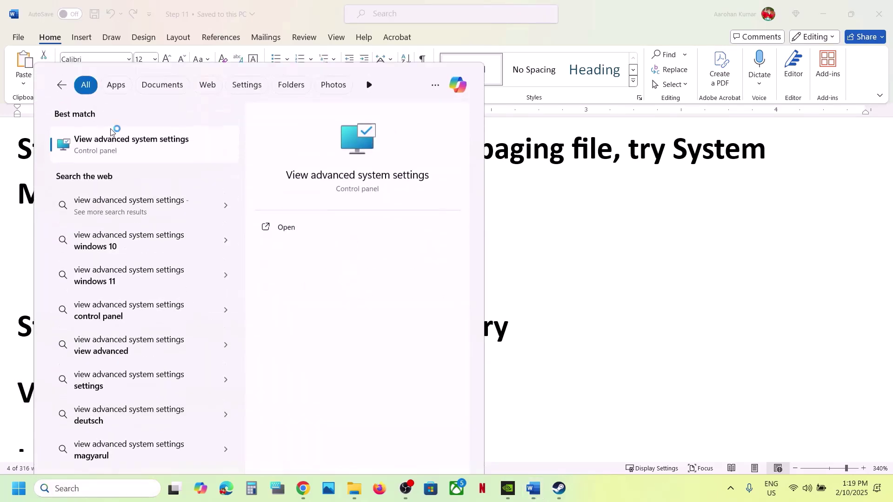
click(318, 196)
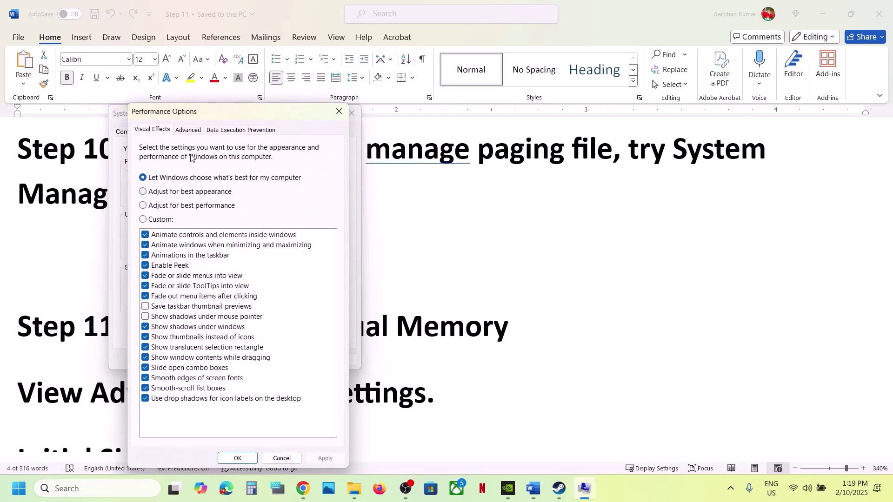
click(188, 130)
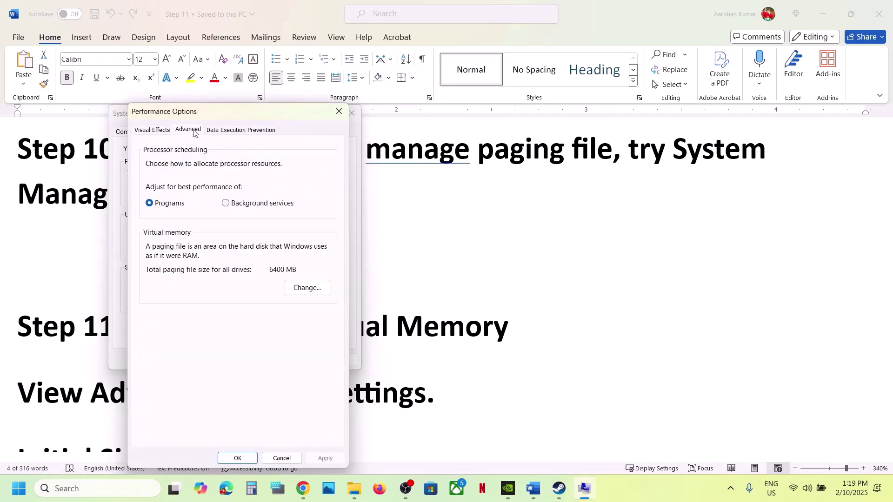
click(307, 292)
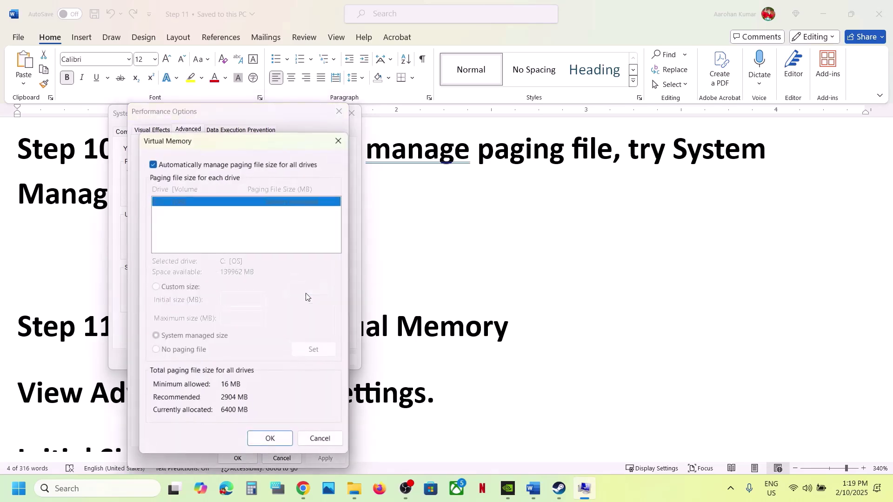
Step: Turn off automatic paging file management, set drive C: to System managed size, apply the changes, and postpone the restart
click(153, 165)
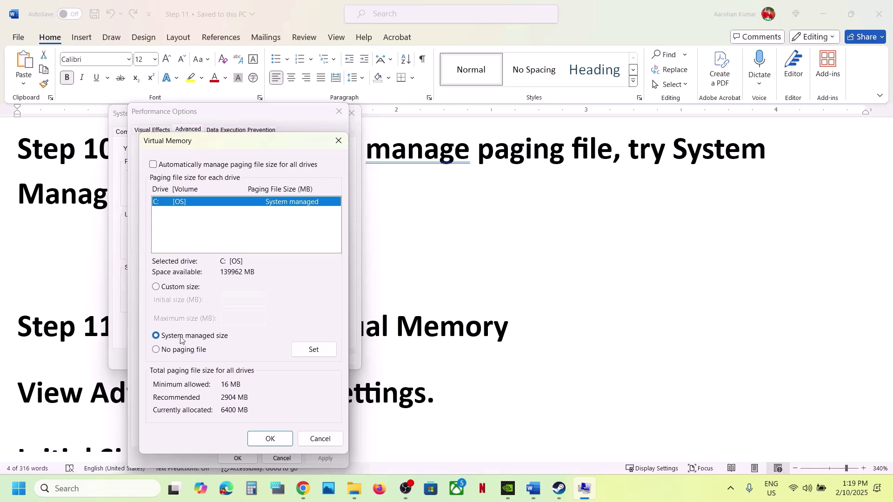
click(305, 354)
click(278, 437)
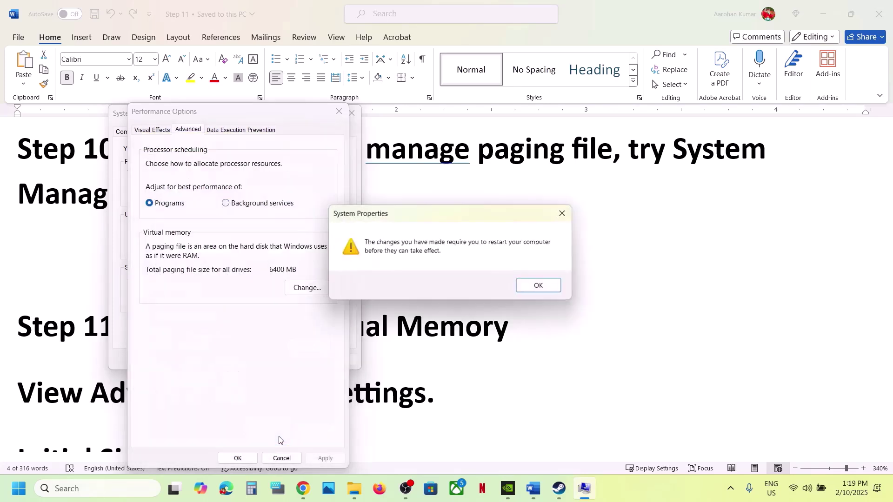
click(535, 286)
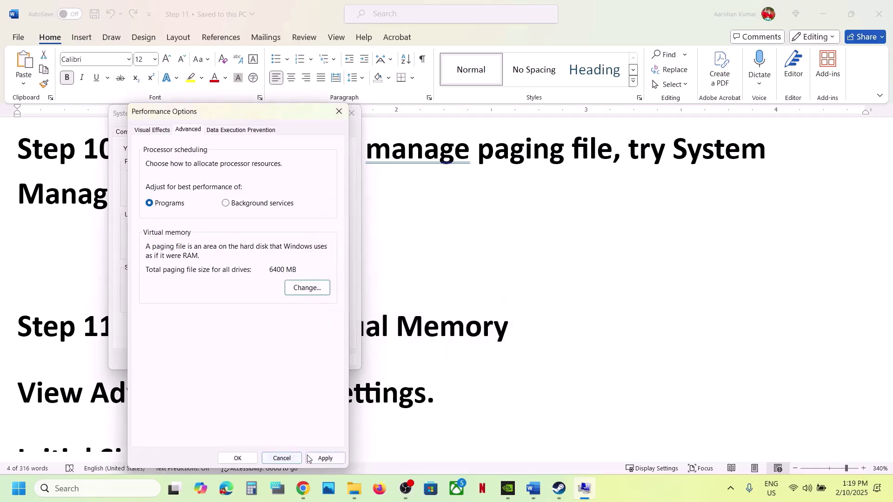
click(318, 459)
click(234, 459)
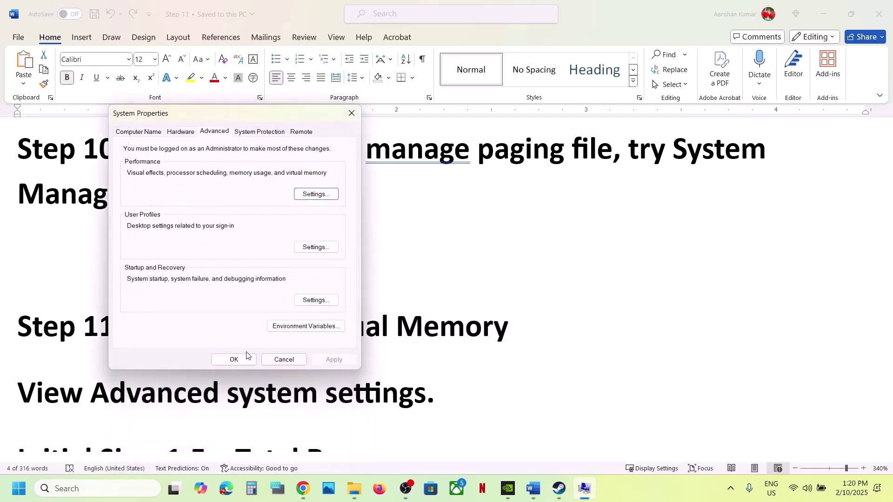
click(234, 357)
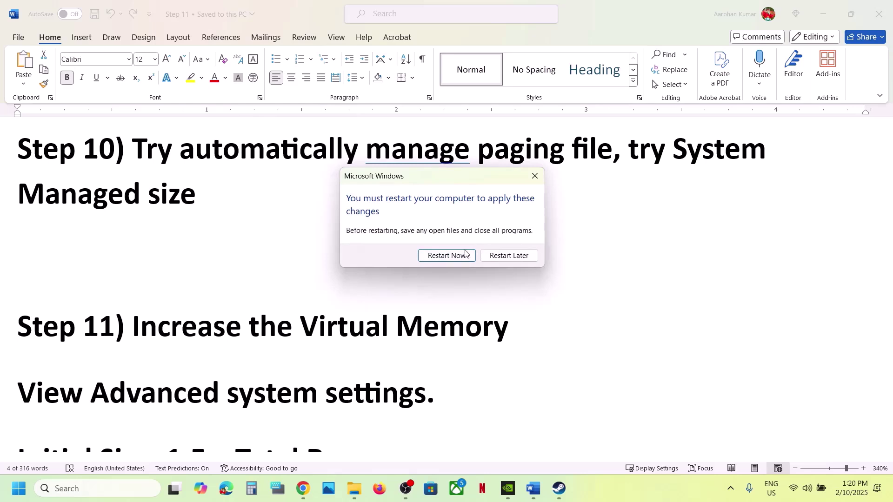
click(508, 256)
Step: Highlight the "Increase the Virtual Memory" instruction of Step 11 in the Word document
scroll(266, 310, down, 2)
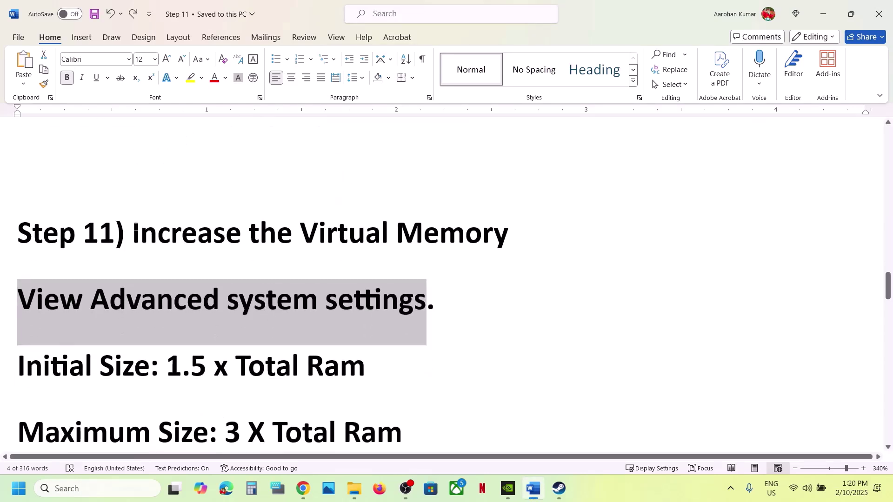
drag(188, 224, 508, 231)
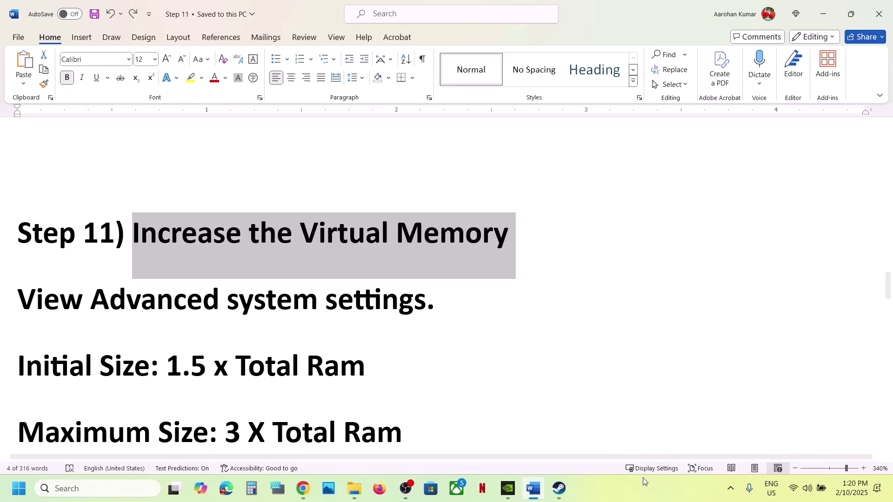
click(642, 478)
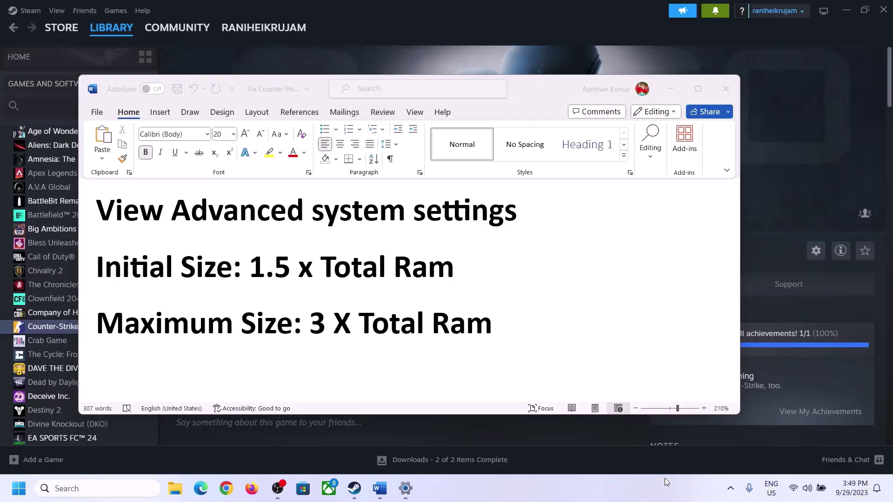
Step: Copy "View Advanced system settings" from the Word document, search Windows for it and open the matching control panel entry
click(126, 213)
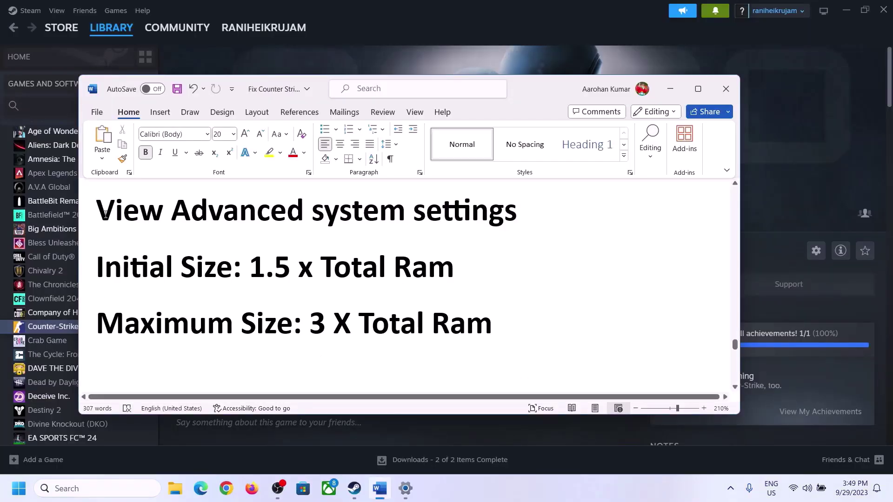
drag(106, 214, 492, 222)
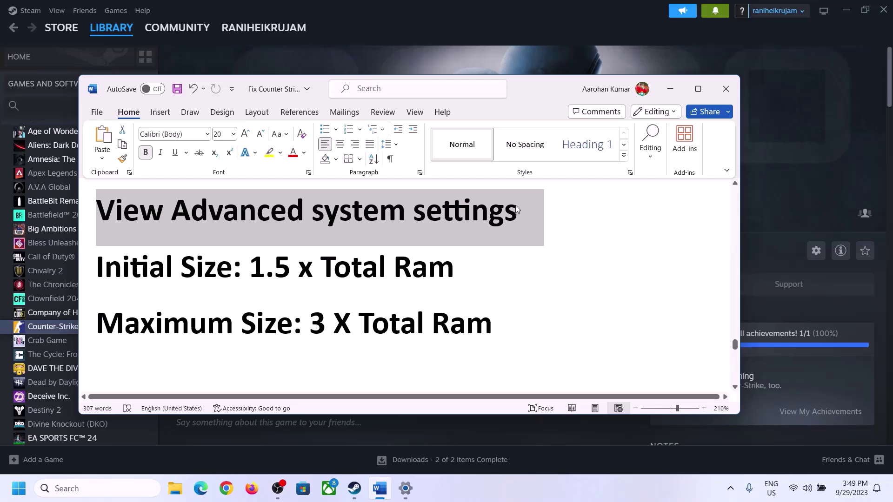
key(ctrl+c)
click(97, 488)
key(ctrl+v)
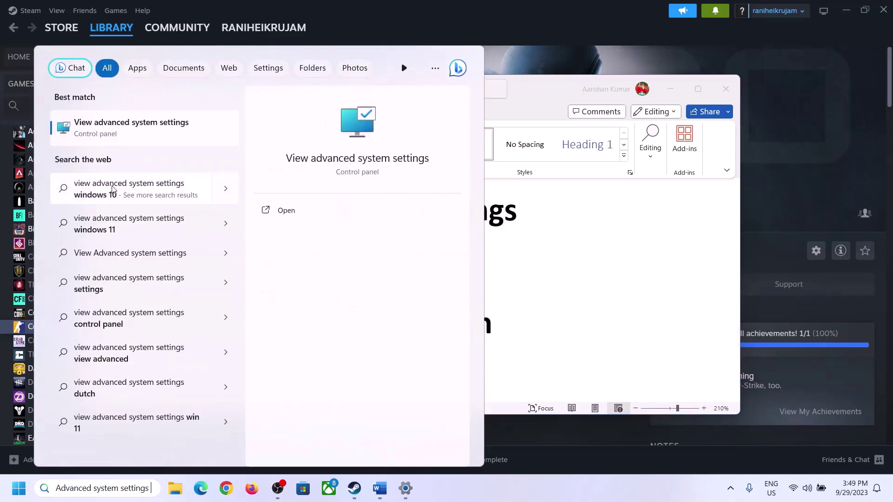
click(127, 135)
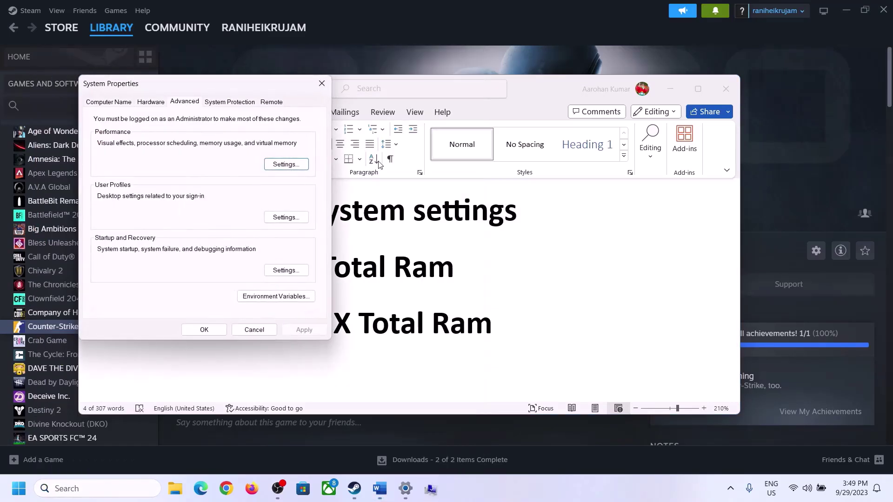
Step: In the Virtual Memory settings of the advanced Performance Options, turn off automatic paging file management and choose Custom size for drive C:
drag(293, 101, 399, 161)
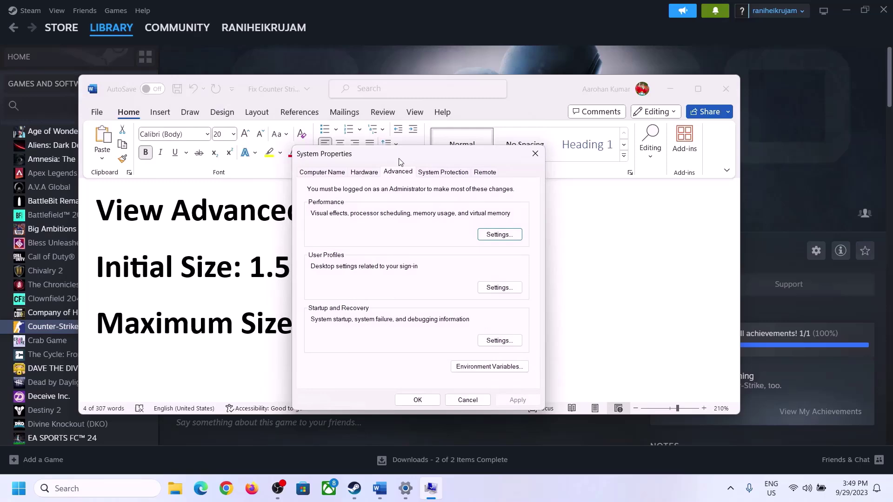
click(501, 236)
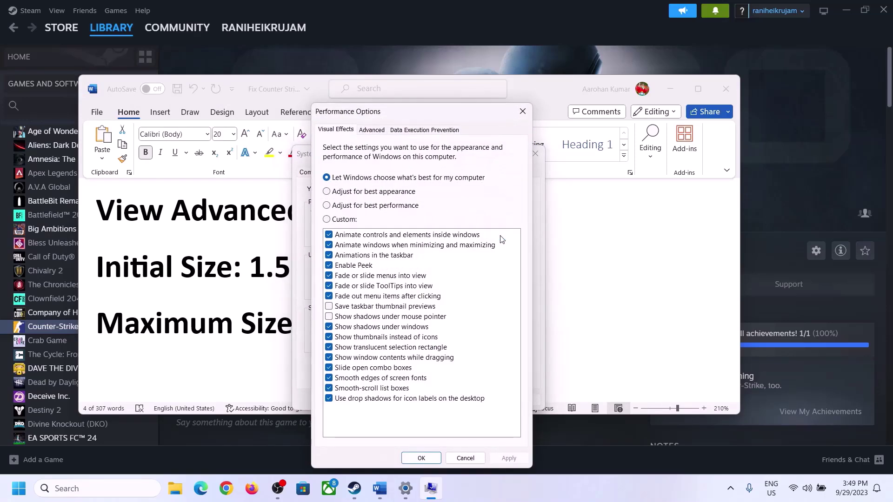
click(377, 136)
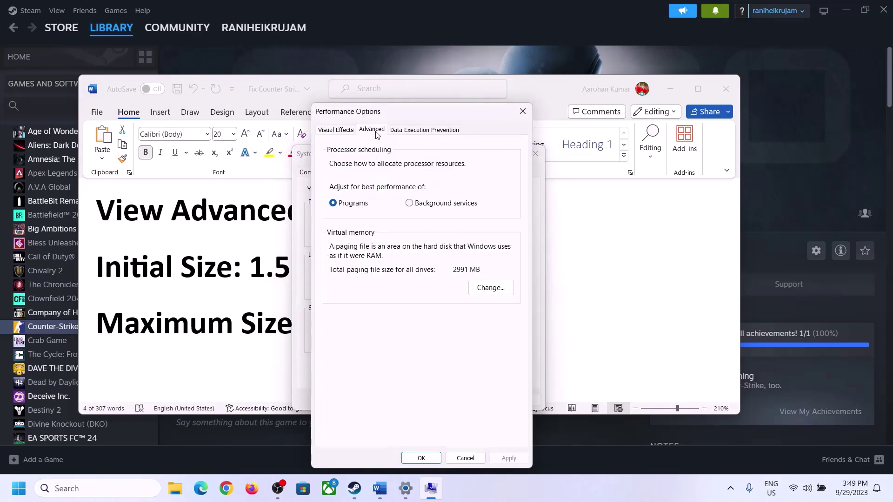
click(493, 288)
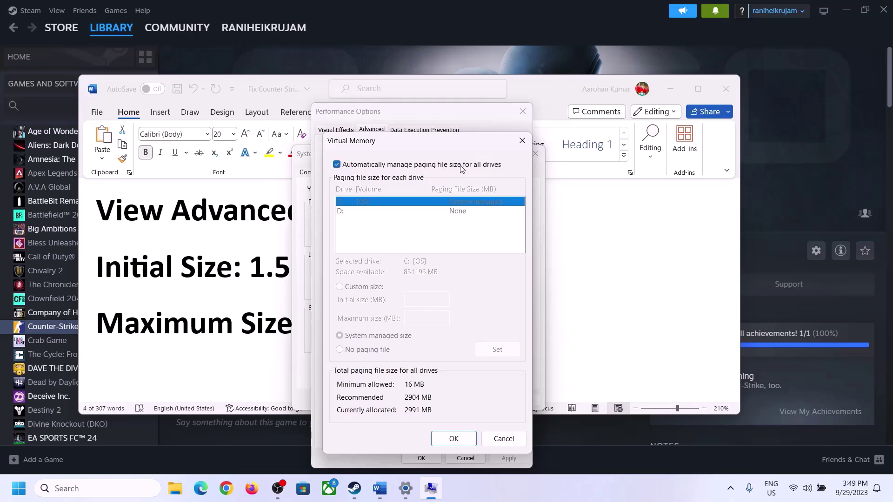
click(337, 164)
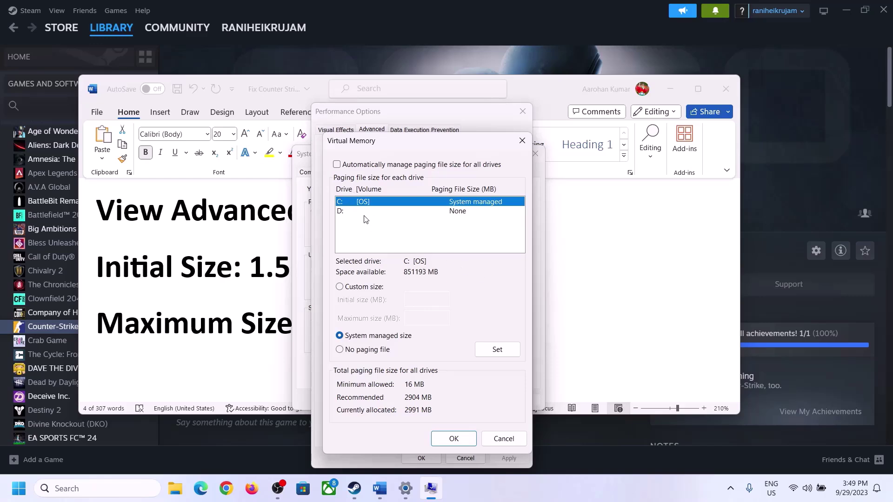
click(340, 288)
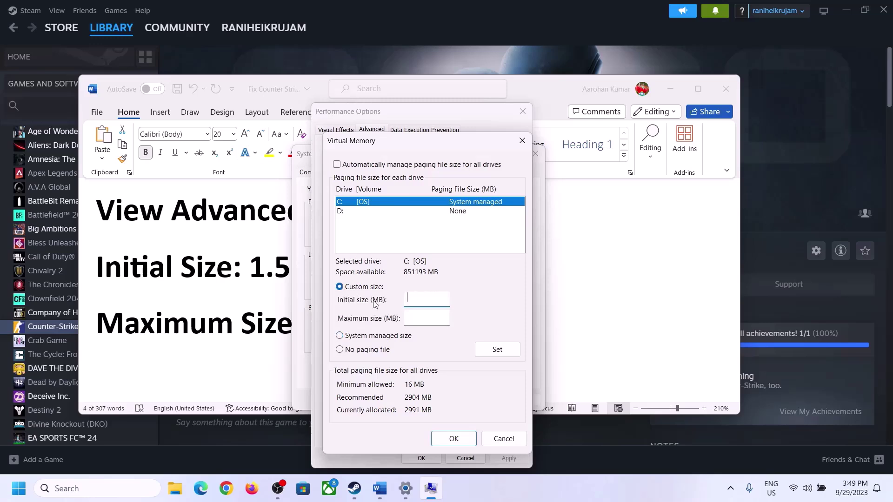
Step: Highlight the "1.5 x Total Ram" formula in the Word document and the installed RAM amount on the Settings System About page
drag(249, 274, 414, 278)
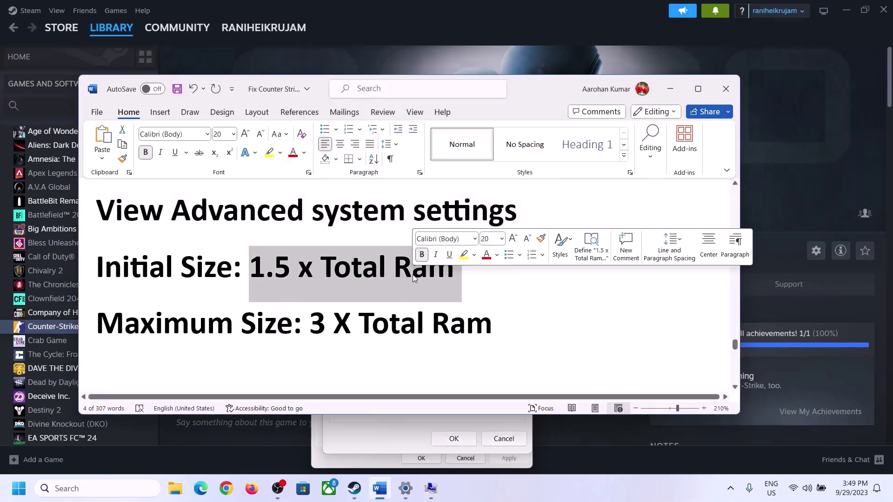
click(406, 491)
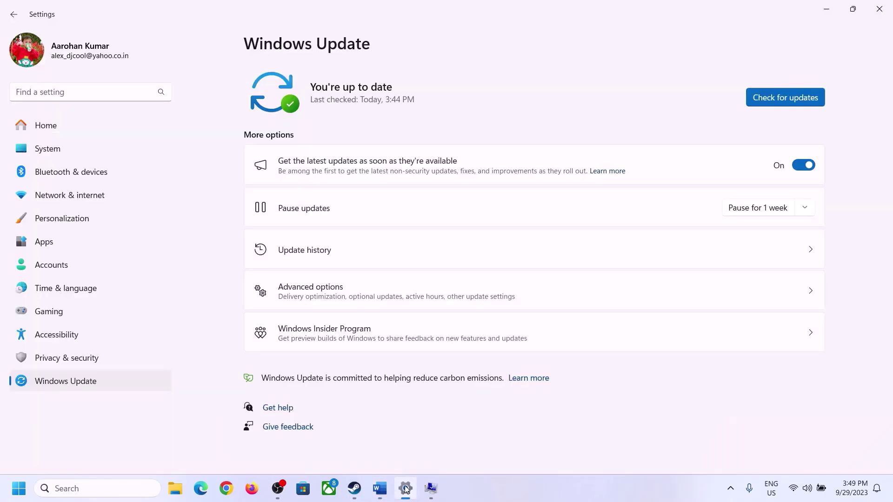
click(41, 155)
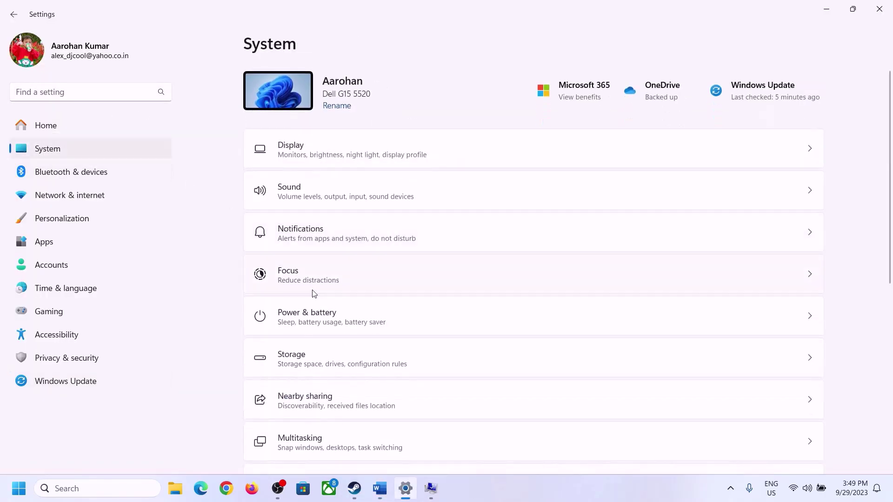
scroll(312, 325, down, 8)
click(294, 442)
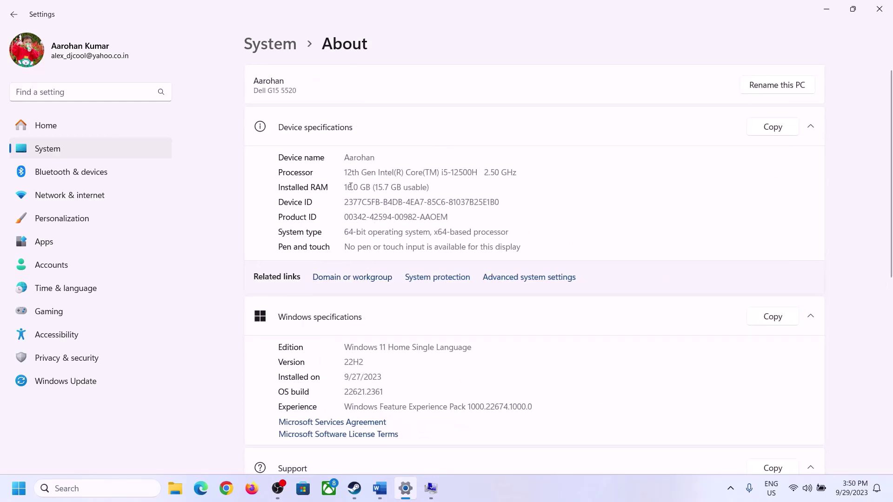
drag(350, 186, 340, 190)
click(351, 186)
drag(353, 186, 340, 187)
Step: Launch Calculator with the Run command "calc" and place its window beside the Virtual Memory dialog
click(431, 489)
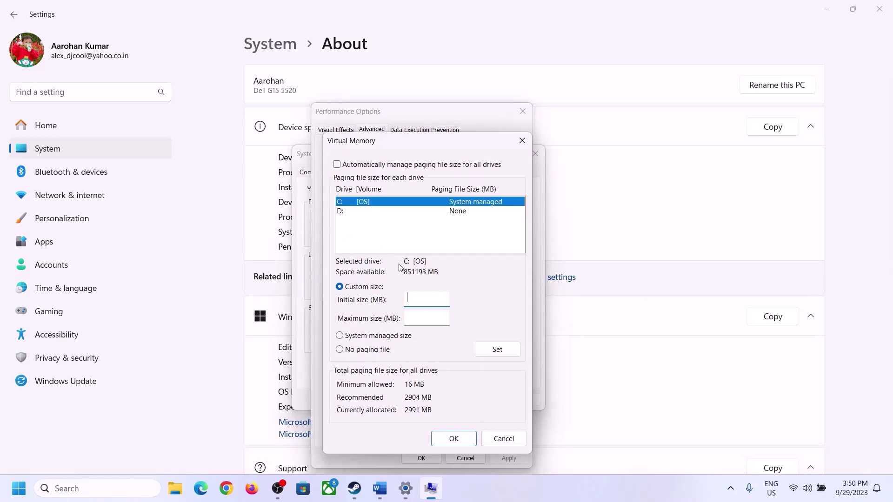
mouse_move(400, 481)
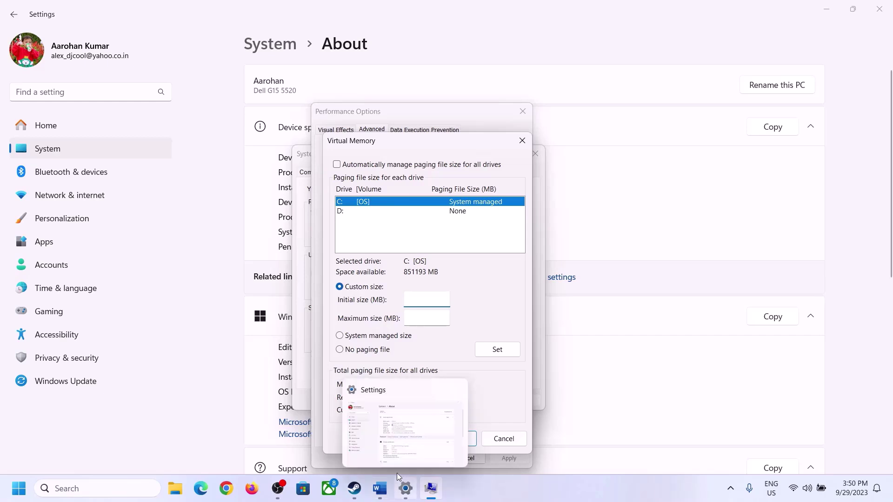
click(403, 430)
key(alt+Tab)
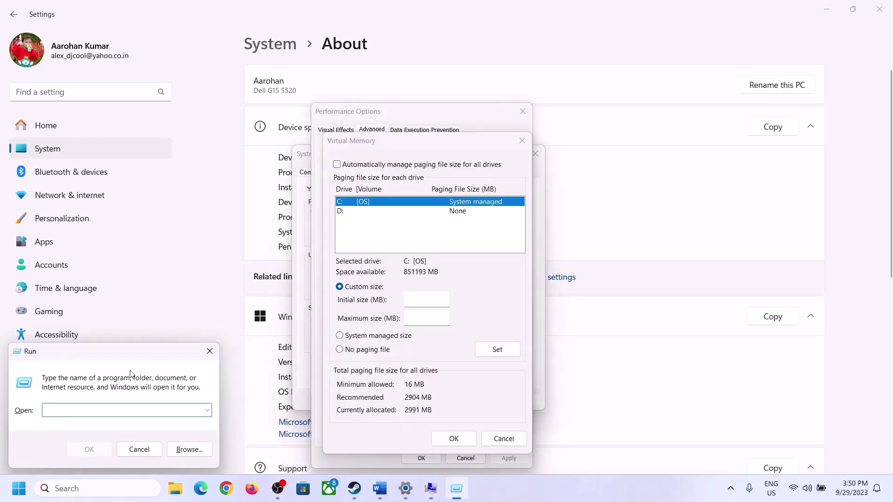
text(calc)
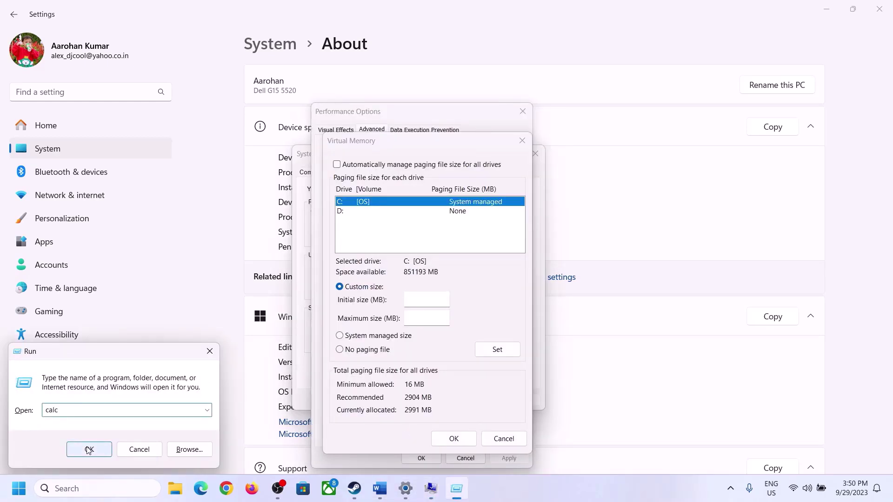
click(90, 449)
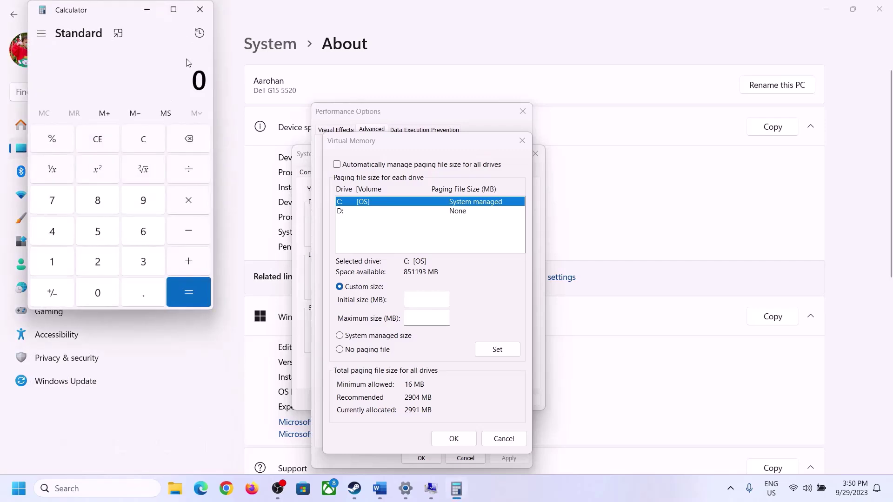
drag(112, 17, 652, 154)
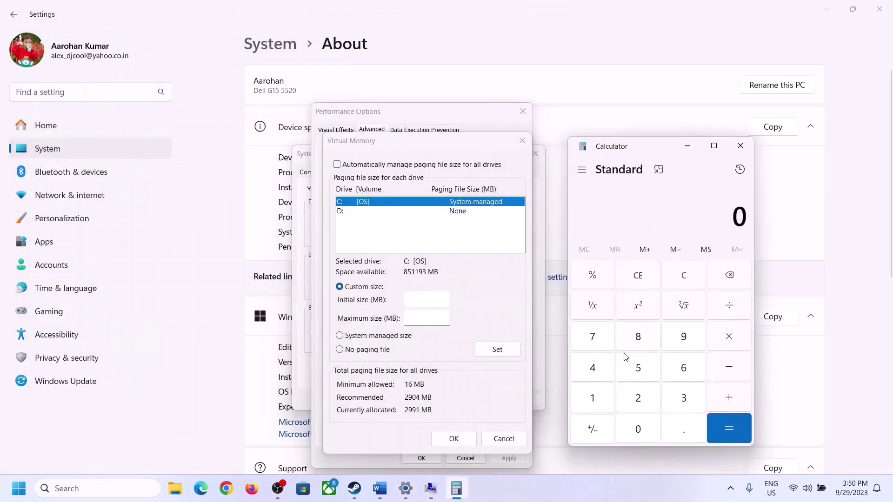
Step: Bring up the Word document's size formulas behind Calculator and calculate 16 × 1024 to convert the RAM to megabytes
mouse_move(379, 489)
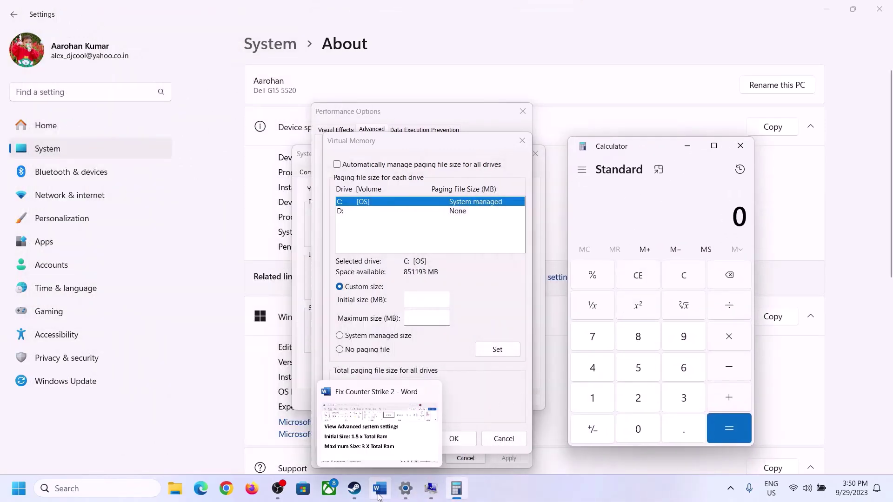
click(344, 435)
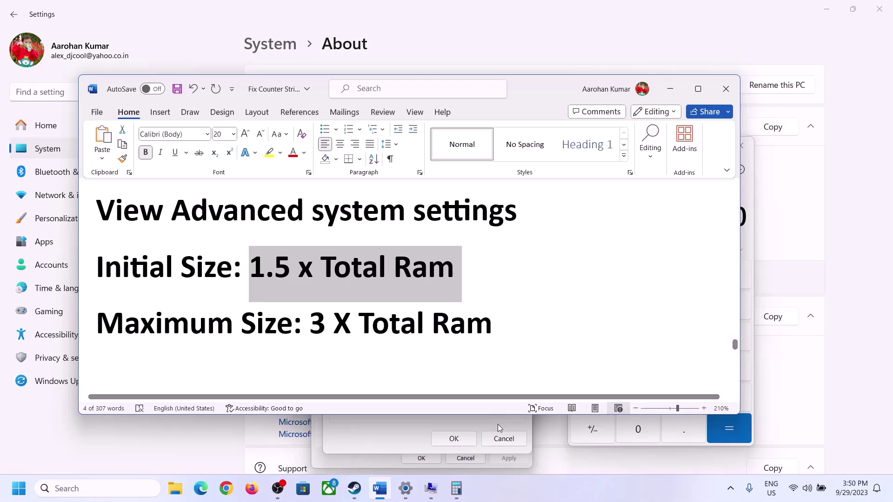
click(571, 421)
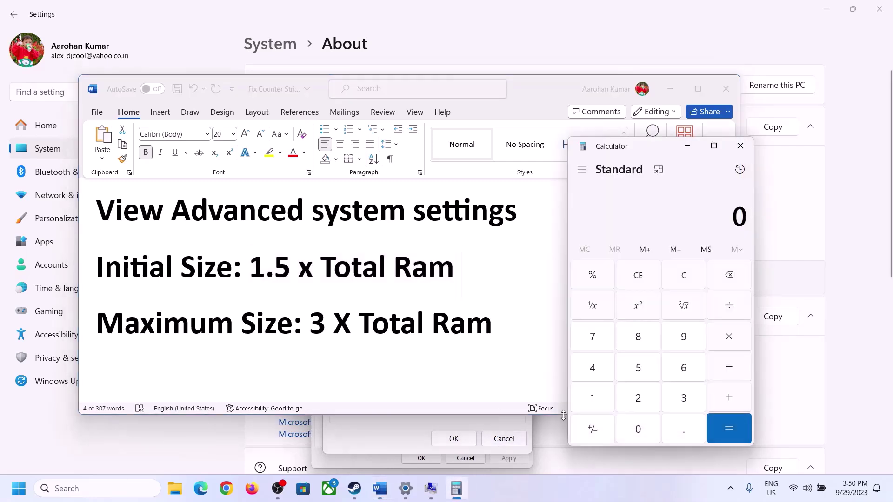
click(594, 401)
click(681, 375)
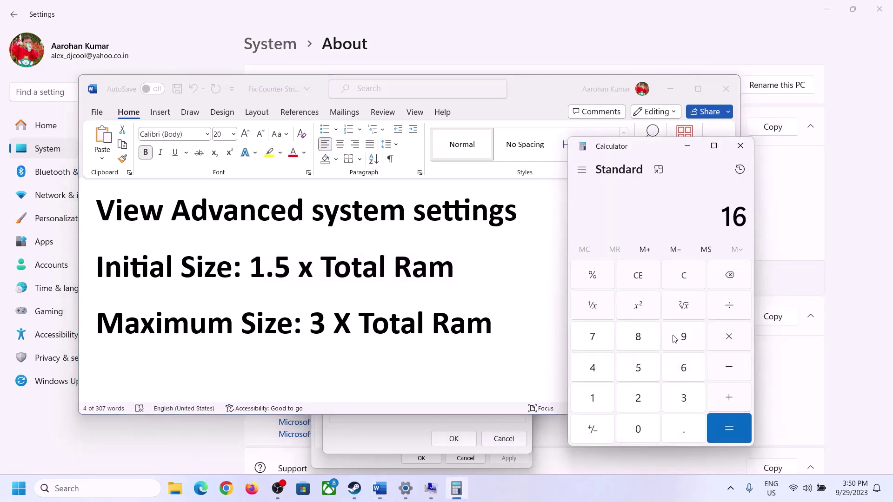
click(684, 284)
click(599, 400)
click(669, 372)
click(728, 343)
click(592, 401)
click(642, 435)
click(639, 401)
click(594, 369)
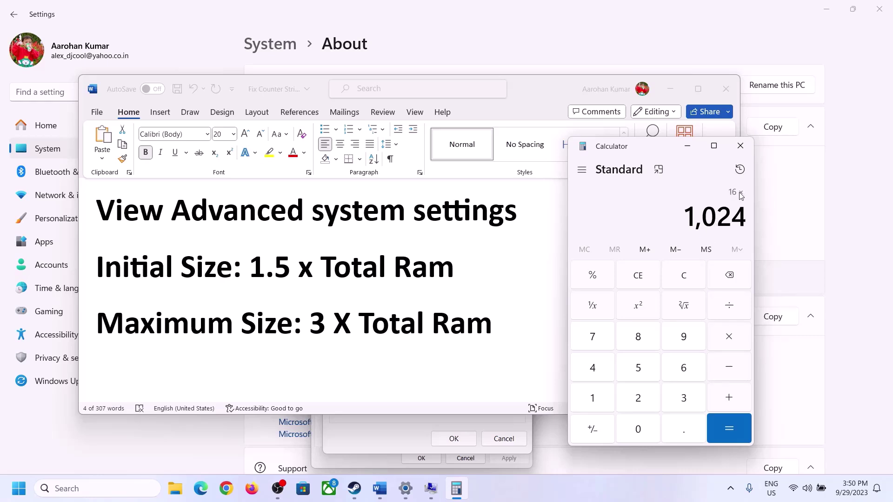
click(728, 430)
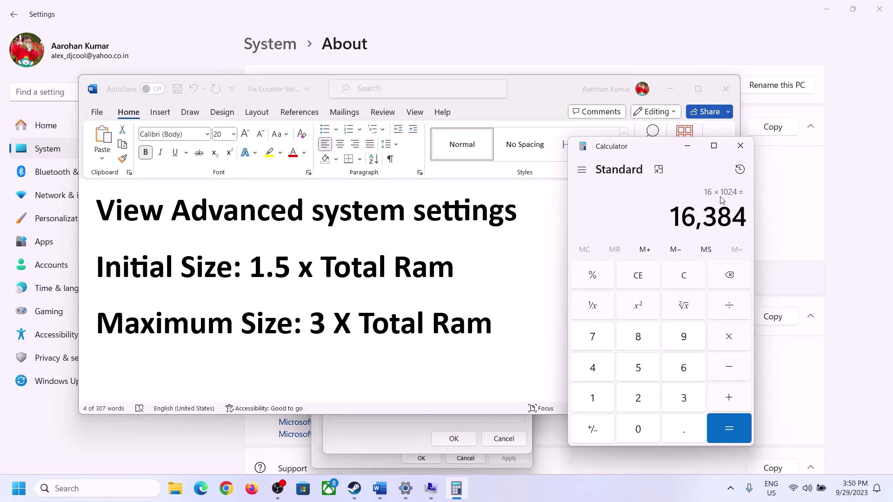
Step: Multiply the RAM amount in megabytes by 1.5 in Calculator
click(730, 341)
click(592, 398)
click(680, 428)
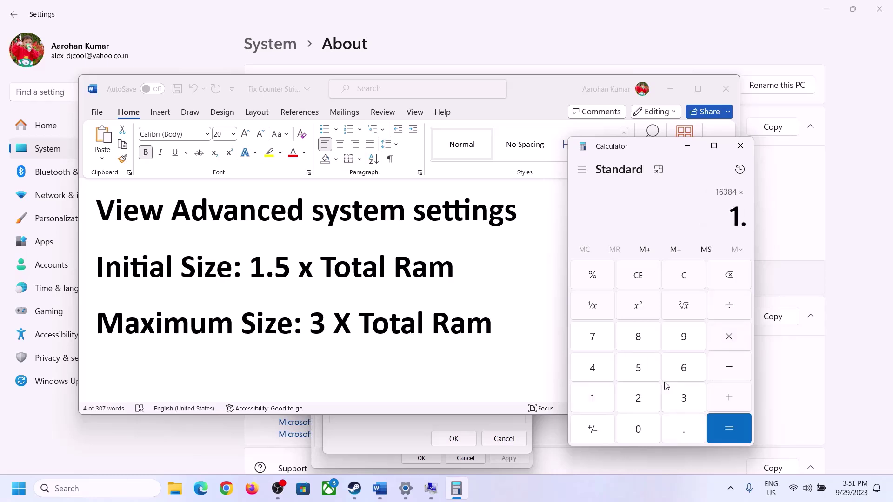
click(647, 375)
click(728, 426)
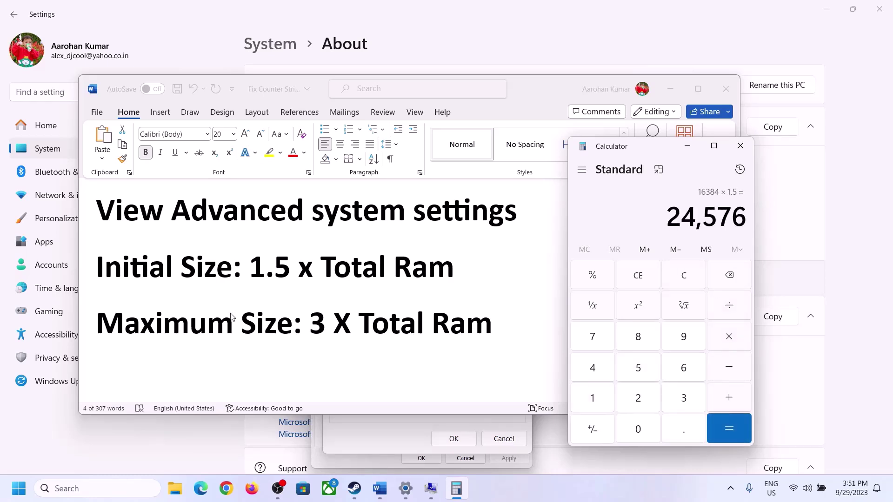
Step: Set the initial size of drive C:'s custom paging file to 24576 MB and move on to the maximum size
click(409, 422)
text(2)
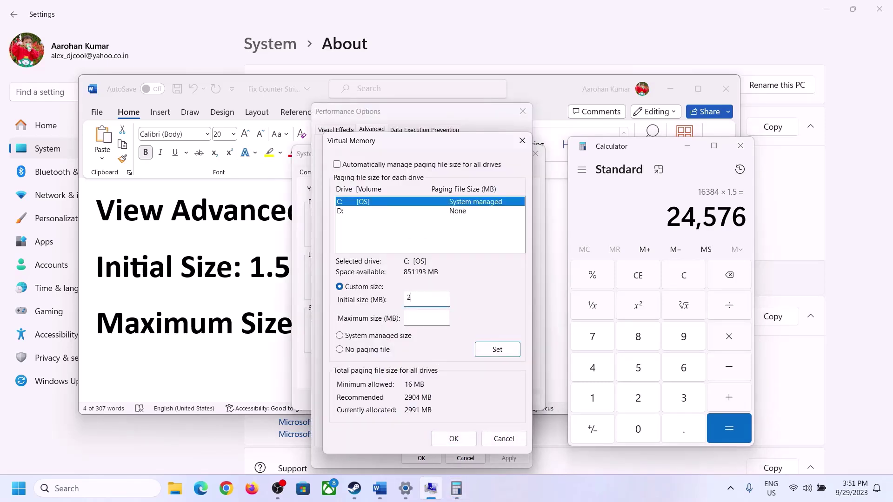
text(4576)
click(447, 318)
Step: Review the maximum size formula in the Word document, clear Calculator and check the installed RAM on the Settings About page
key(alt+Tab)
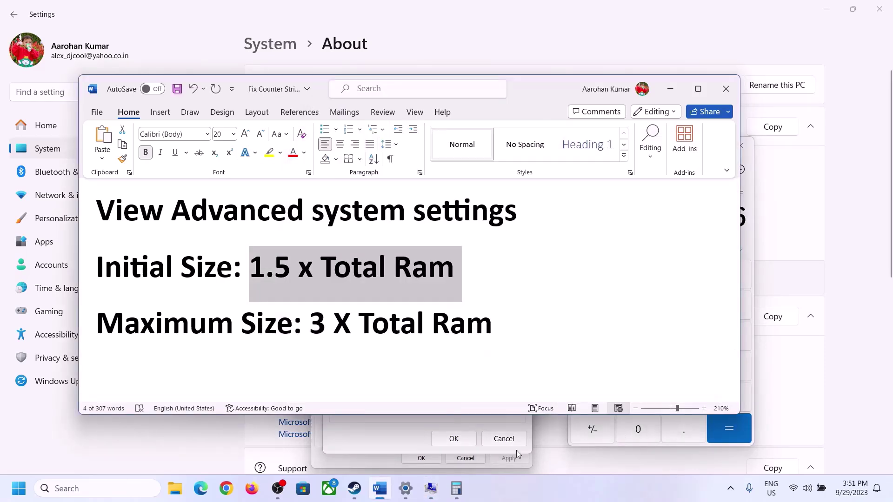
click(749, 241)
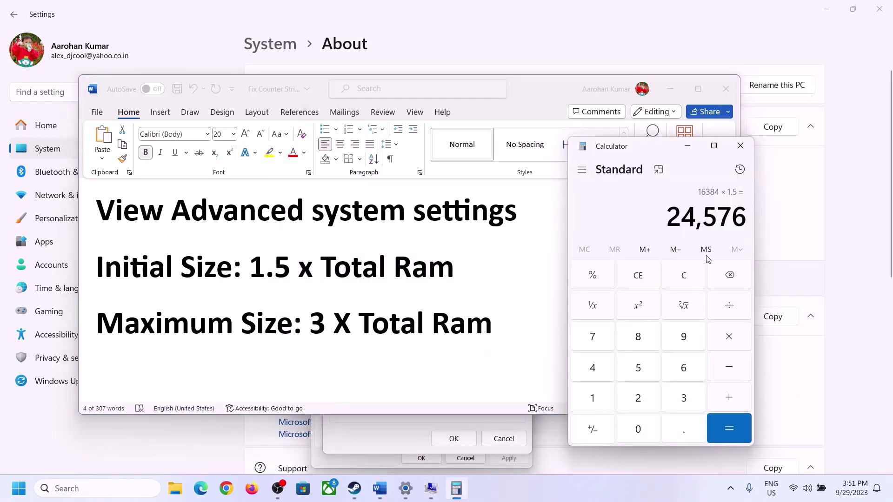
click(685, 286)
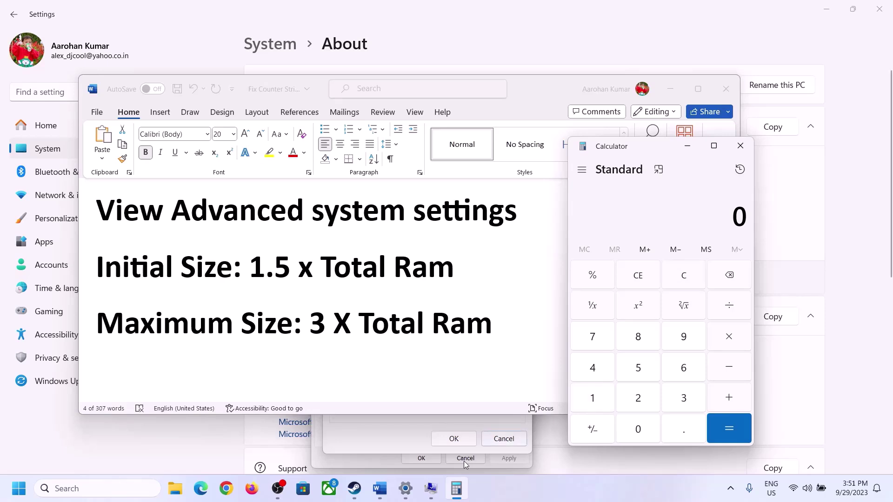
click(406, 488)
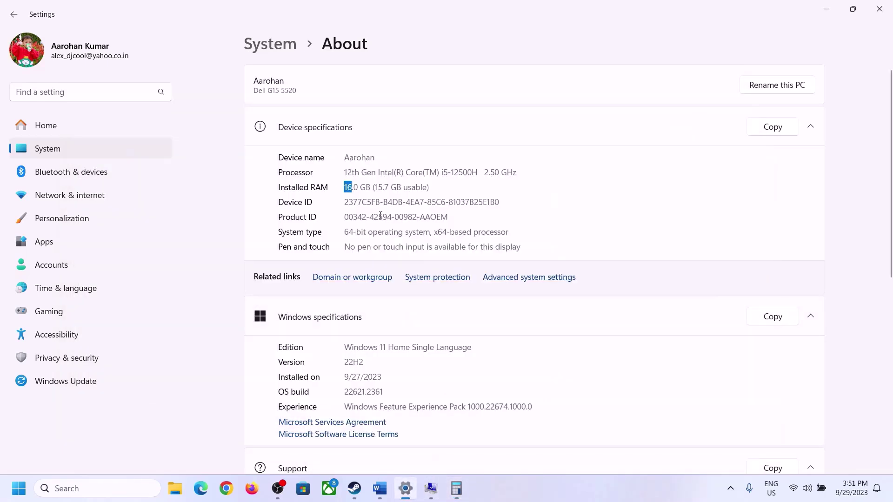
click(457, 489)
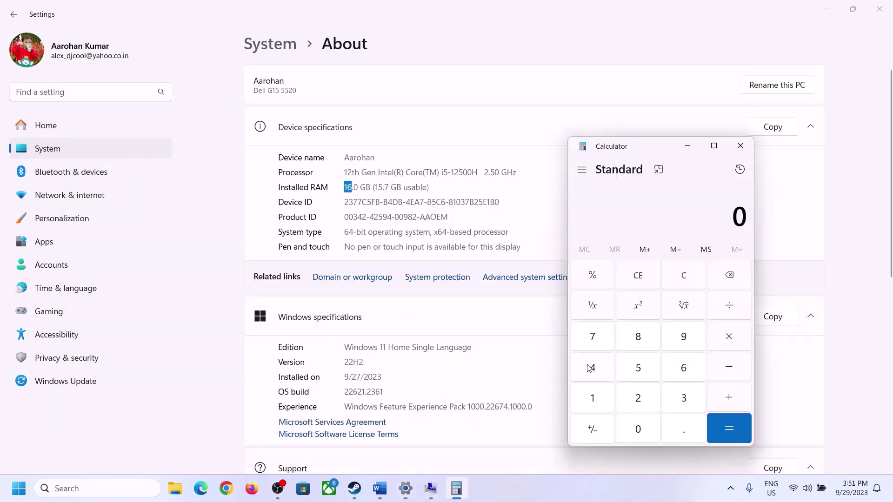
Step: Calculate 16 × 1024 in Calculator to convert the installed RAM to megabytes again
click(600, 395)
click(677, 370)
click(726, 337)
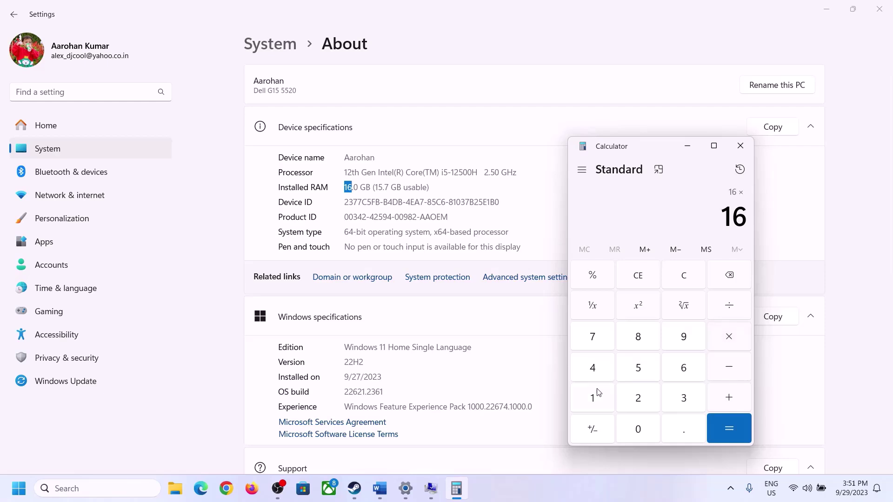
click(598, 394)
click(631, 426)
click(637, 395)
click(594, 368)
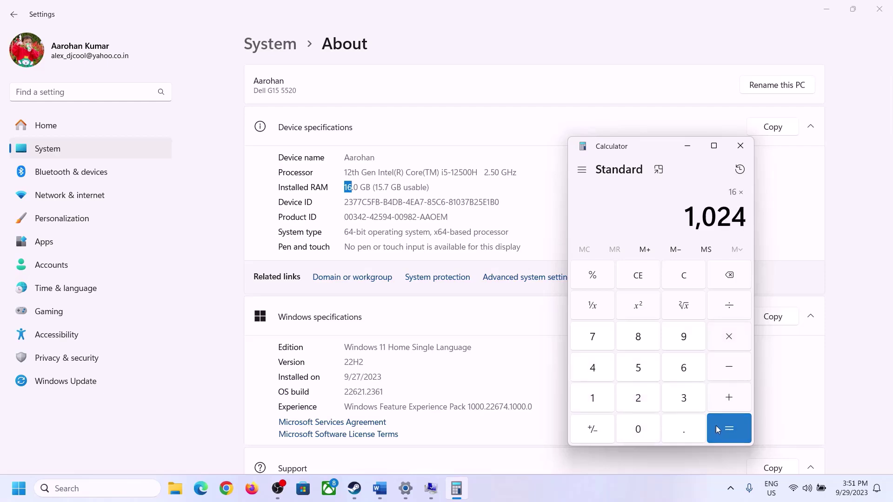
click(721, 434)
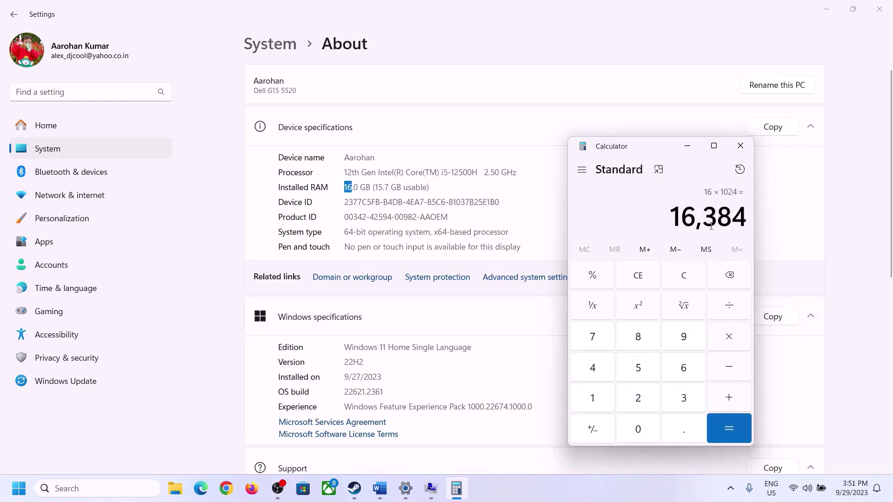
Step: Check the Word document's maximum size formula and multiply the RAM amount in megabytes by 3 in Calculator
click(380, 489)
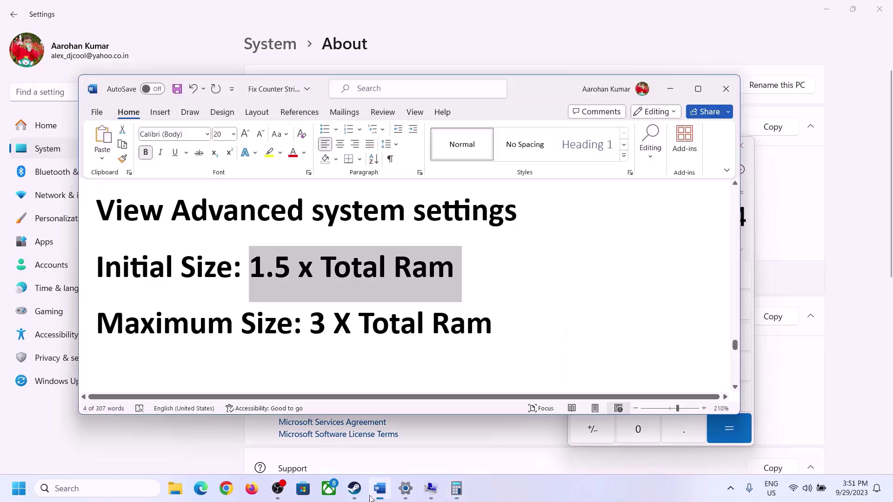
click(456, 488)
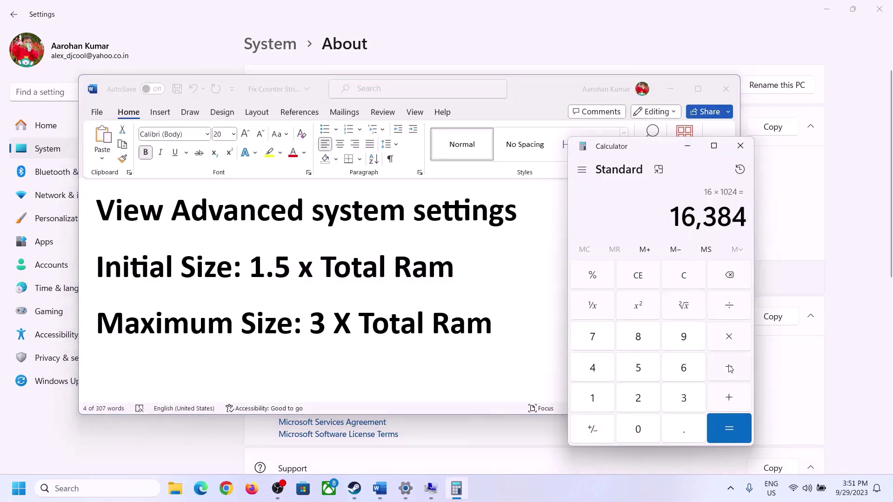
click(729, 340)
click(669, 400)
click(740, 426)
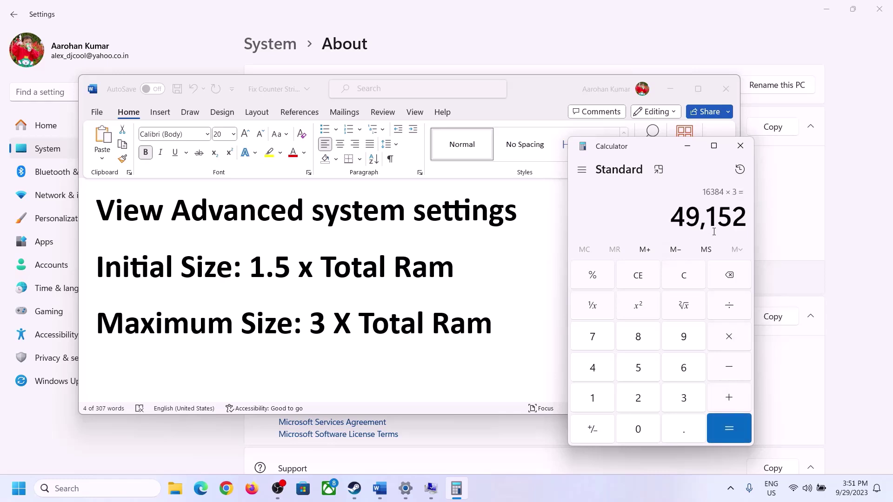
Step: Set the maximum size of drive C:'s paging file to 49152 MB, apply the custom size and confirm the Virtual Memory dialog
click(431, 493)
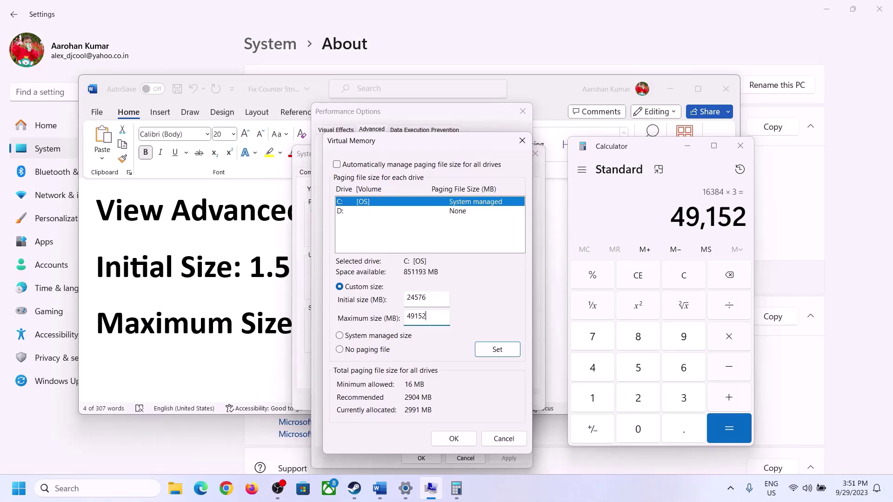
click(497, 351)
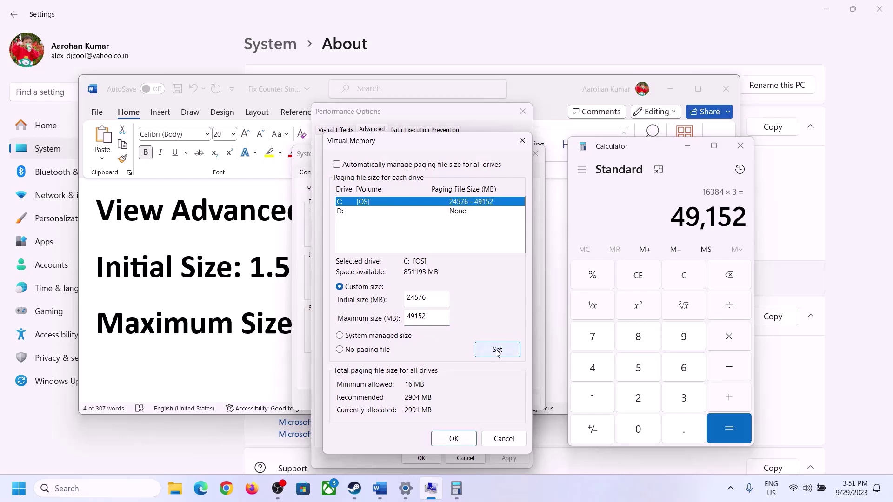
click(454, 439)
click(549, 286)
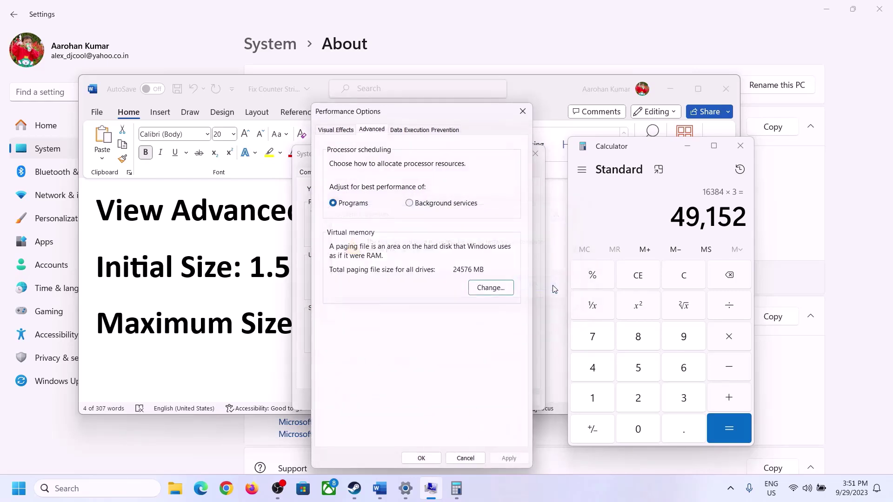
Step: Confirm Performance Options and System Properties, and dismiss the restart request without restarting the computer
click(421, 459)
click(420, 399)
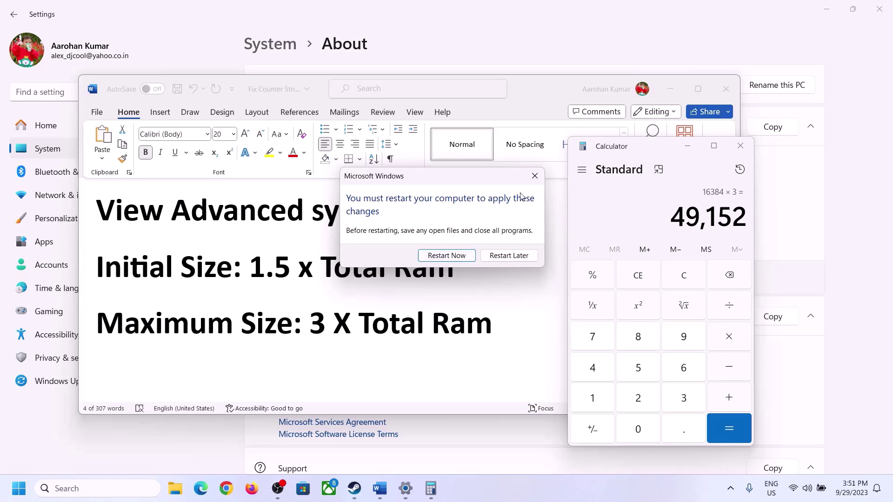
click(535, 175)
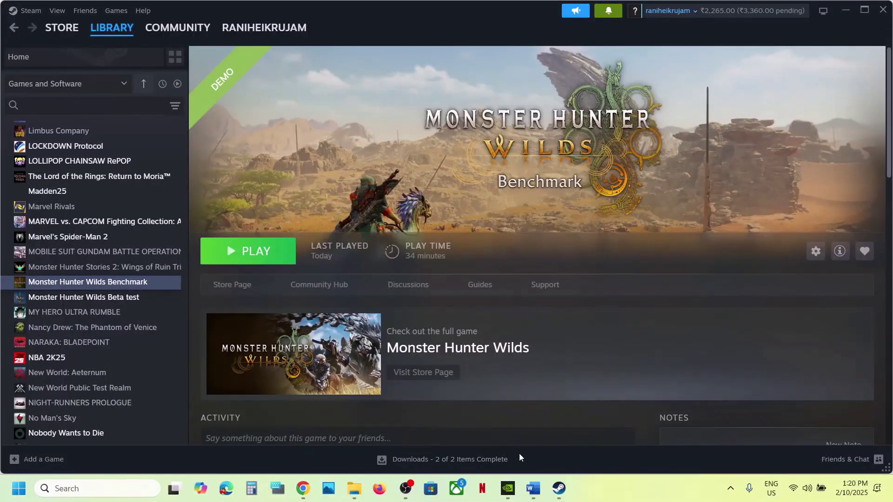
Step: Go to "Step 12) Update BIOS" in the Word document and check the laptop's battery charge
click(532, 489)
scroll(322, 256, down, 8)
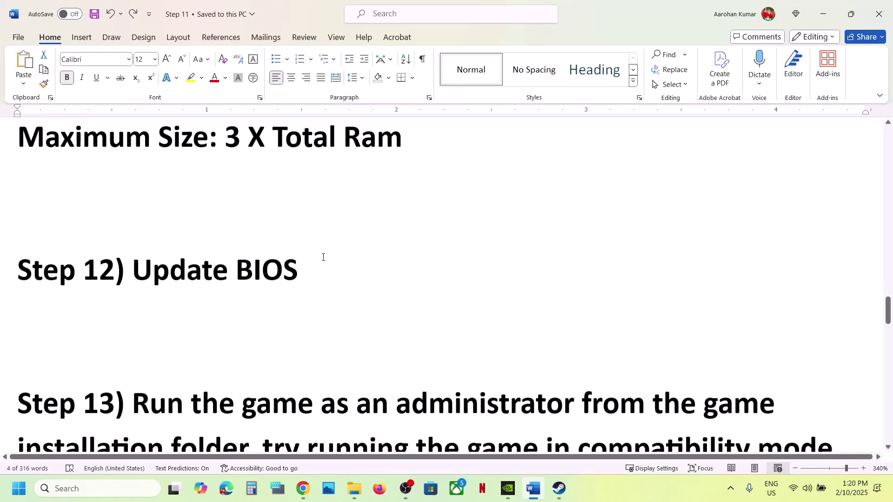
scroll(323, 257, up, 2)
drag(139, 328, 339, 347)
click(311, 343)
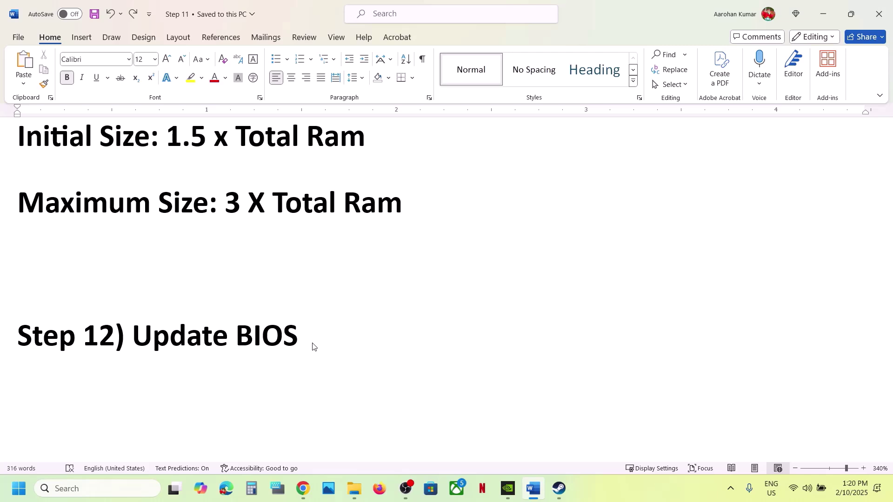
click(808, 488)
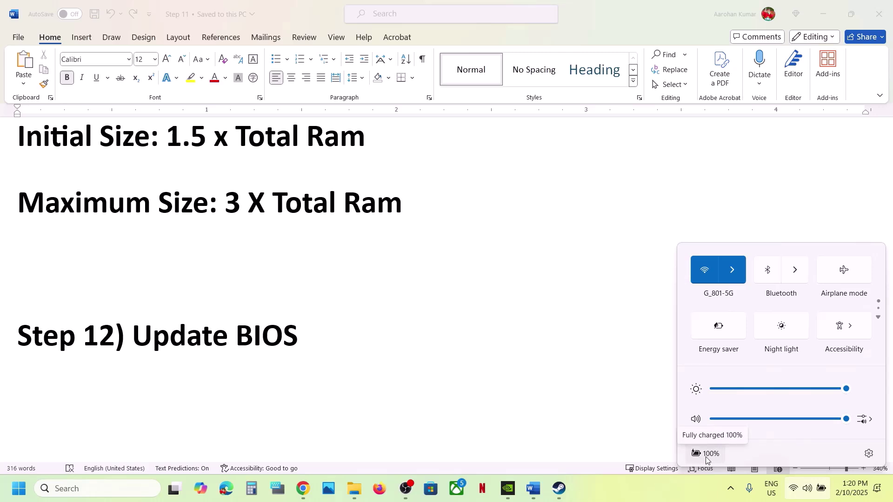
click(308, 337)
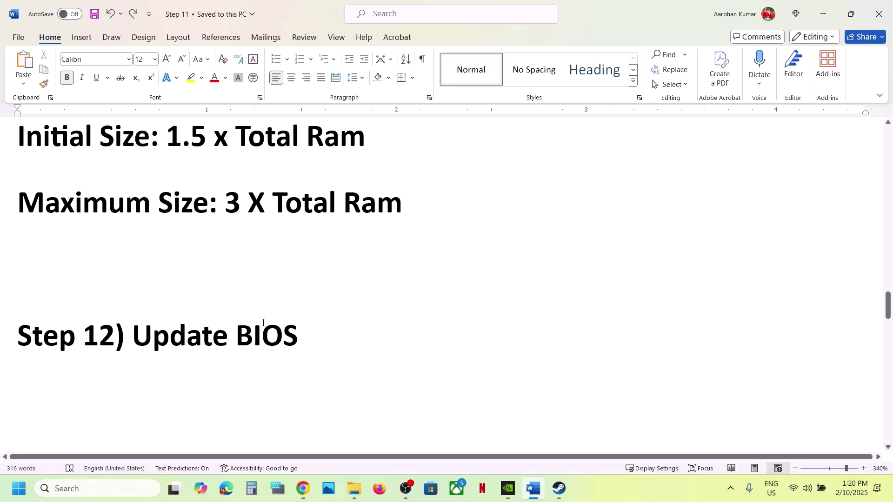
Step: Move on to Step 13 in the Word document and highlight its instruction about running the game as an administrator
click(568, 491)
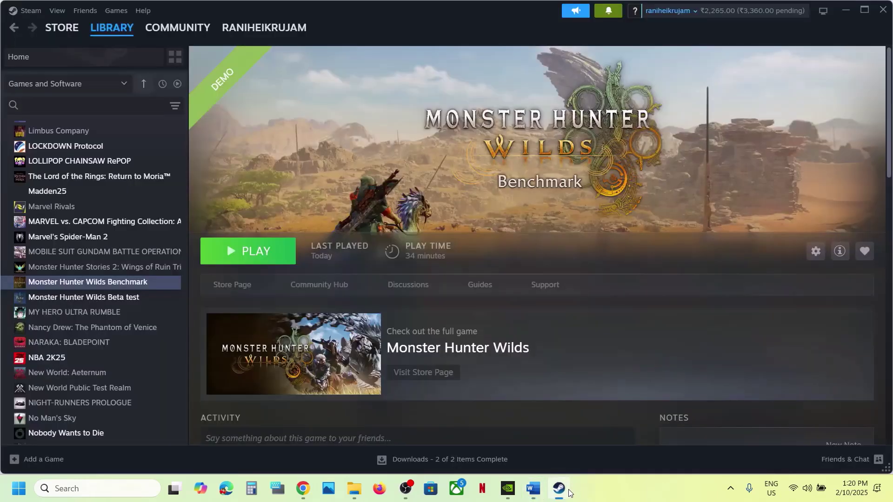
click(568, 491)
scroll(263, 315, down, 3)
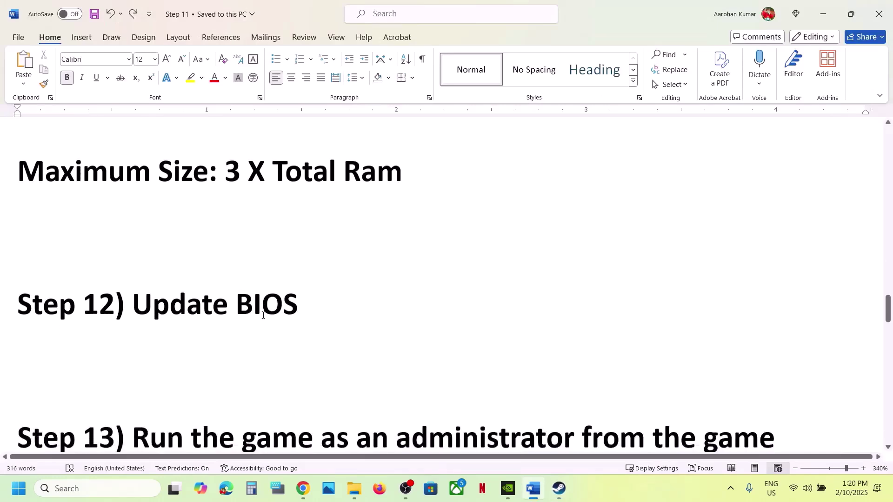
scroll(263, 315, down, 1)
drag(141, 299, 219, 352)
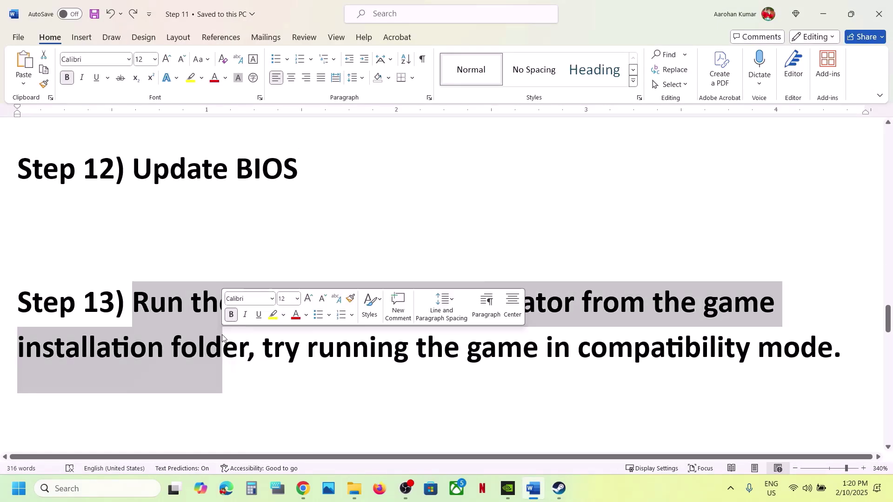
Step: Switch to Steam and open the local installation folder of Monster Hunter Wilds Benchmark
click(559, 489)
right_click(143, 288)
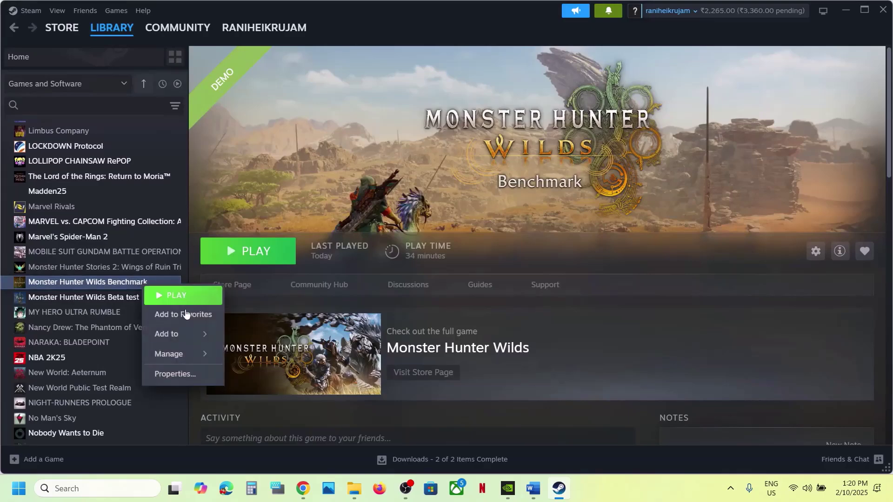
mouse_move(177, 354)
click(274, 264)
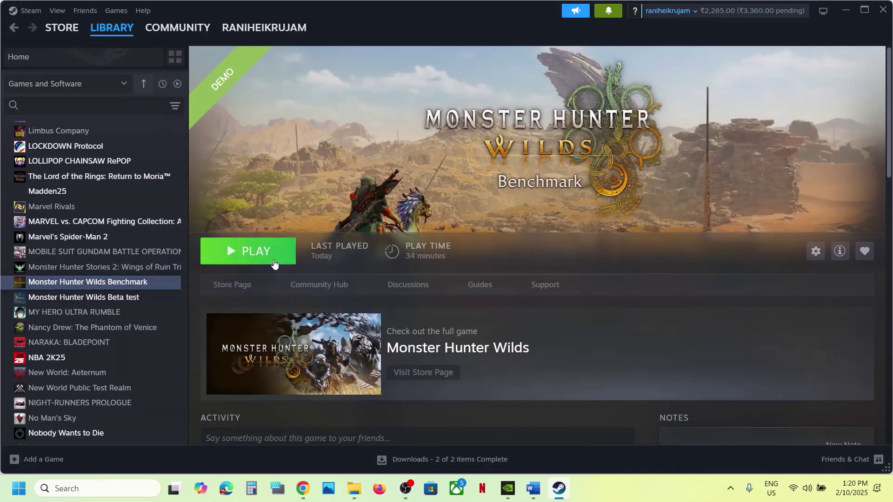
Step: Set the MonsterHunterWilds application to always run as an administrator in its compatibility properties, then apply and confirm
scroll(235, 236, down, 3)
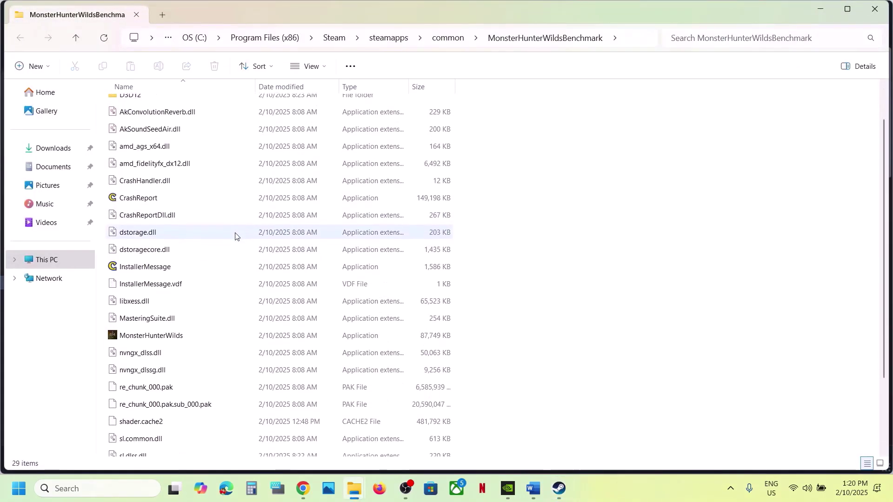
scroll(235, 236, up, 3)
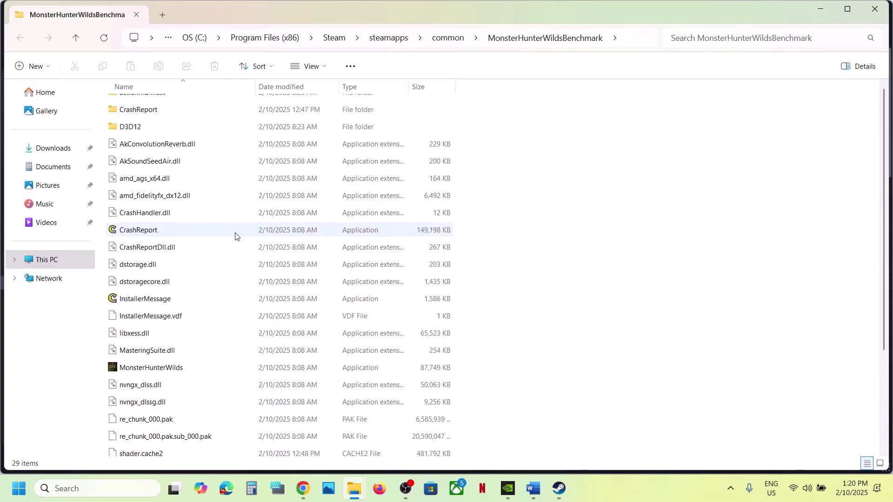
right_click(144, 385)
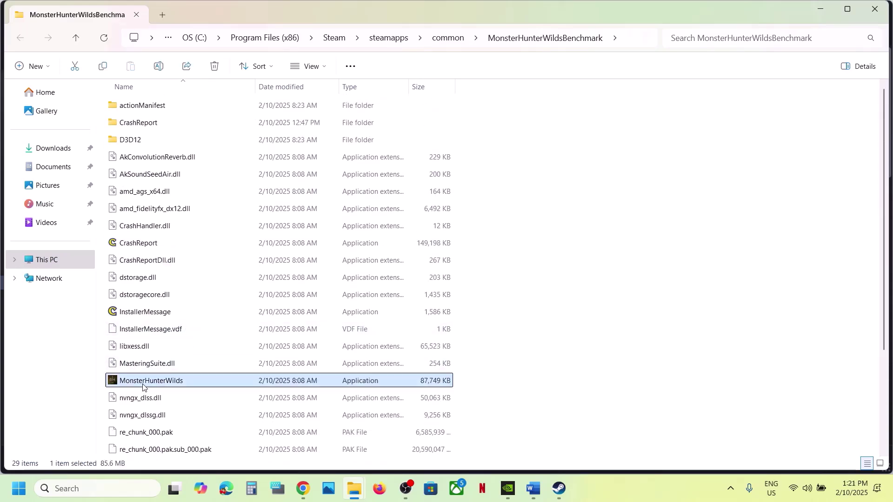
click(188, 326)
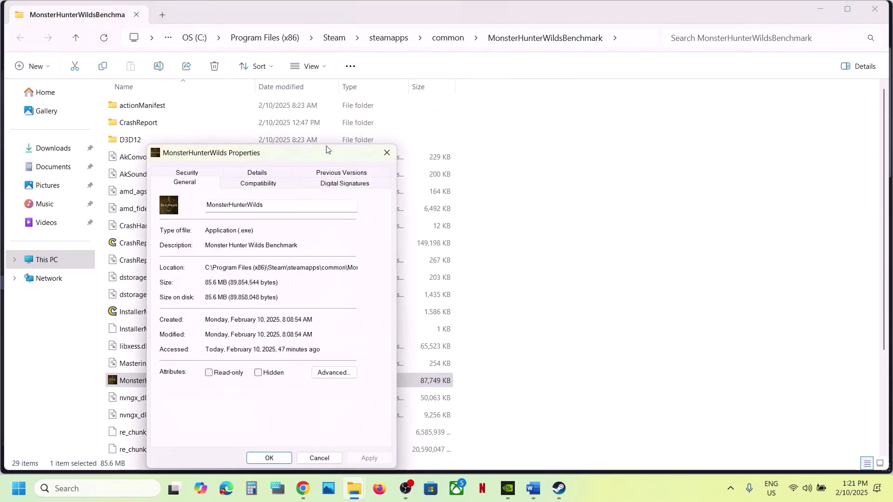
click(270, 184)
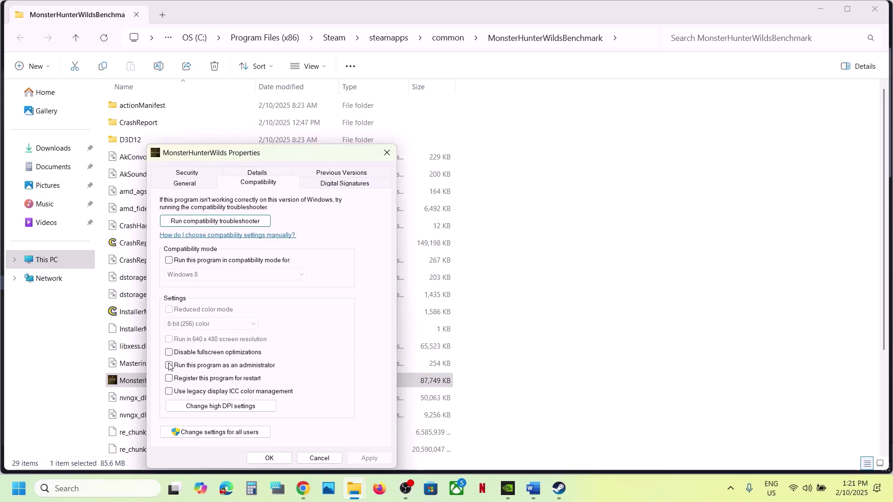
click(368, 459)
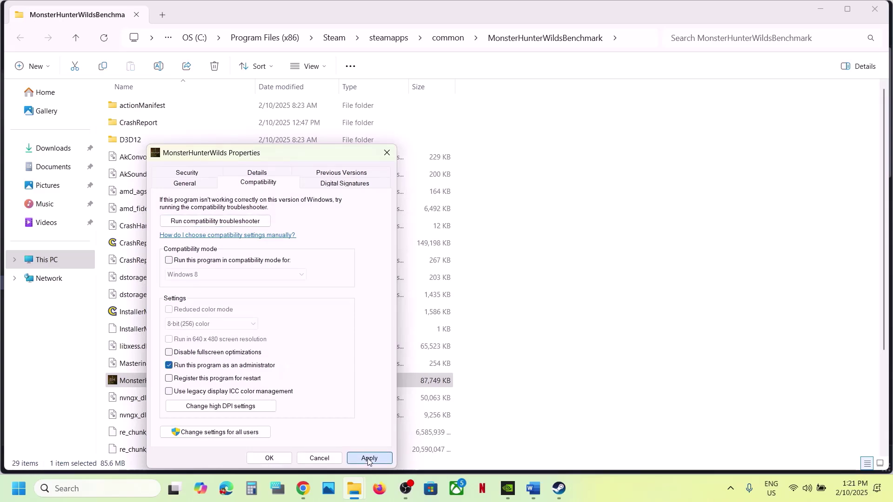
click(278, 459)
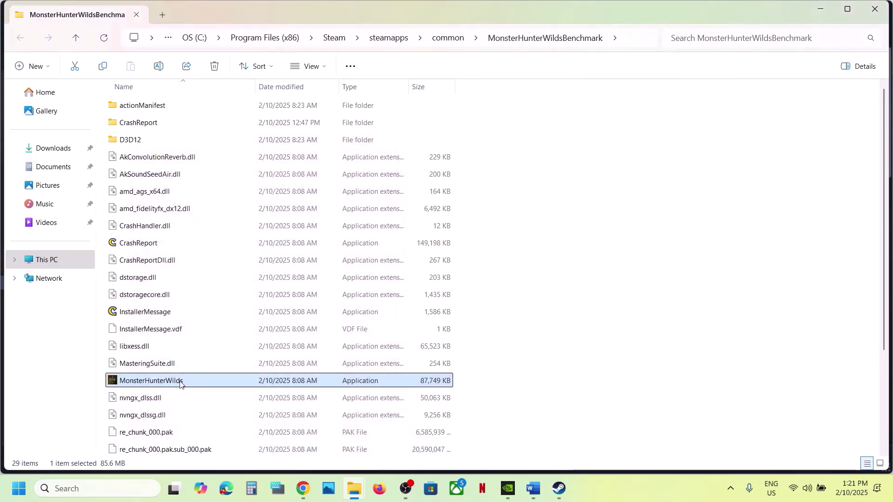
Step: Set the MonsterHunterWilds application to run in compatibility mode for Windows 8, then apply and confirm
right_click(181, 382)
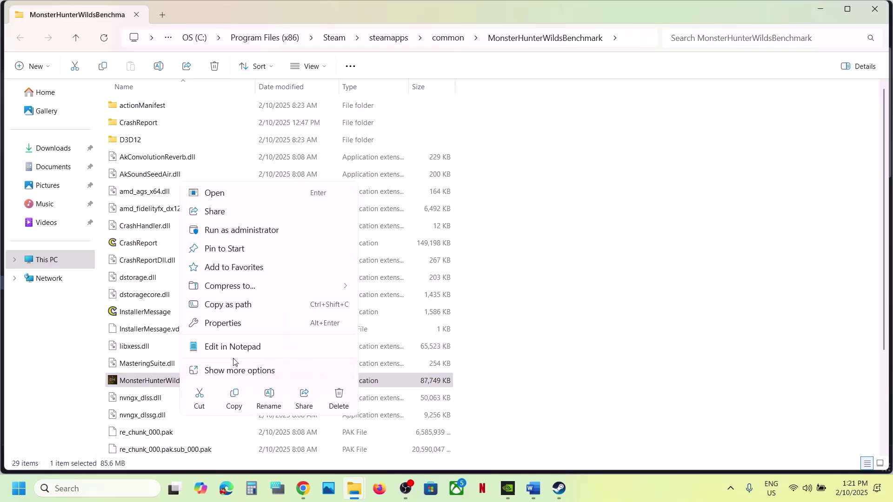
click(228, 323)
click(277, 183)
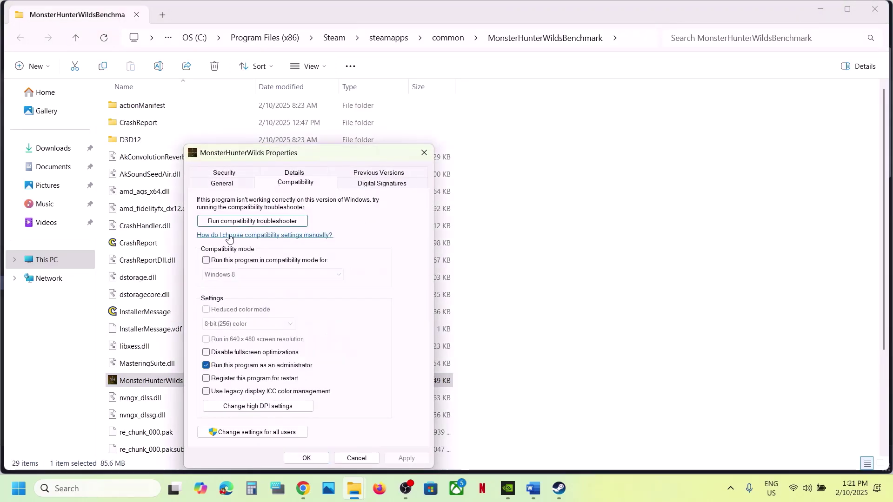
click(206, 261)
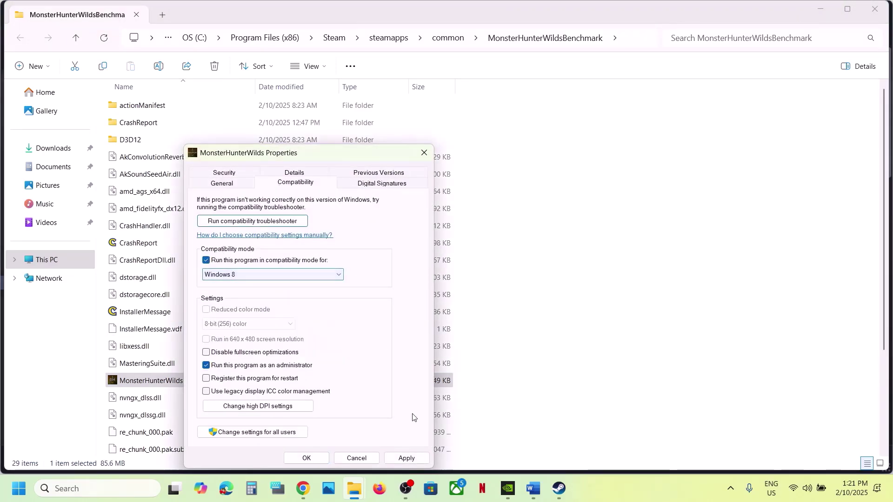
click(403, 459)
click(306, 459)
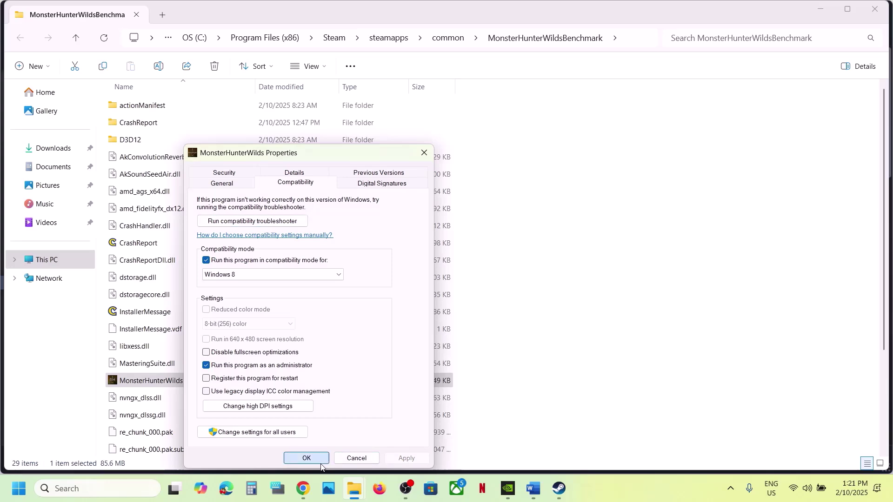
Step: Disable fullscreen optimizations in the MonsterHunterWilds application's compatibility properties, then apply and confirm
right_click(205, 385)
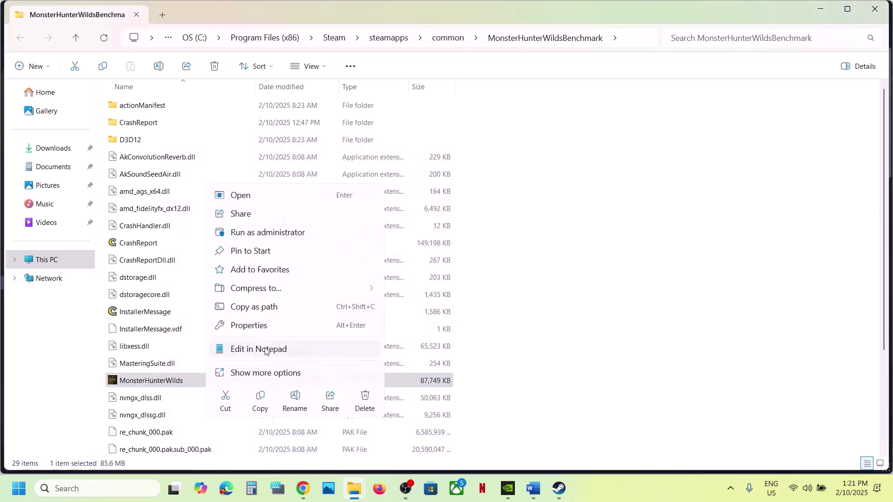
click(251, 326)
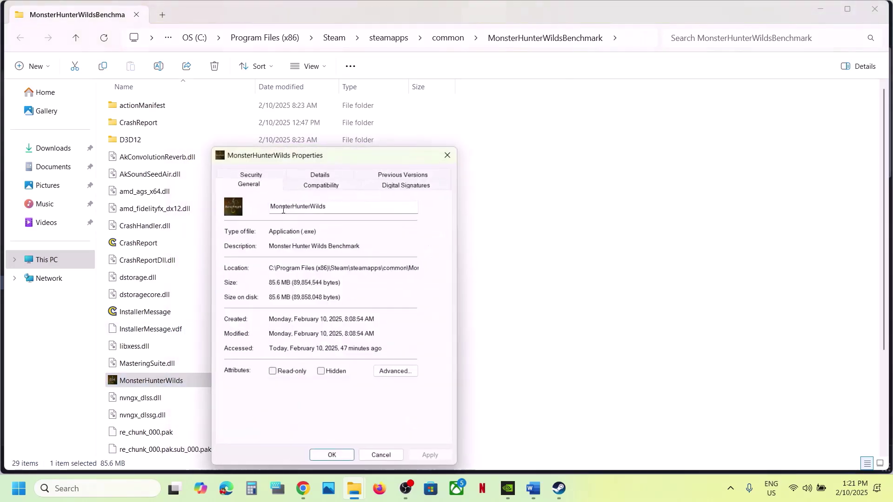
click(296, 186)
click(233, 352)
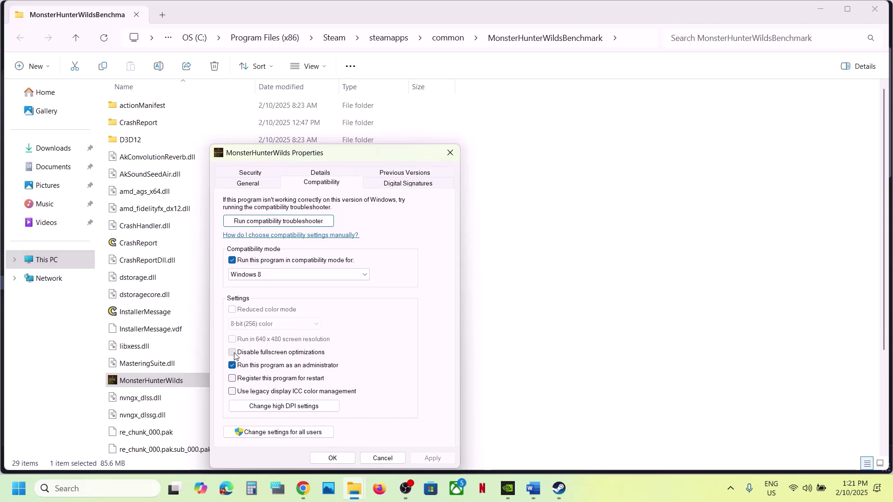
click(421, 457)
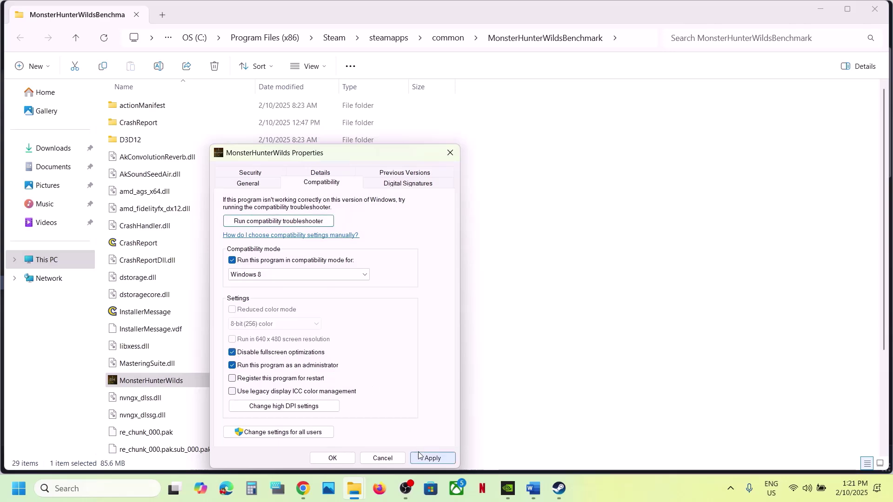
click(334, 460)
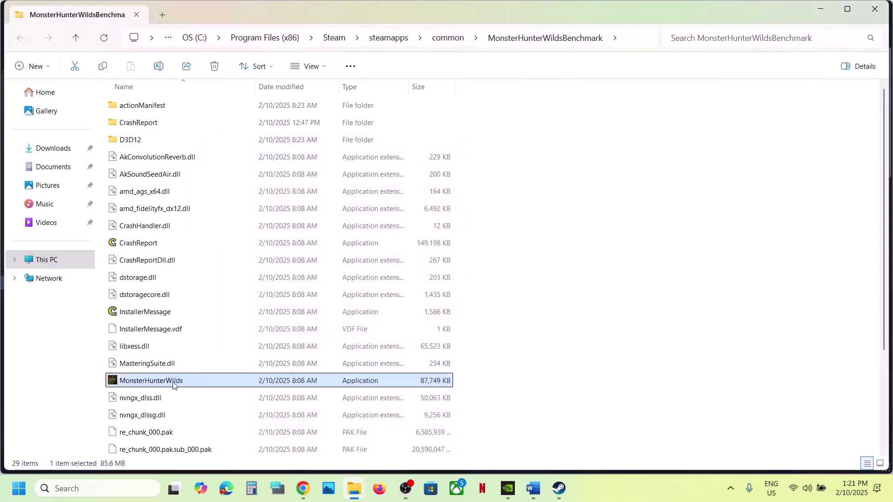
Step: Turn off compatibility mode, disabled fullscreen optimizations and running as an administrator for the MonsterHunterWilds application, then apply and confirm
right_click(172, 381)
click(219, 326)
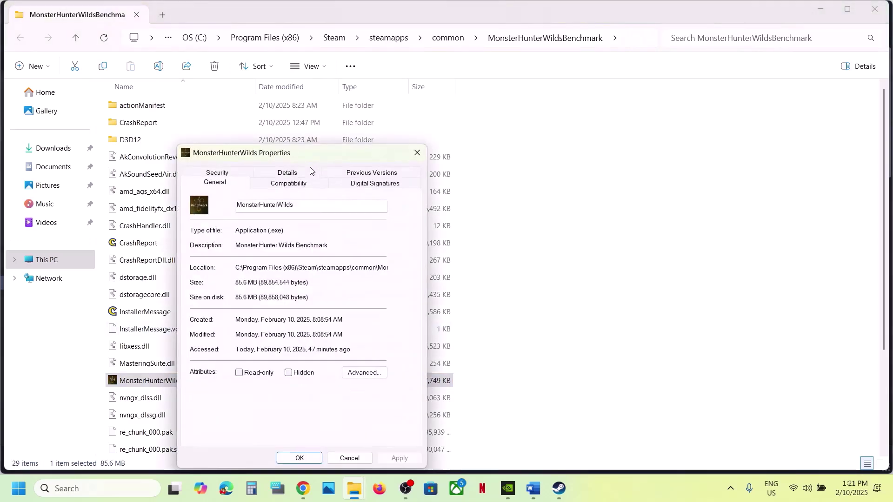
click(297, 186)
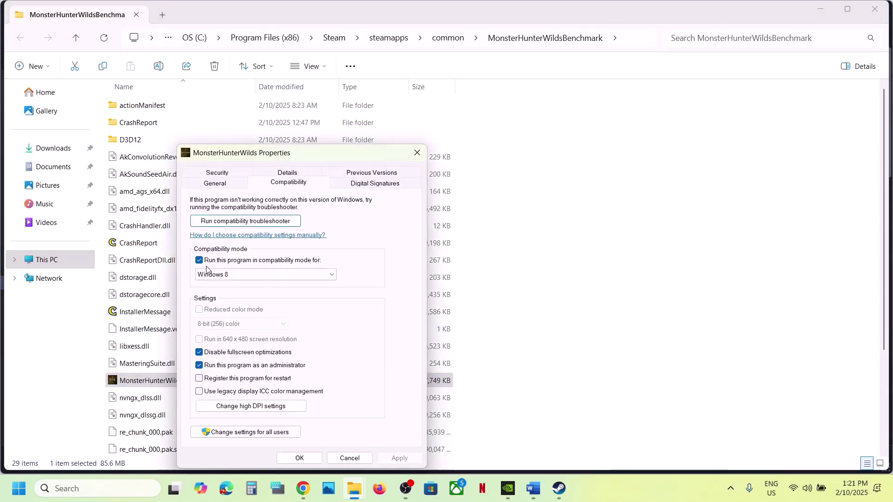
click(200, 261)
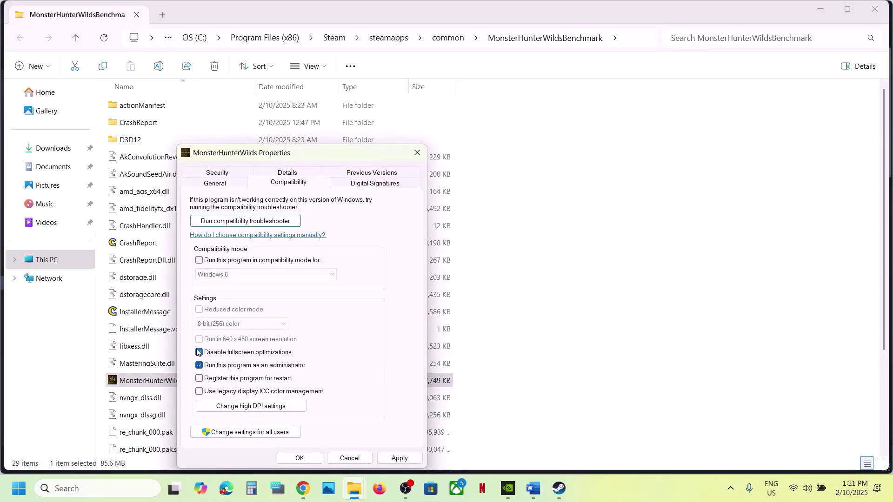
click(199, 366)
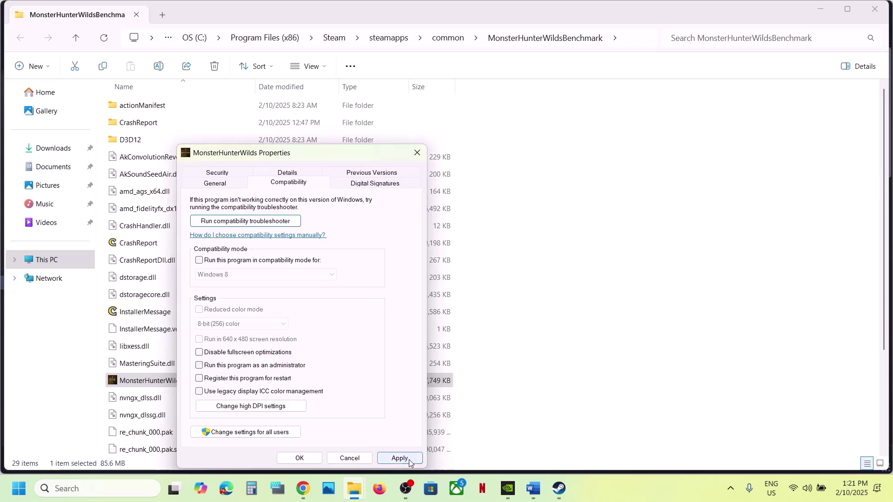
click(409, 460)
click(311, 458)
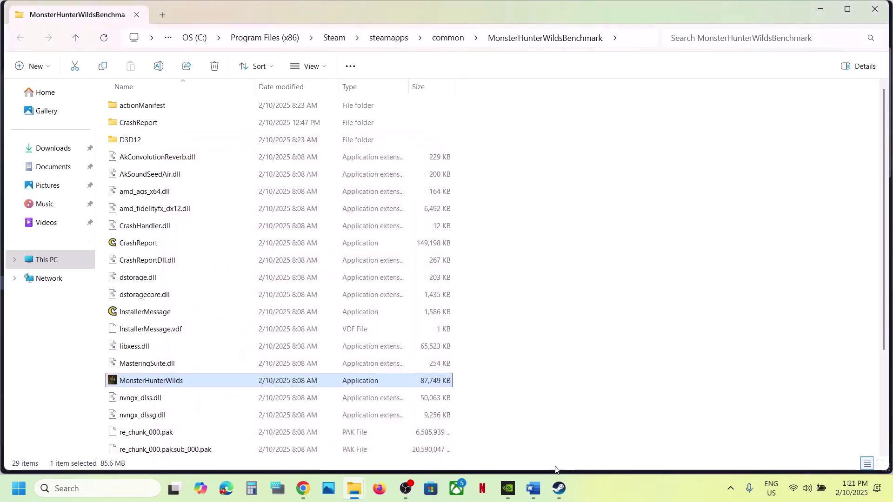
Step: Switch to the Word document and move on to "Step 14) Verify the game files."
click(539, 496)
scroll(417, 336, down, 4)
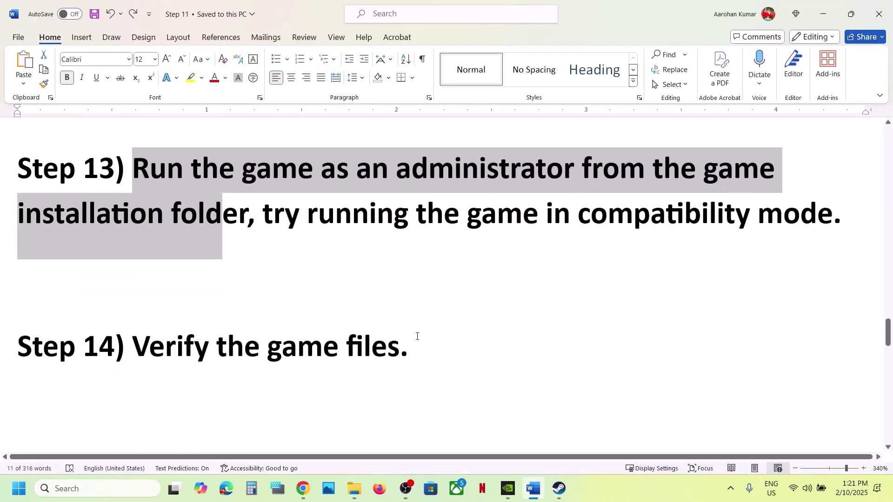
scroll(418, 336, up, 1)
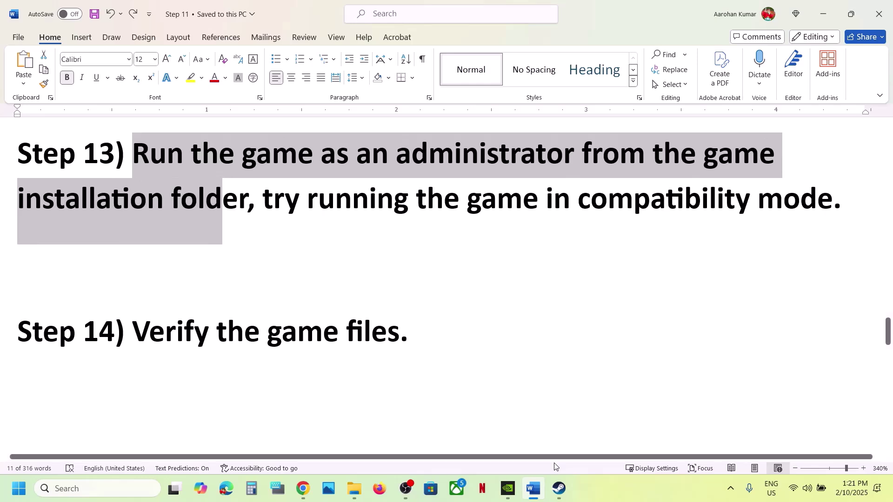
Step: Switch to Steam and view the installed files properties of Monster Hunter Wilds Benchmark with its file integrity option, then close them
click(559, 489)
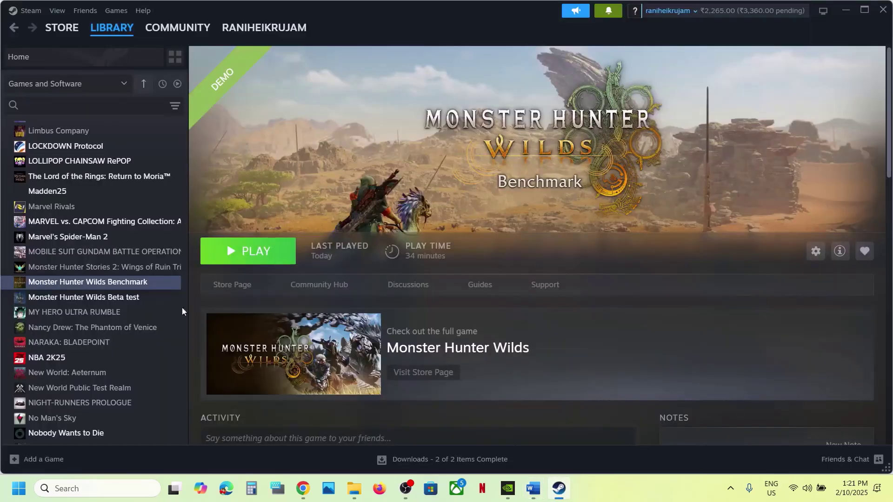
right_click(142, 283)
click(176, 370)
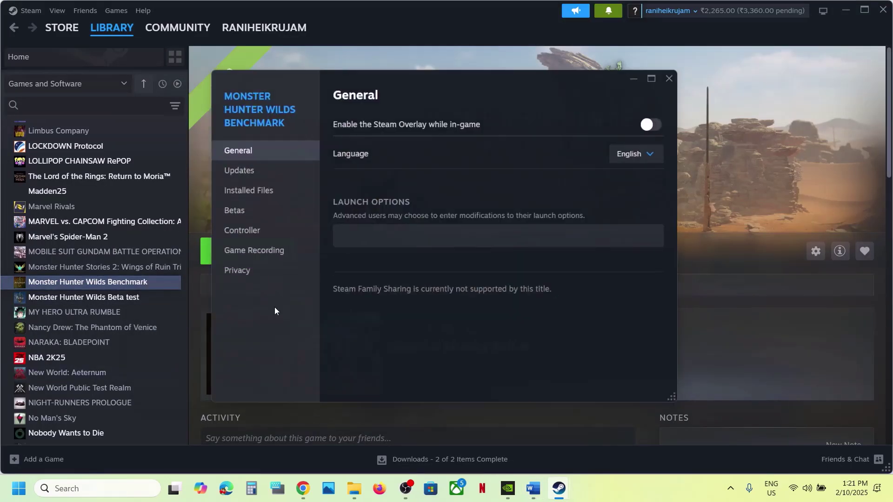
click(253, 192)
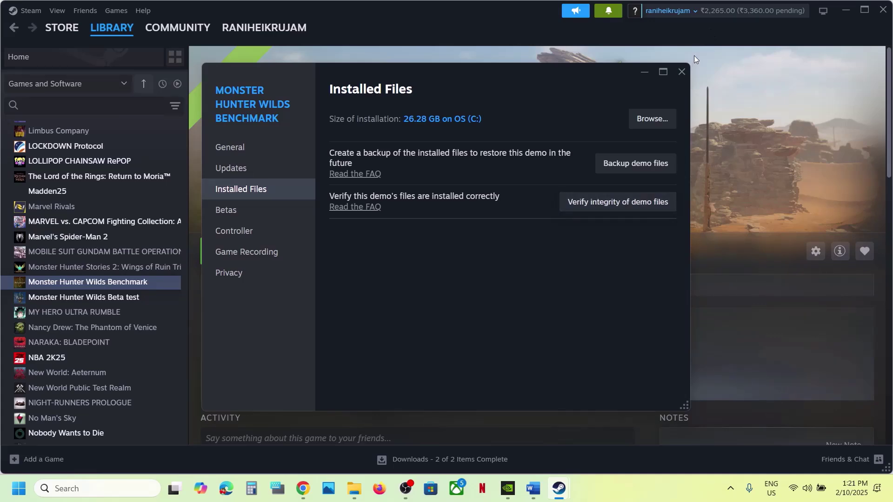
click(683, 72)
Step: Return to the Word document and highlight Step 15's instruction about allowing the game exe through the antivirus program and Windows Security
click(533, 488)
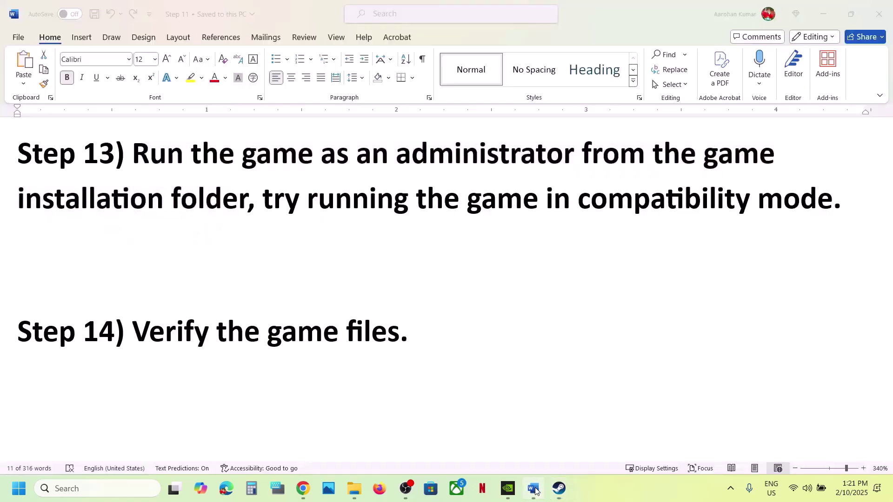
scroll(371, 317, down, 5)
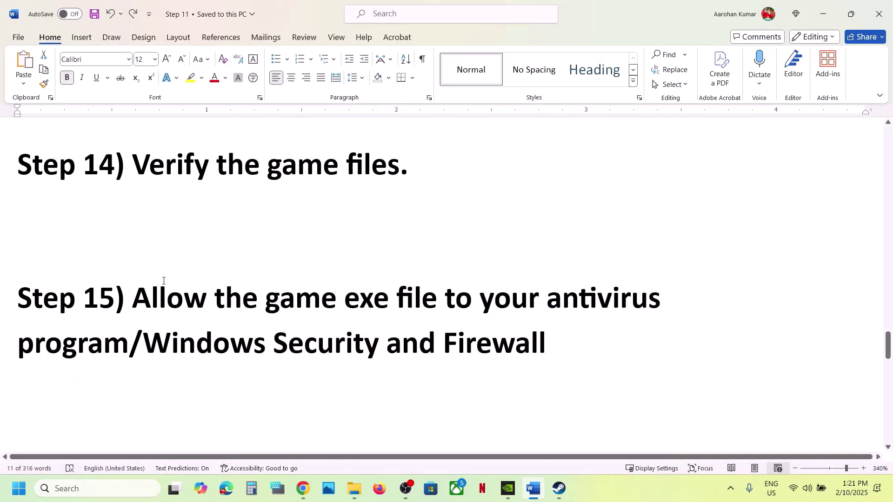
drag(142, 294, 130, 336)
click(157, 320)
drag(136, 298, 134, 327)
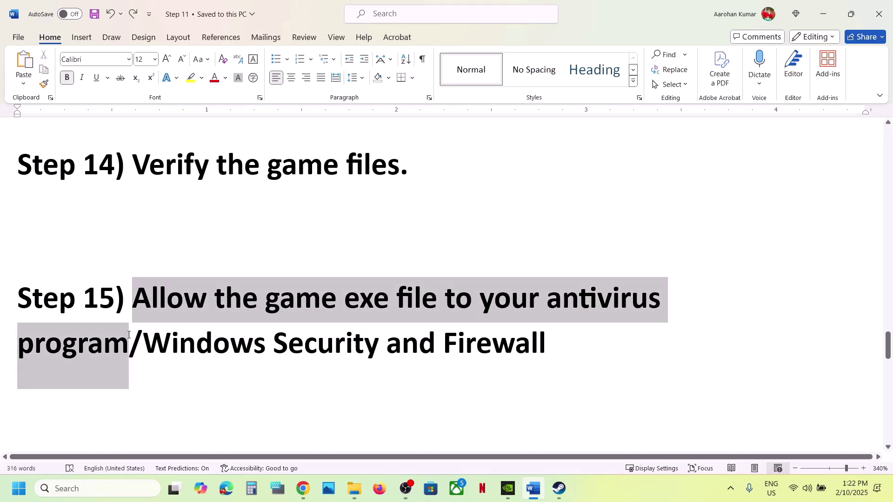
click(128, 336)
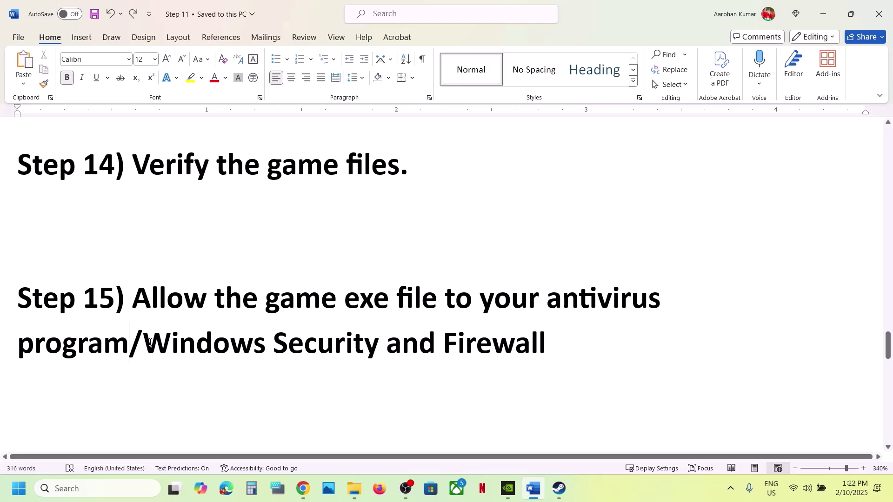
drag(149, 343, 336, 331)
Step: Open Windows Settings and go to Virus & threat protection in Windows Security
key(super+i)
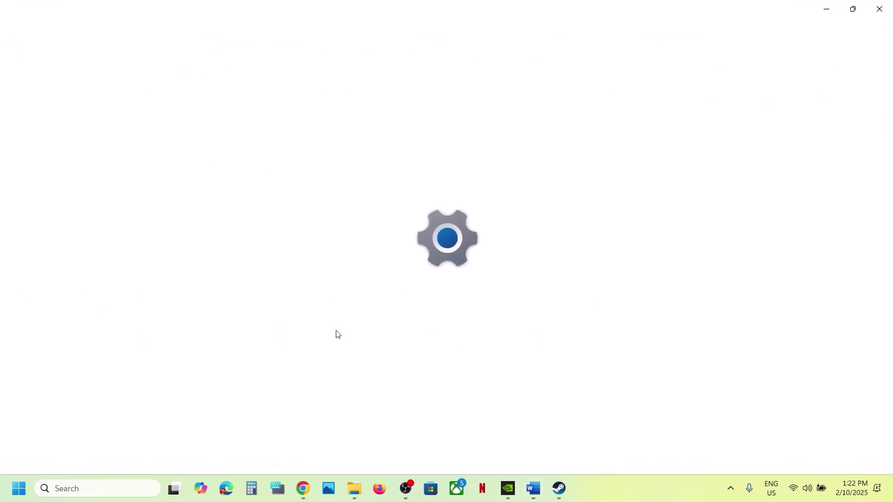
click(68, 368)
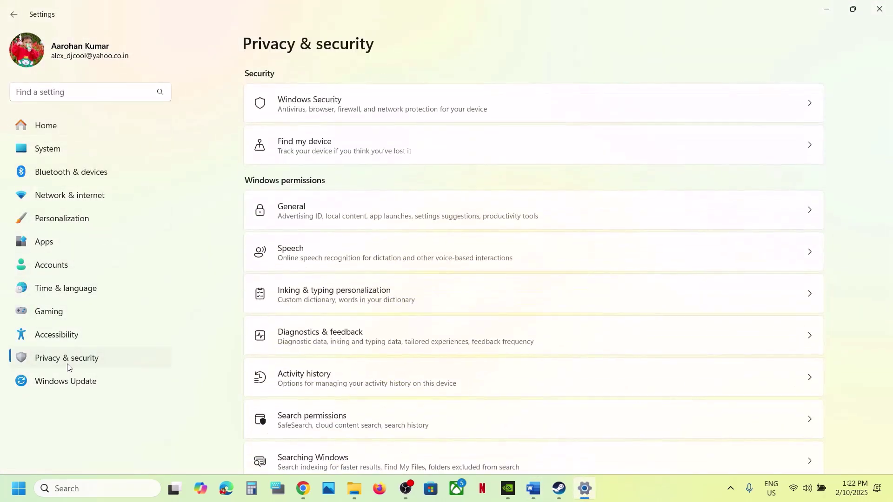
click(342, 107)
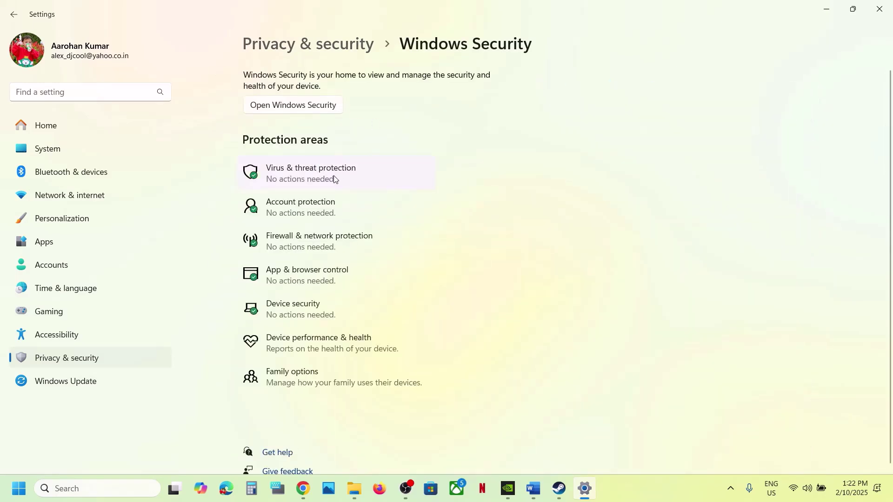
click(334, 176)
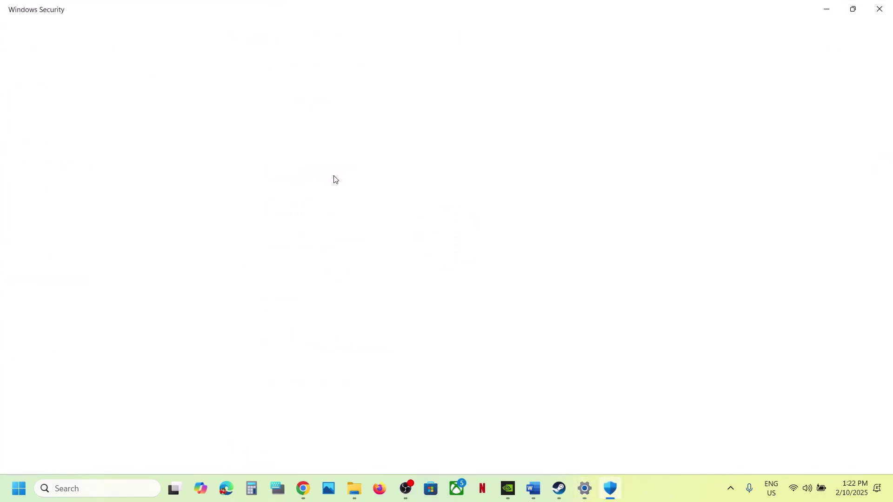
Step: Go to the ransomware protection settings and open the list of apps allowed through Controlled folder access
scroll(299, 326, down, 2)
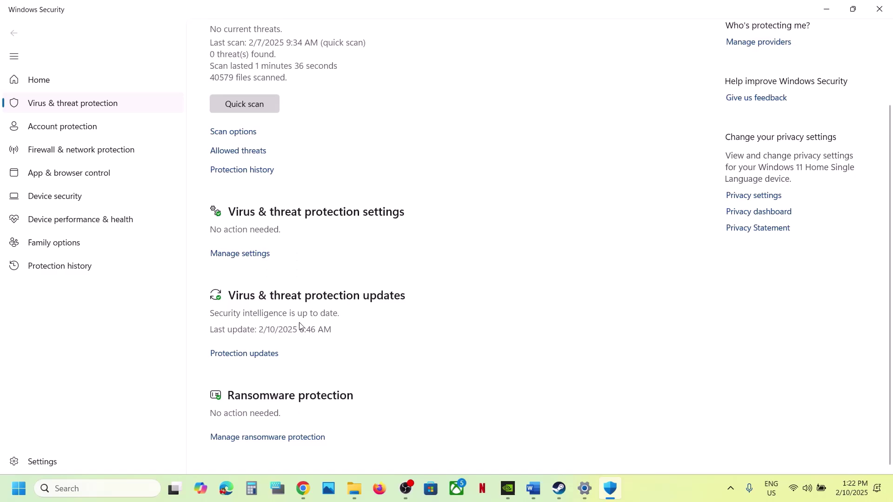
click(262, 438)
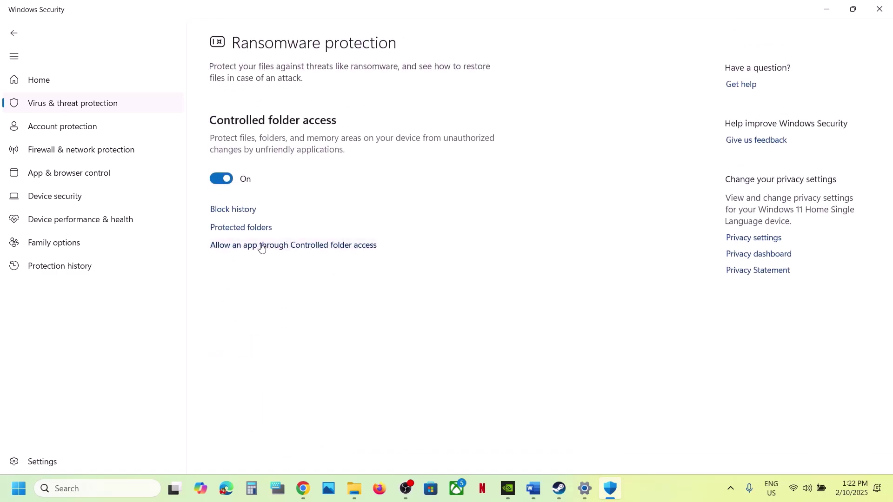
click(285, 246)
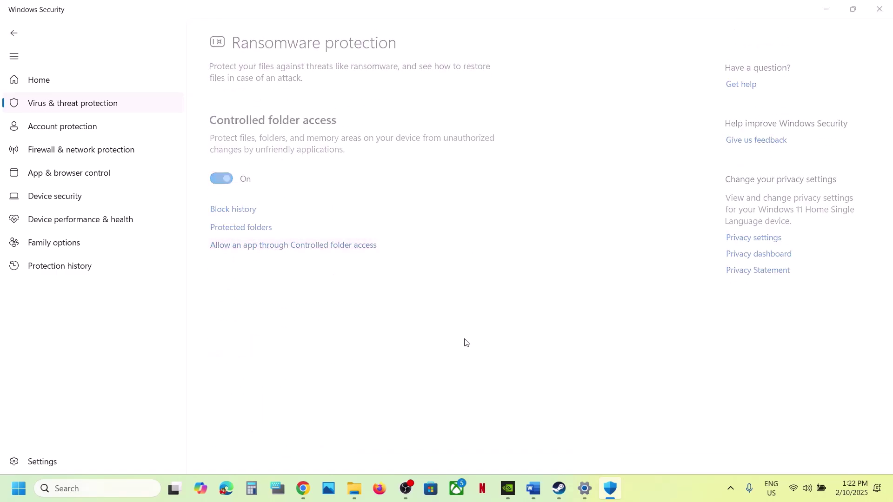
click(424, 346)
Step: Start adding an allowed app by browsing all apps and go to the C:\Program Files (x86)\Steam folder
scroll(361, 208, down, 2)
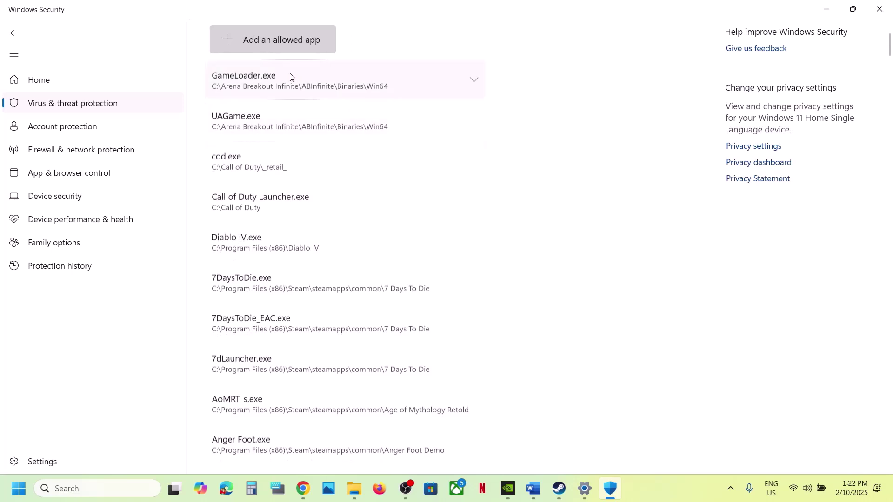
click(269, 43)
click(260, 86)
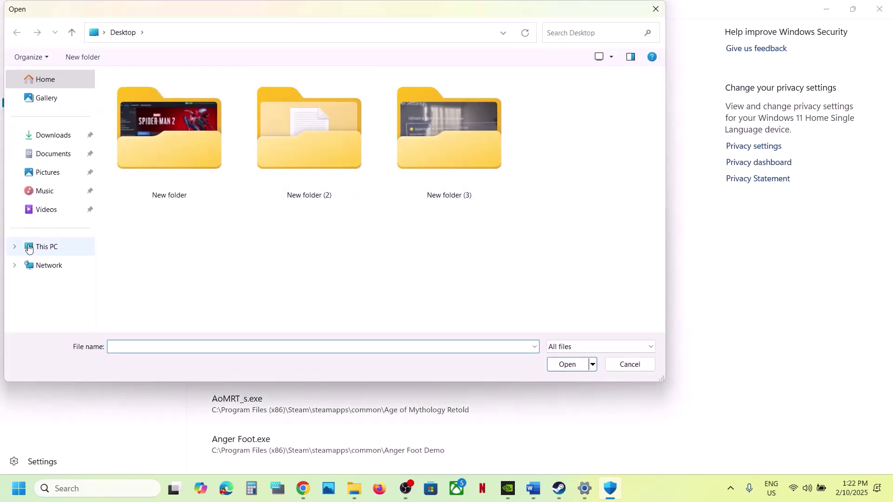
click(41, 247)
double_click(178, 110)
scroll(177, 139, down, 4)
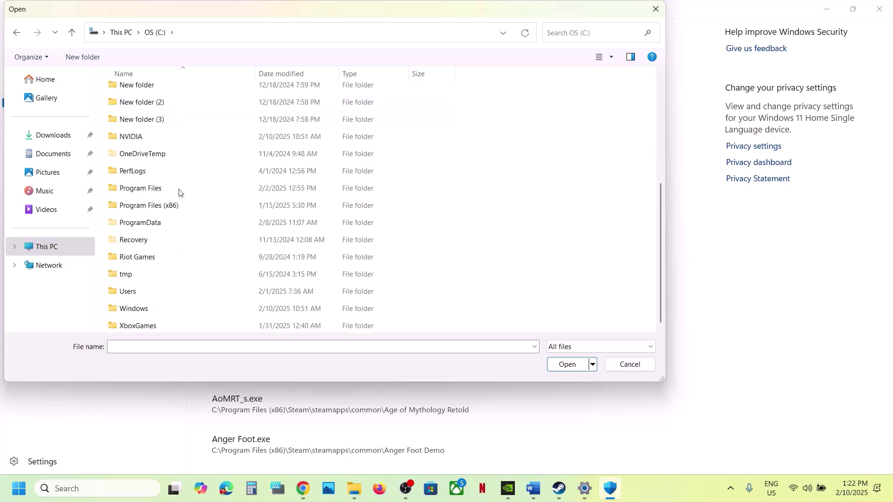
double_click(156, 205)
scroll(156, 208, down, 10)
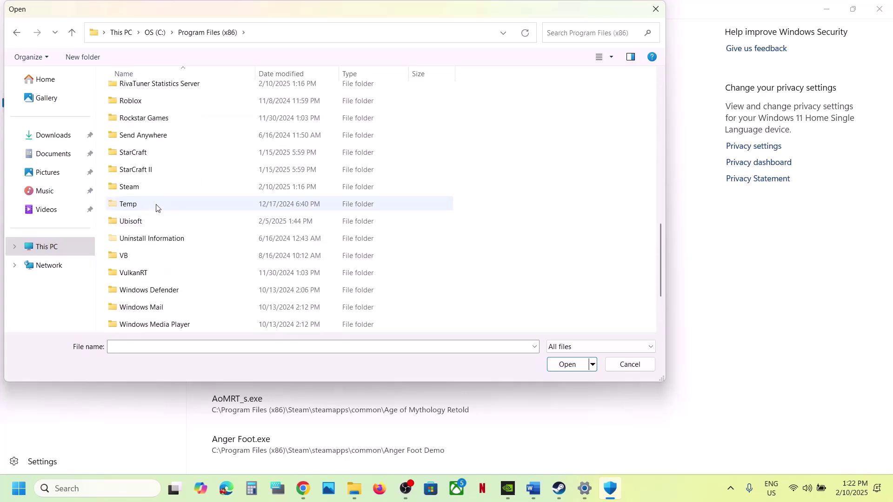
double_click(135, 188)
Step: Add the MonsterHunterWilds application from steamapps\common\MonsterHunterWildsBenchmark as an app allowed through Controlled folder access
scroll(140, 191, down, 4)
double_click(142, 158)
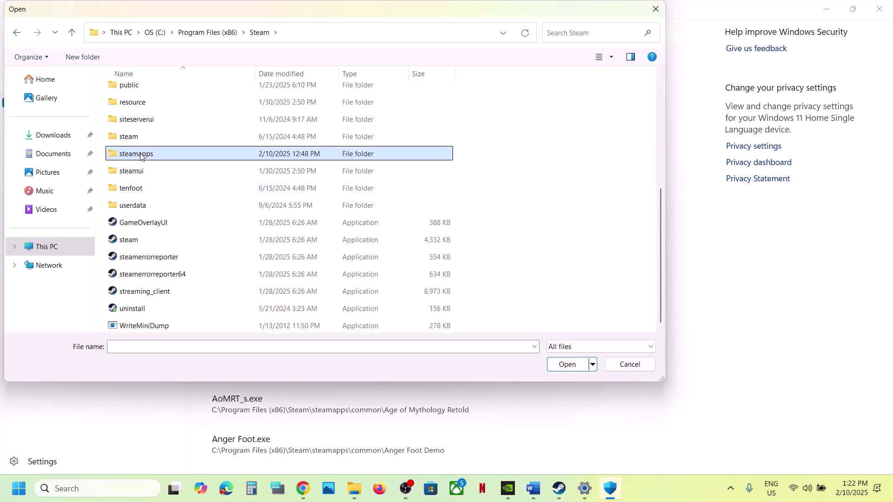
double_click(139, 93)
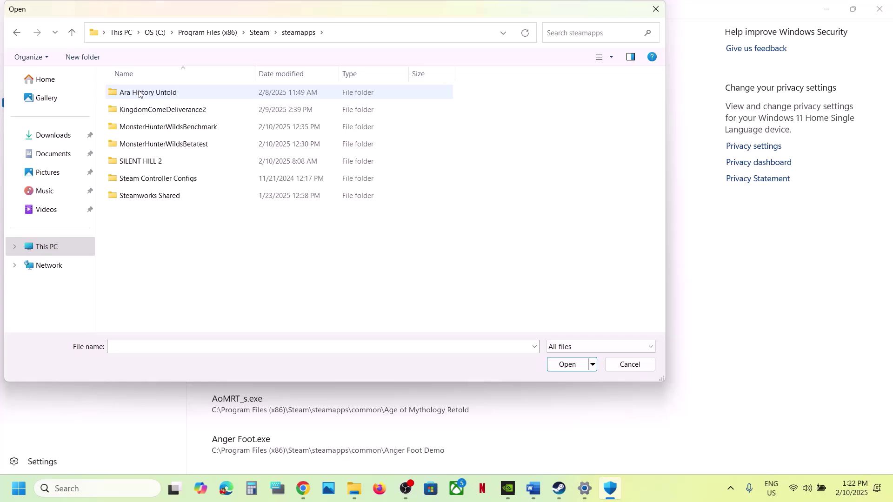
double_click(193, 133)
click(138, 181)
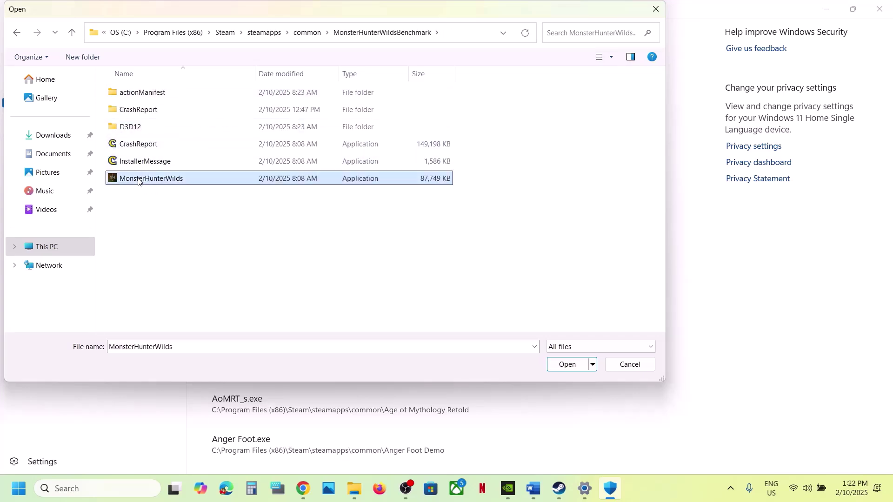
click(566, 365)
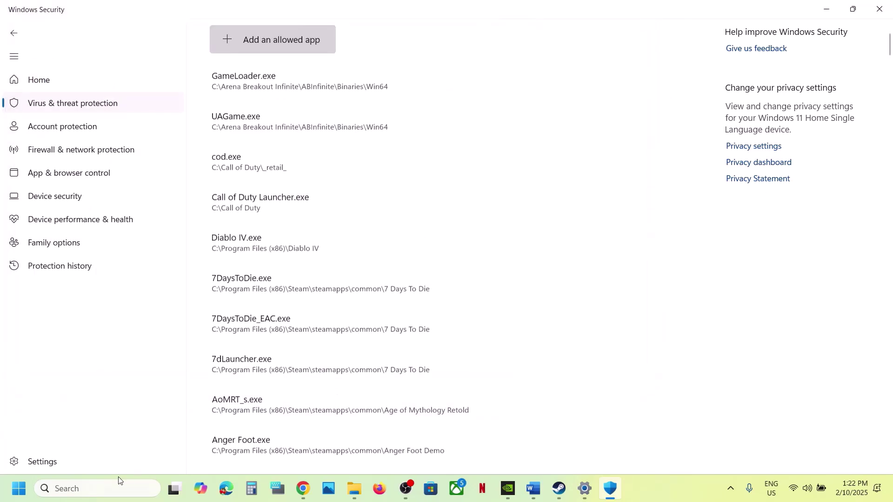